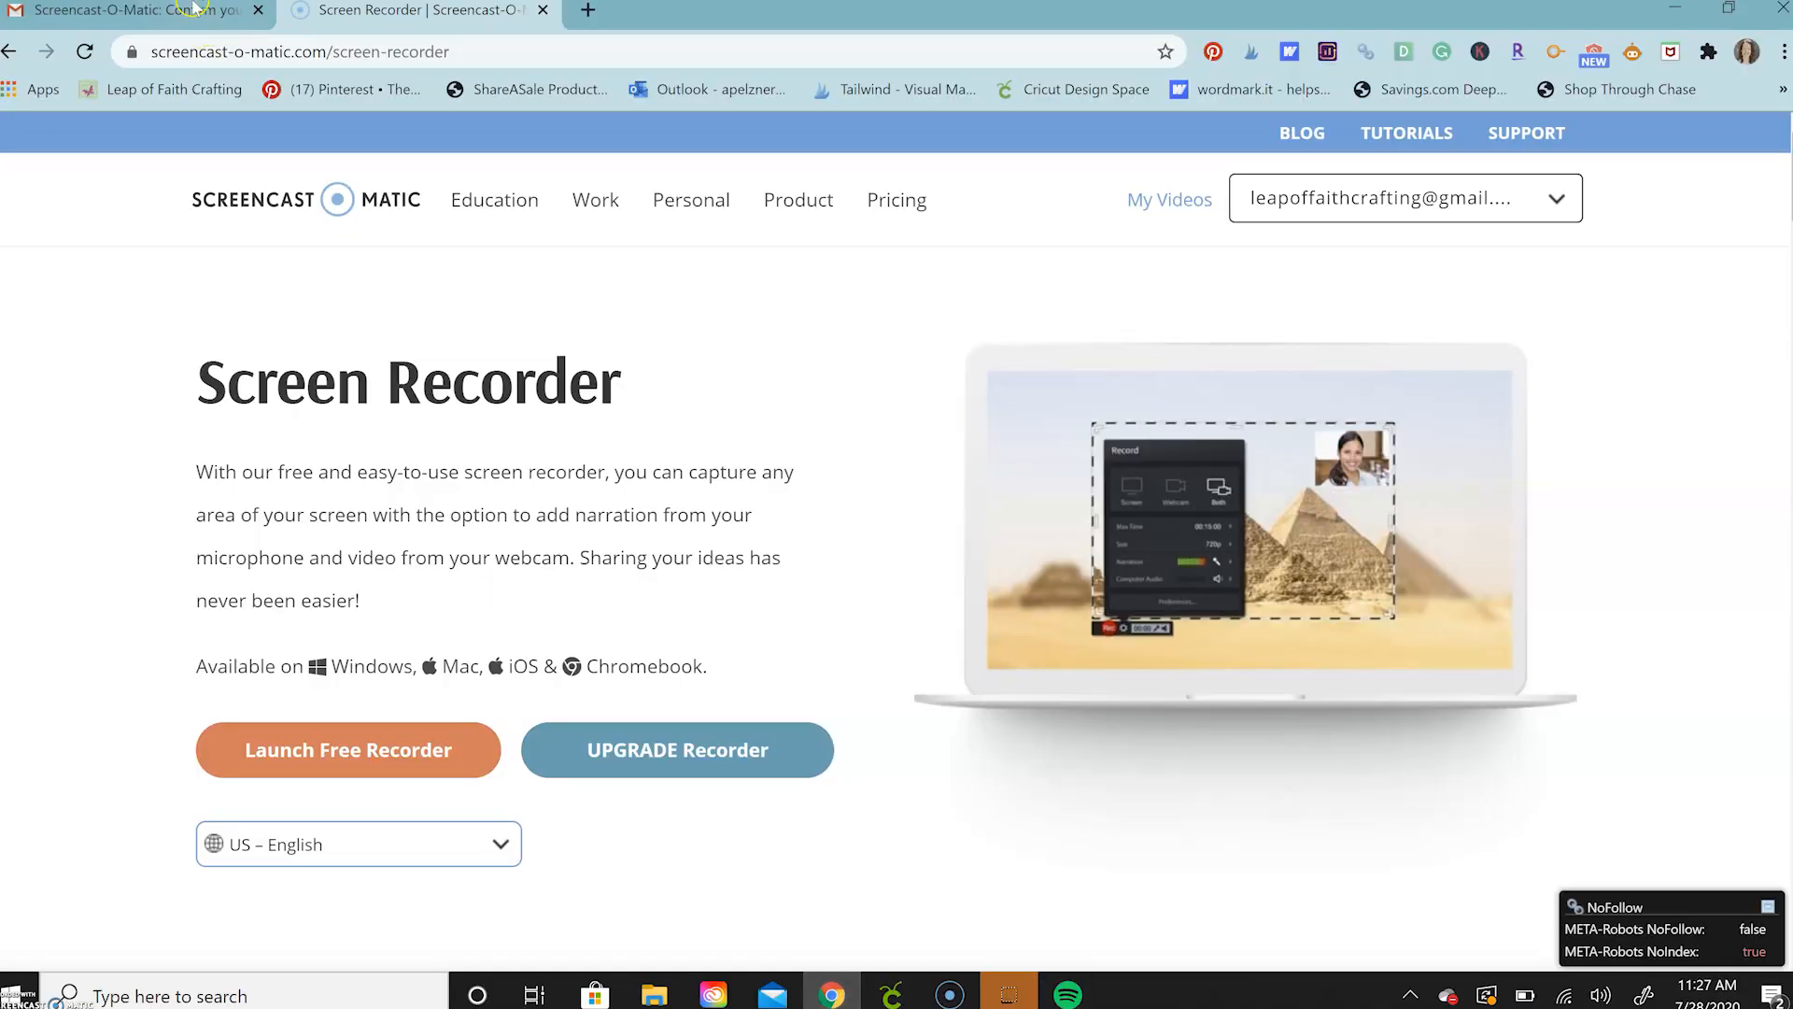
# - Search the web for "spotify codes" in a new browser tab and open the Spotify Codes website
pyautogui.click(588, 11)
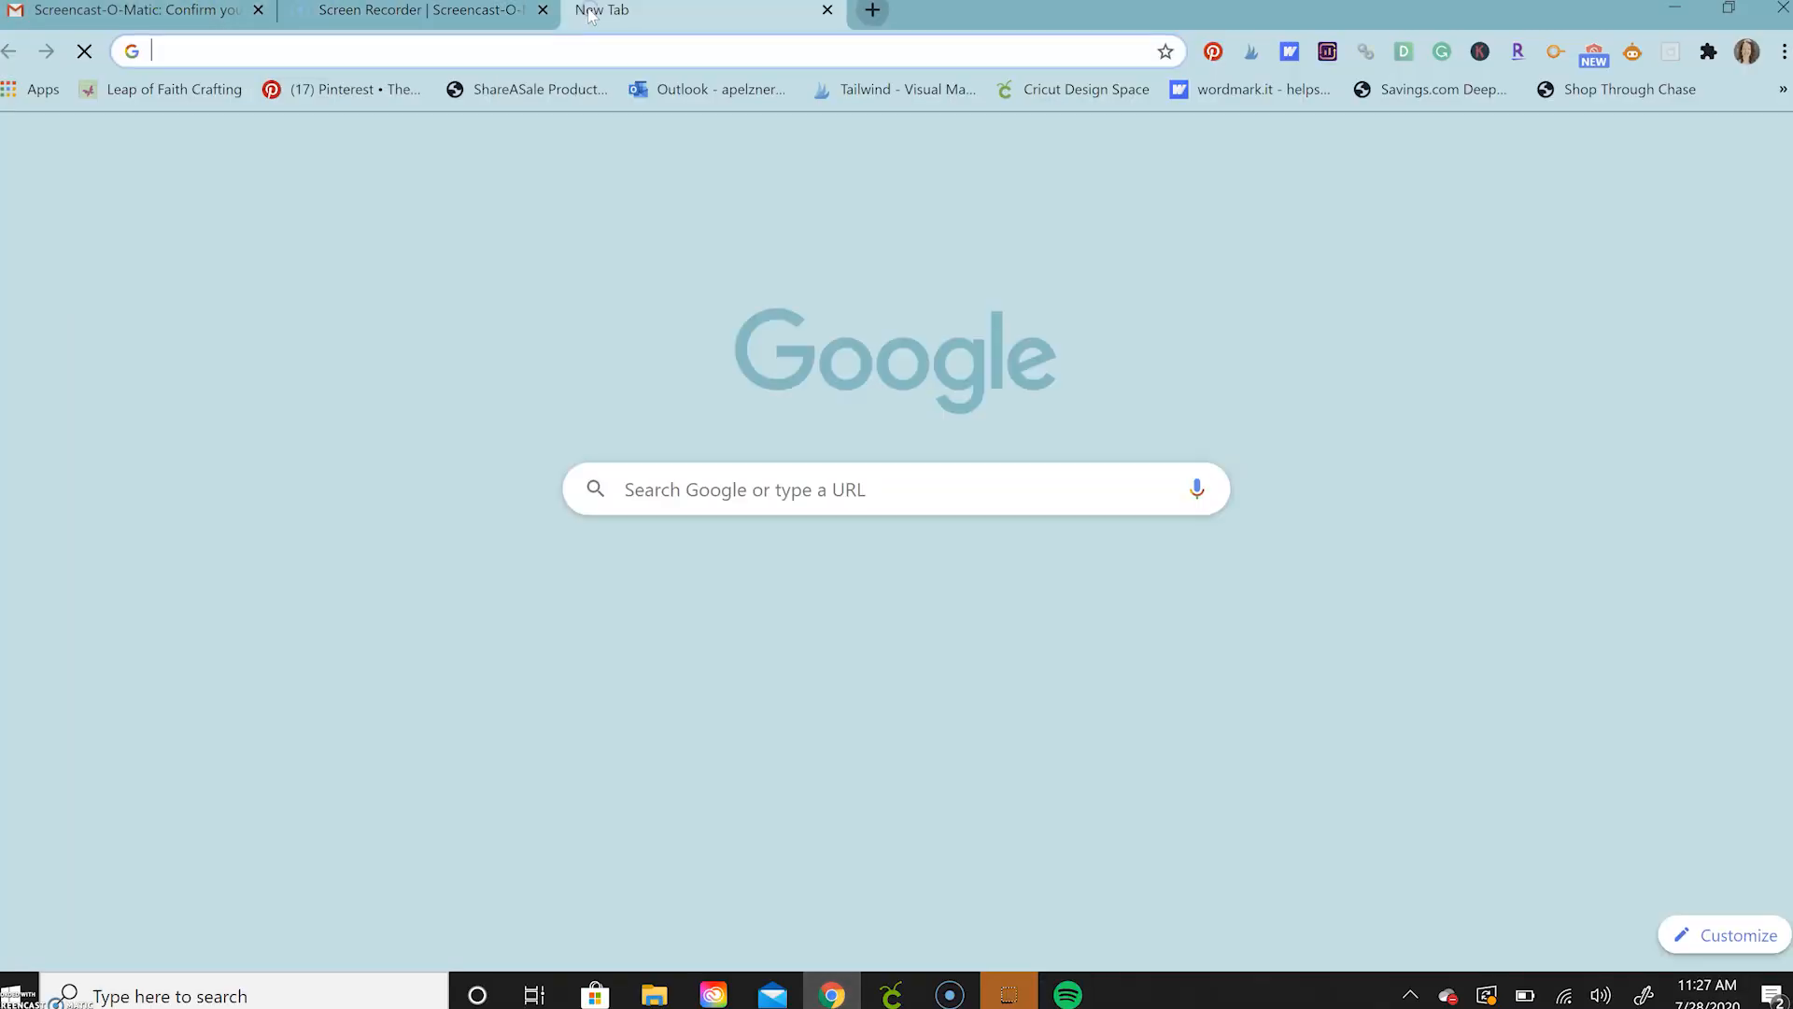
pyautogui.write('spotify code')
pyautogui.press('Return')
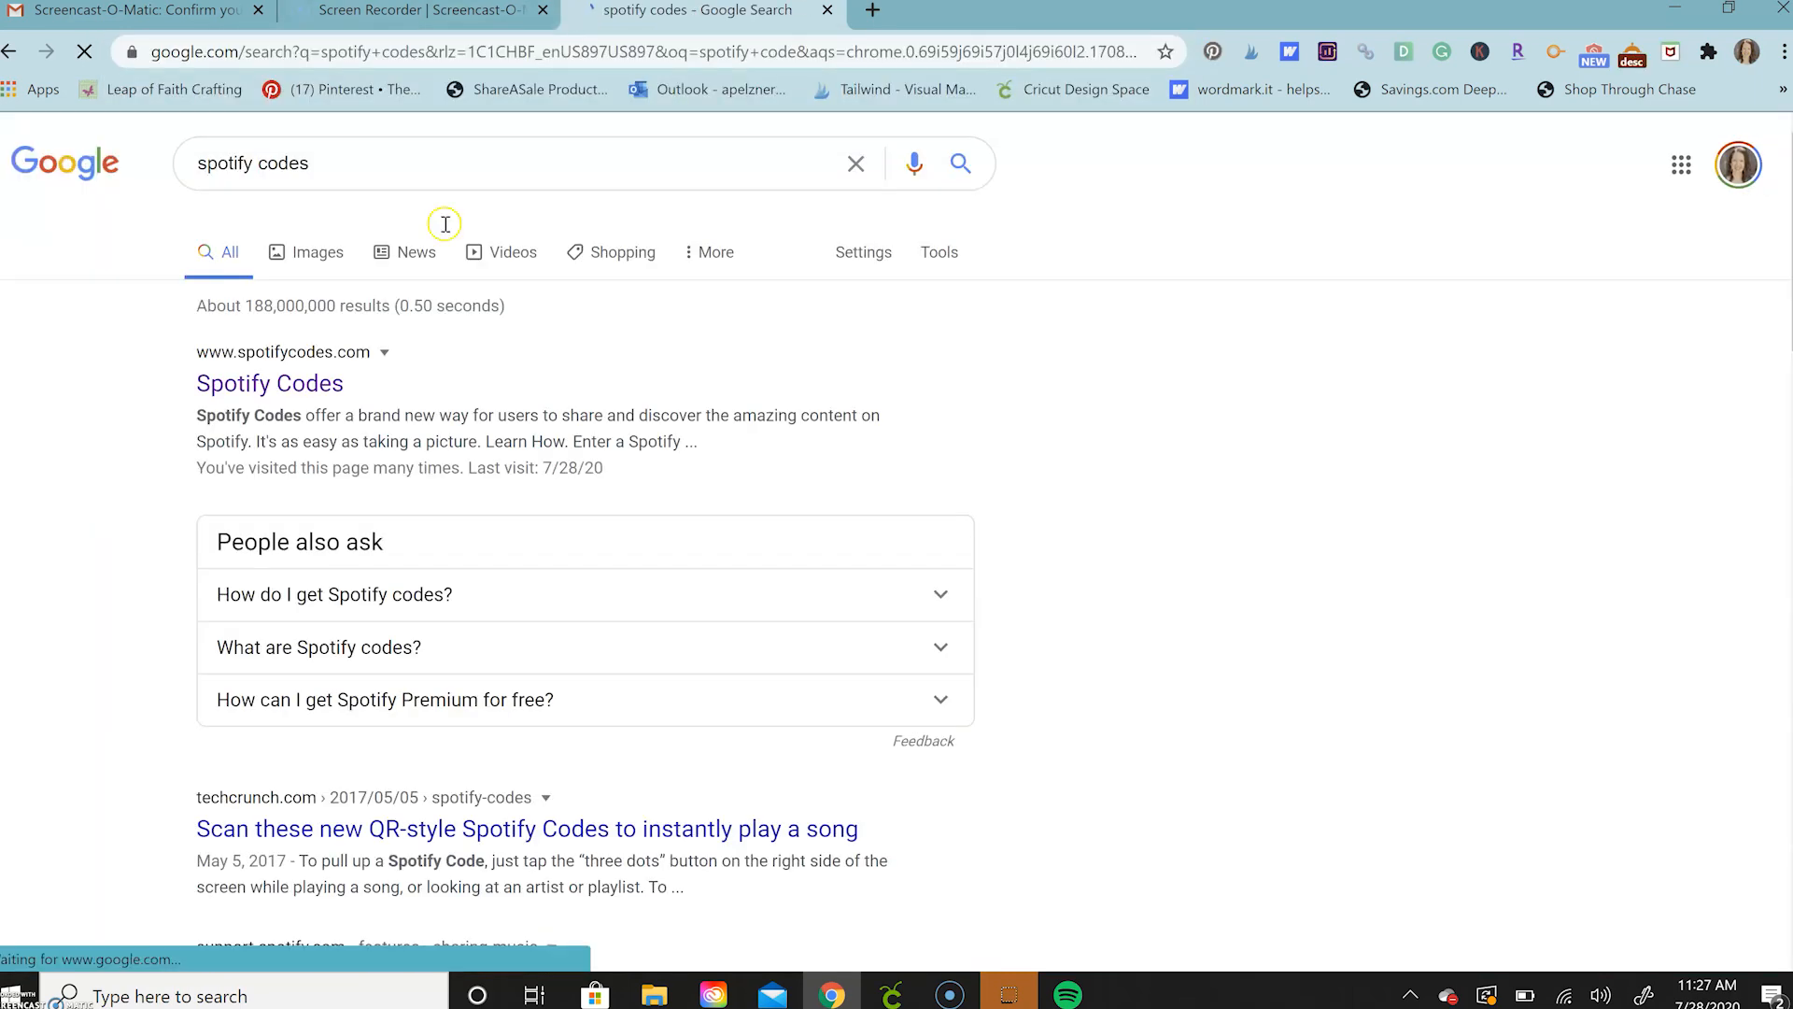
pyautogui.click(283, 383)
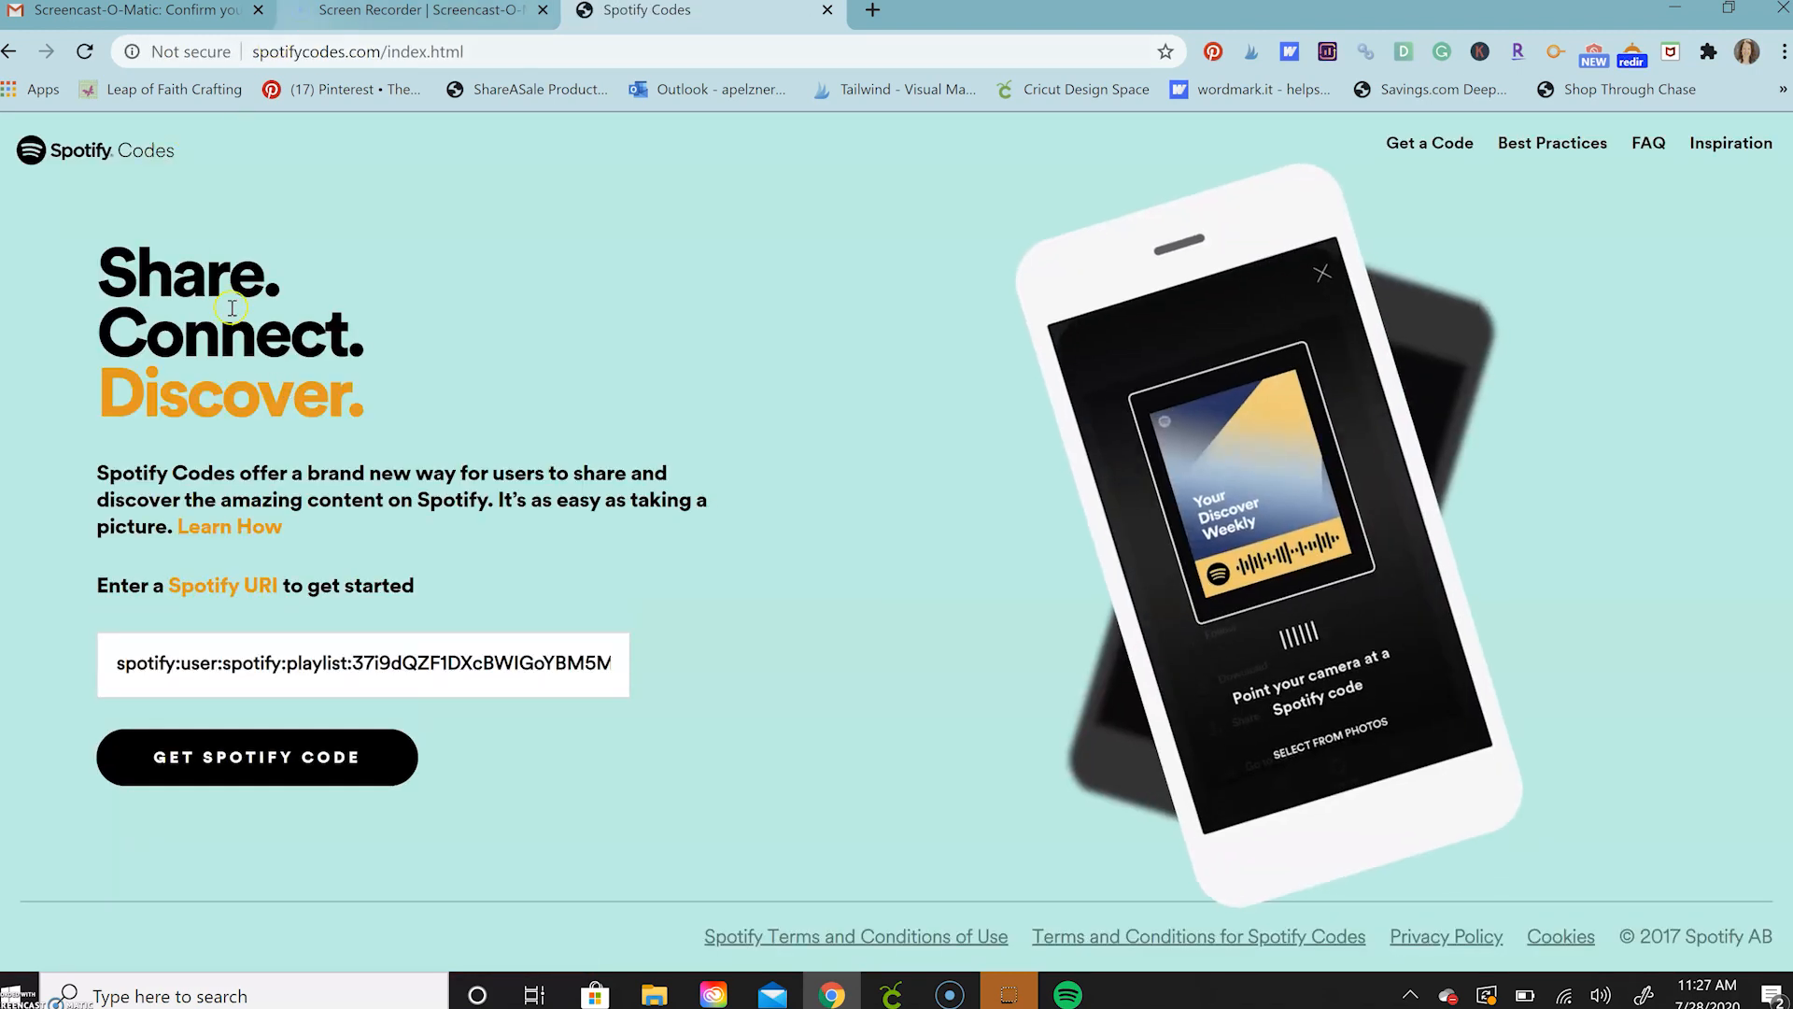
# - Replace the sample URI with the copied link to track 4TTV7EcfroSLWzXRY6gLv6 and generate its Spotify code
pyautogui.tripleClick(262, 660)
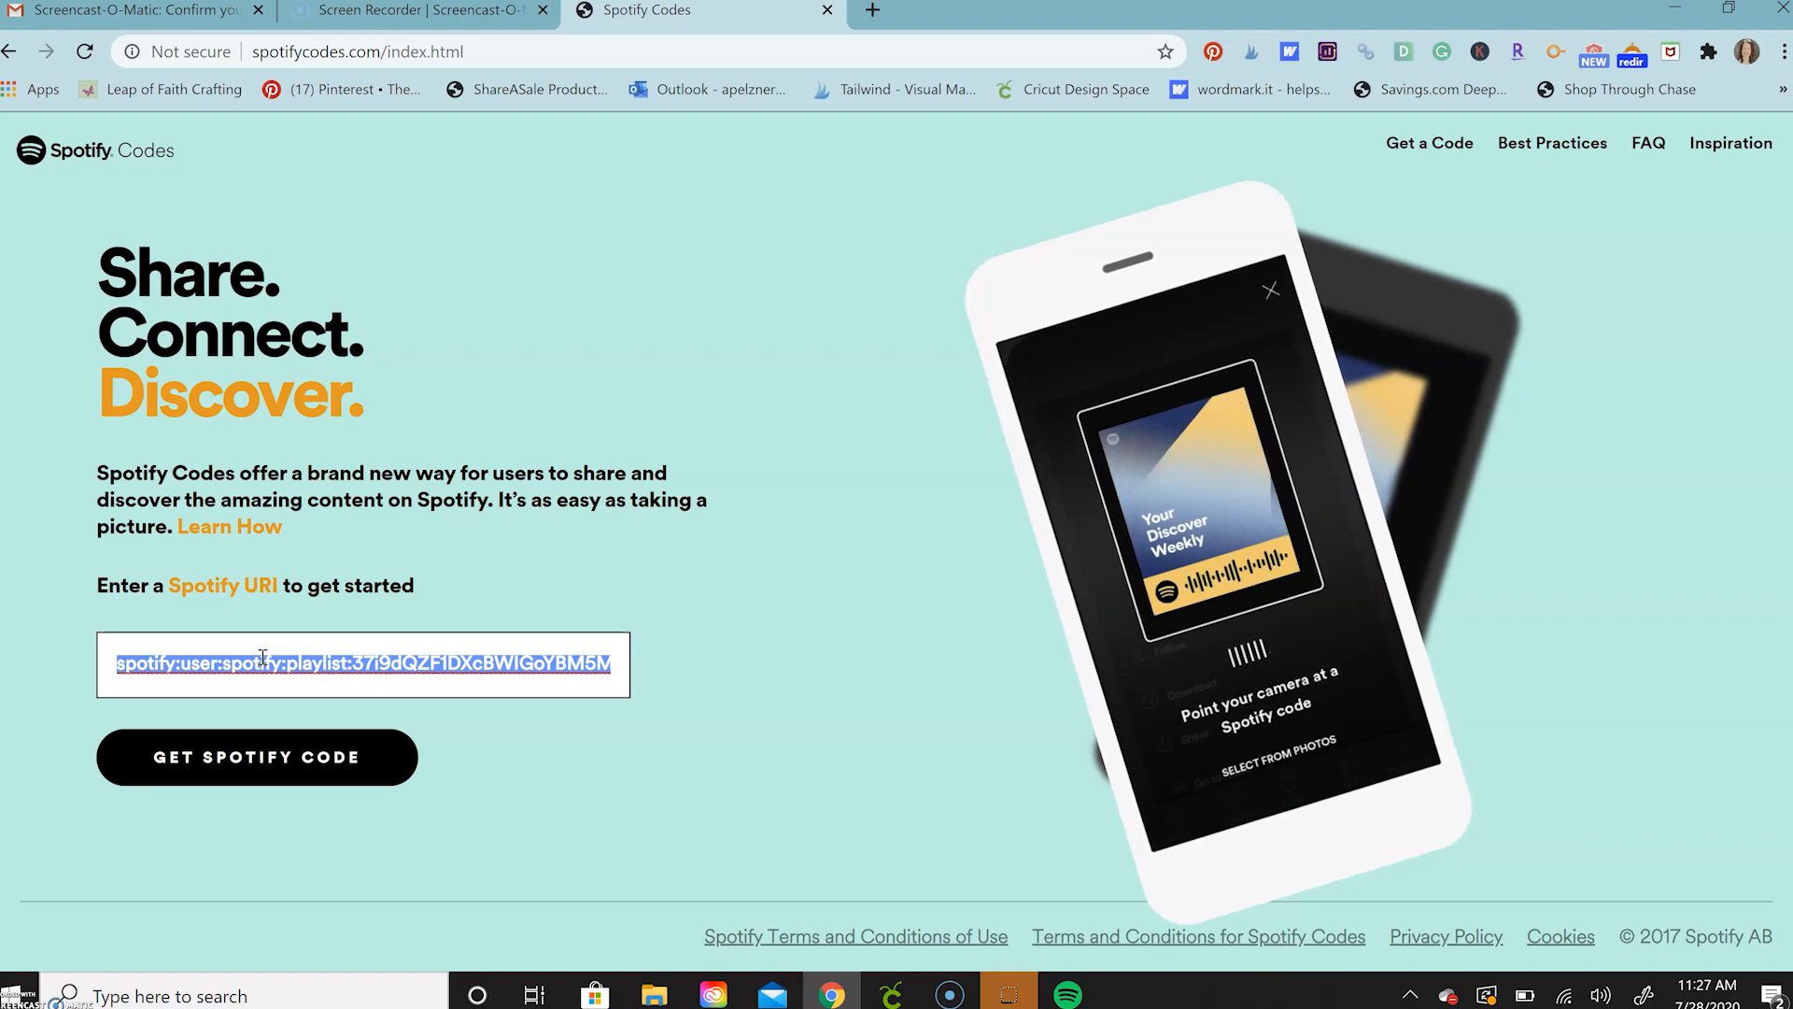
pyautogui.rightClick(262, 659)
pyautogui.click(317, 800)
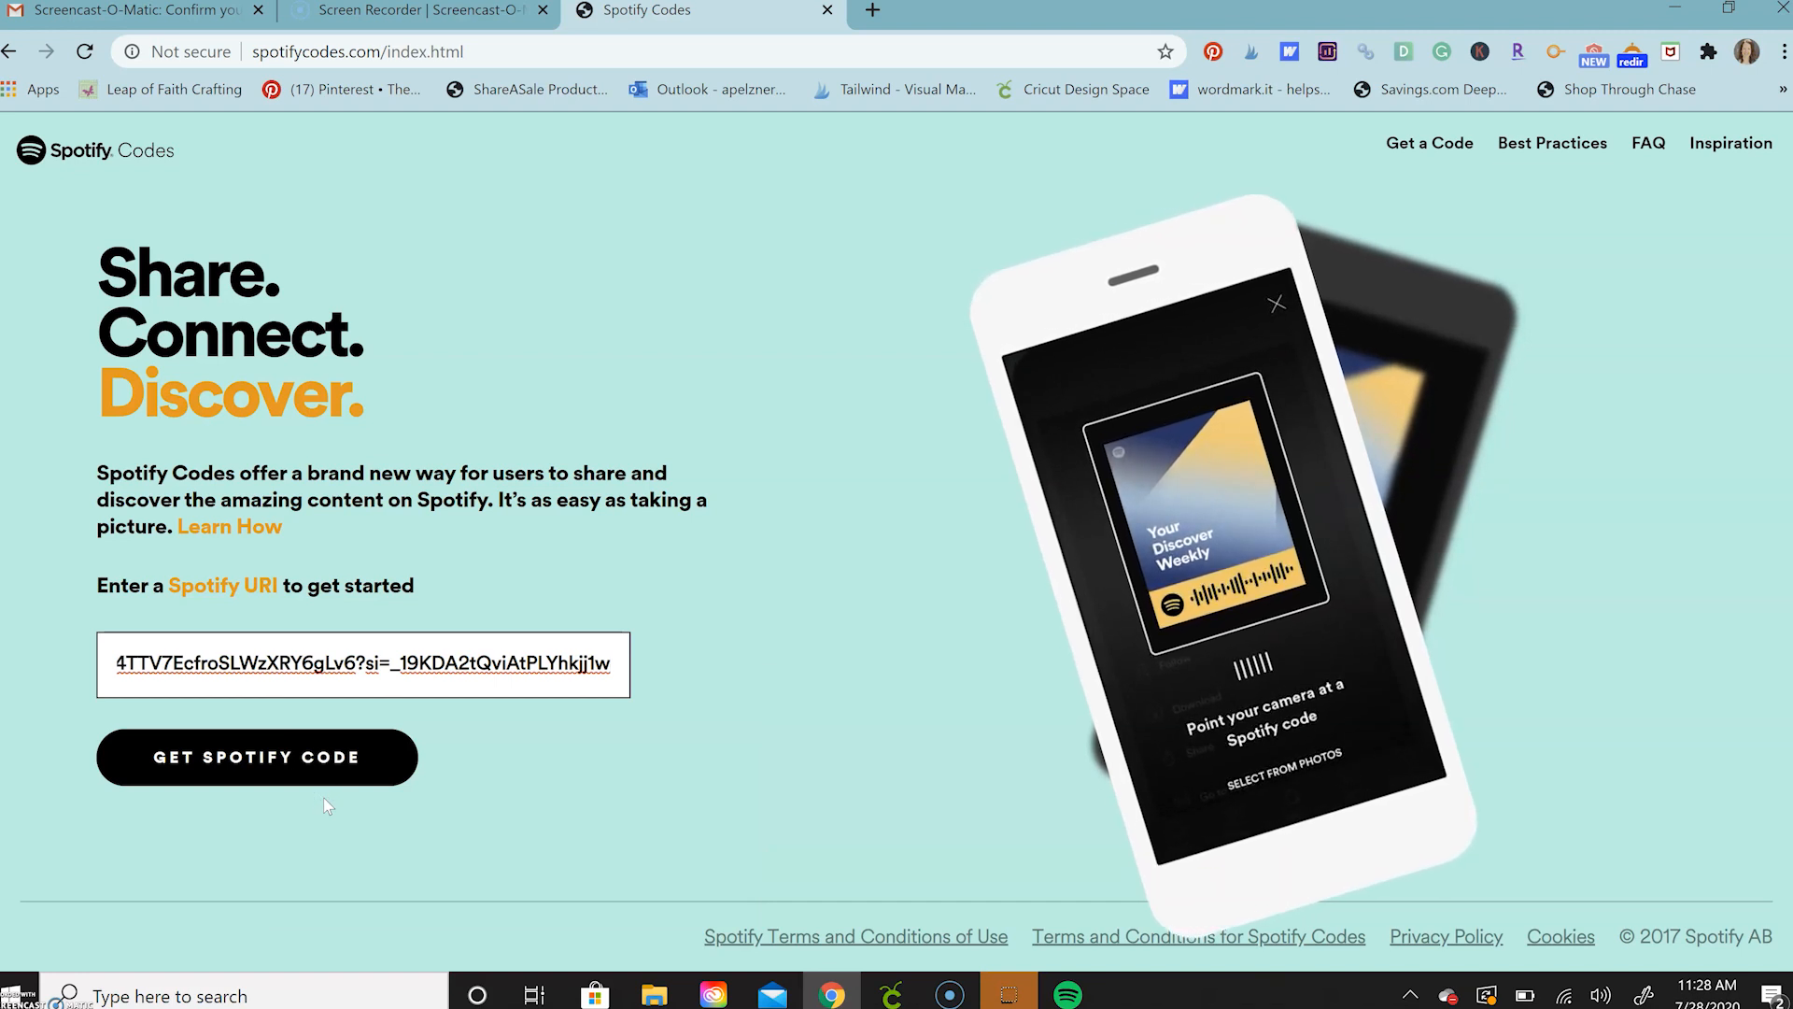
pyautogui.click(284, 767)
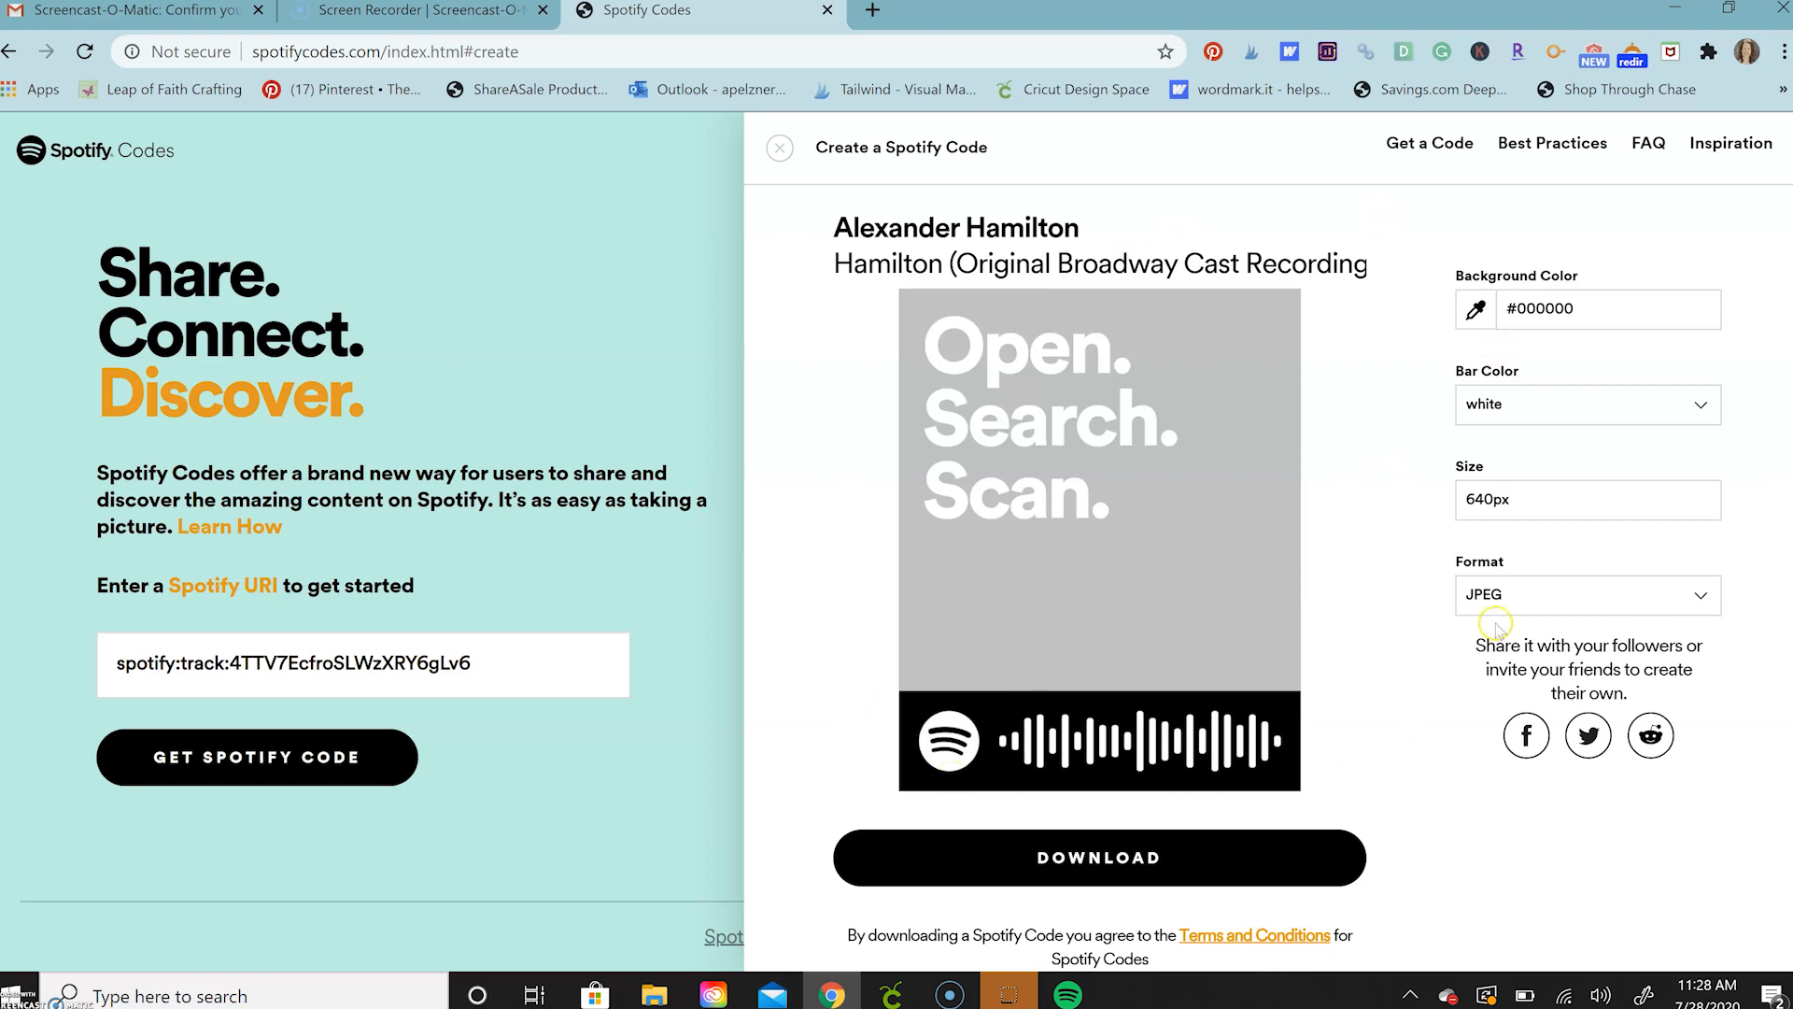
# - Set the code to PNG format with background #FFFFFF and black bars, and download it
pyautogui.click(1524, 596)
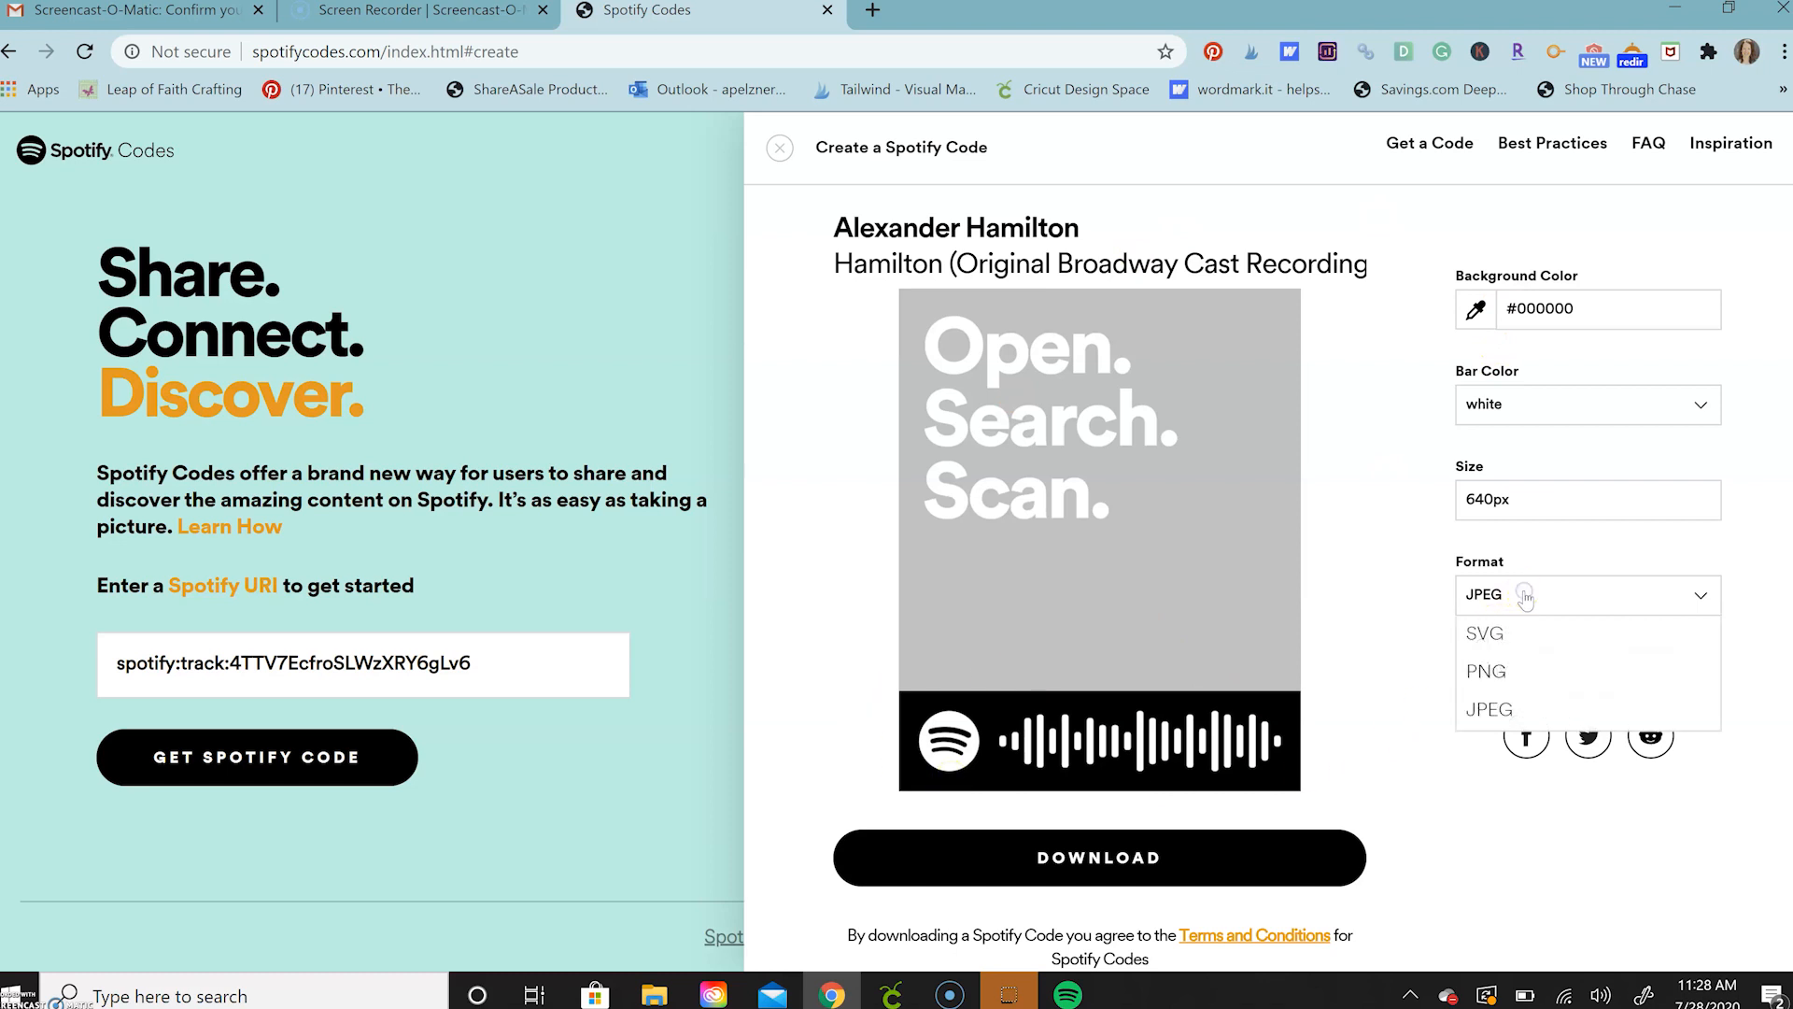
pyautogui.click(1542, 674)
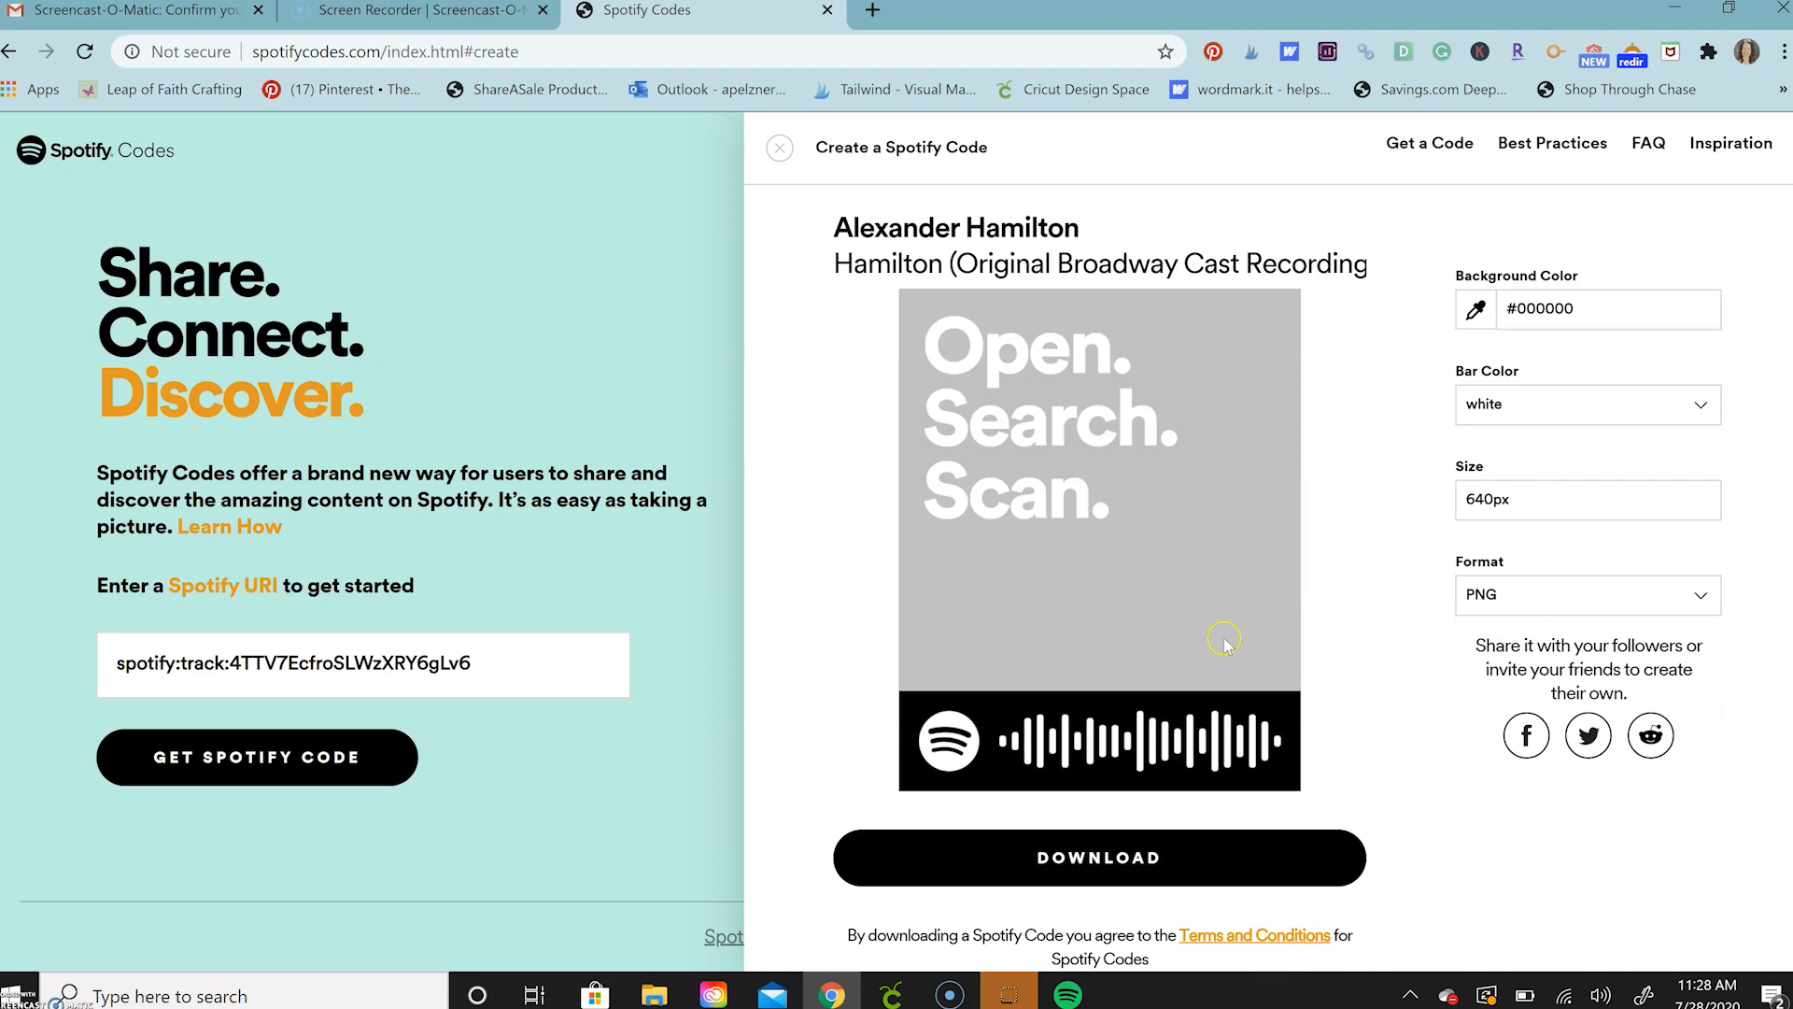
pyautogui.click(1477, 310)
pyautogui.click(1209, 370)
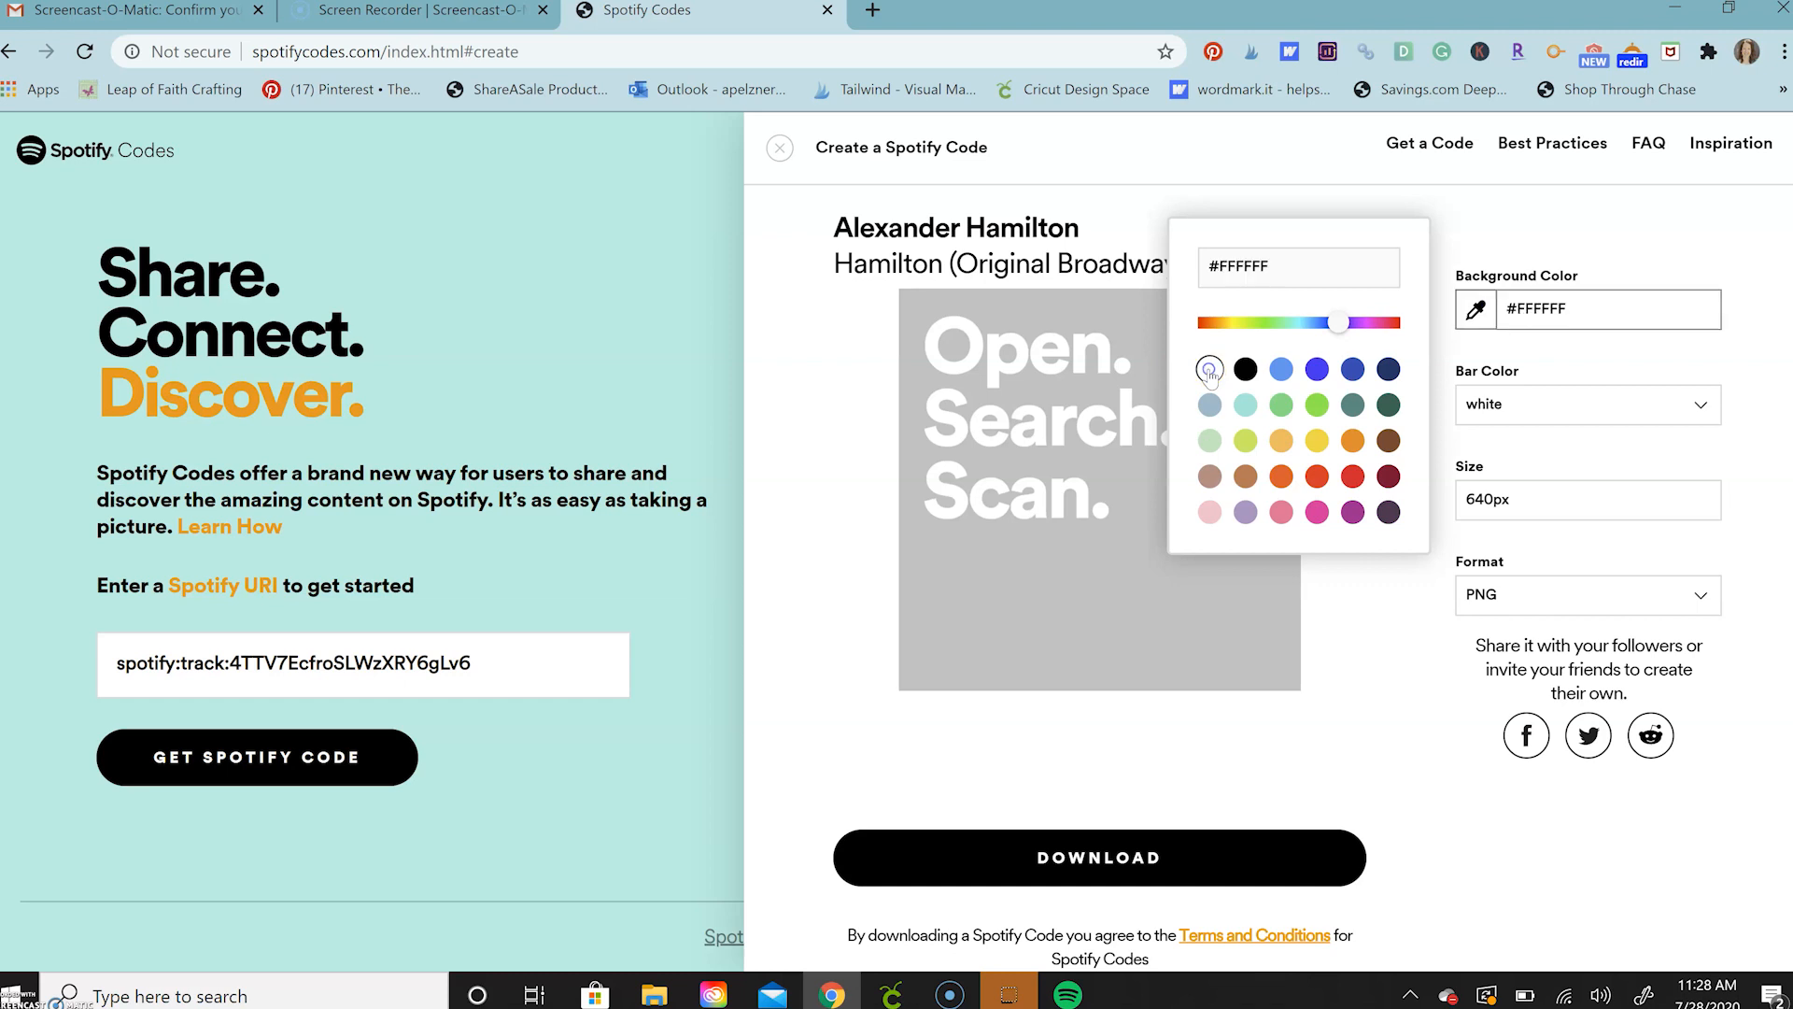
pyautogui.click(1513, 404)
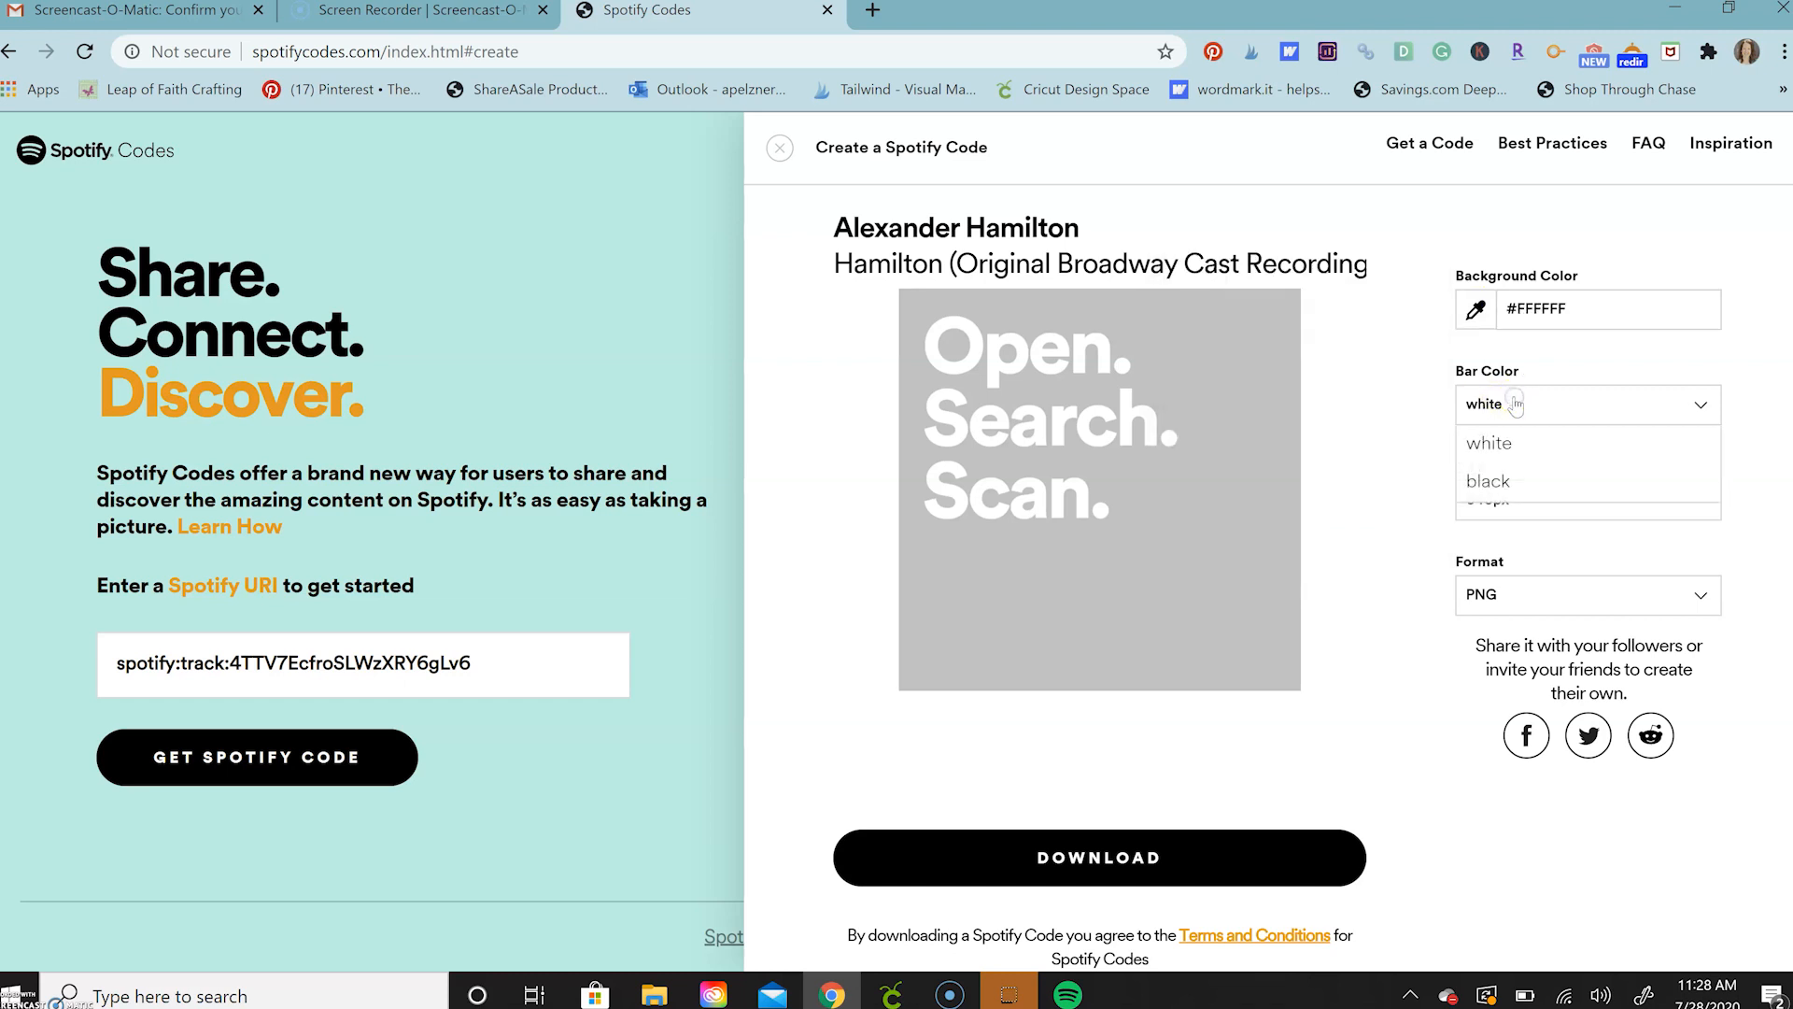
pyautogui.click(1503, 481)
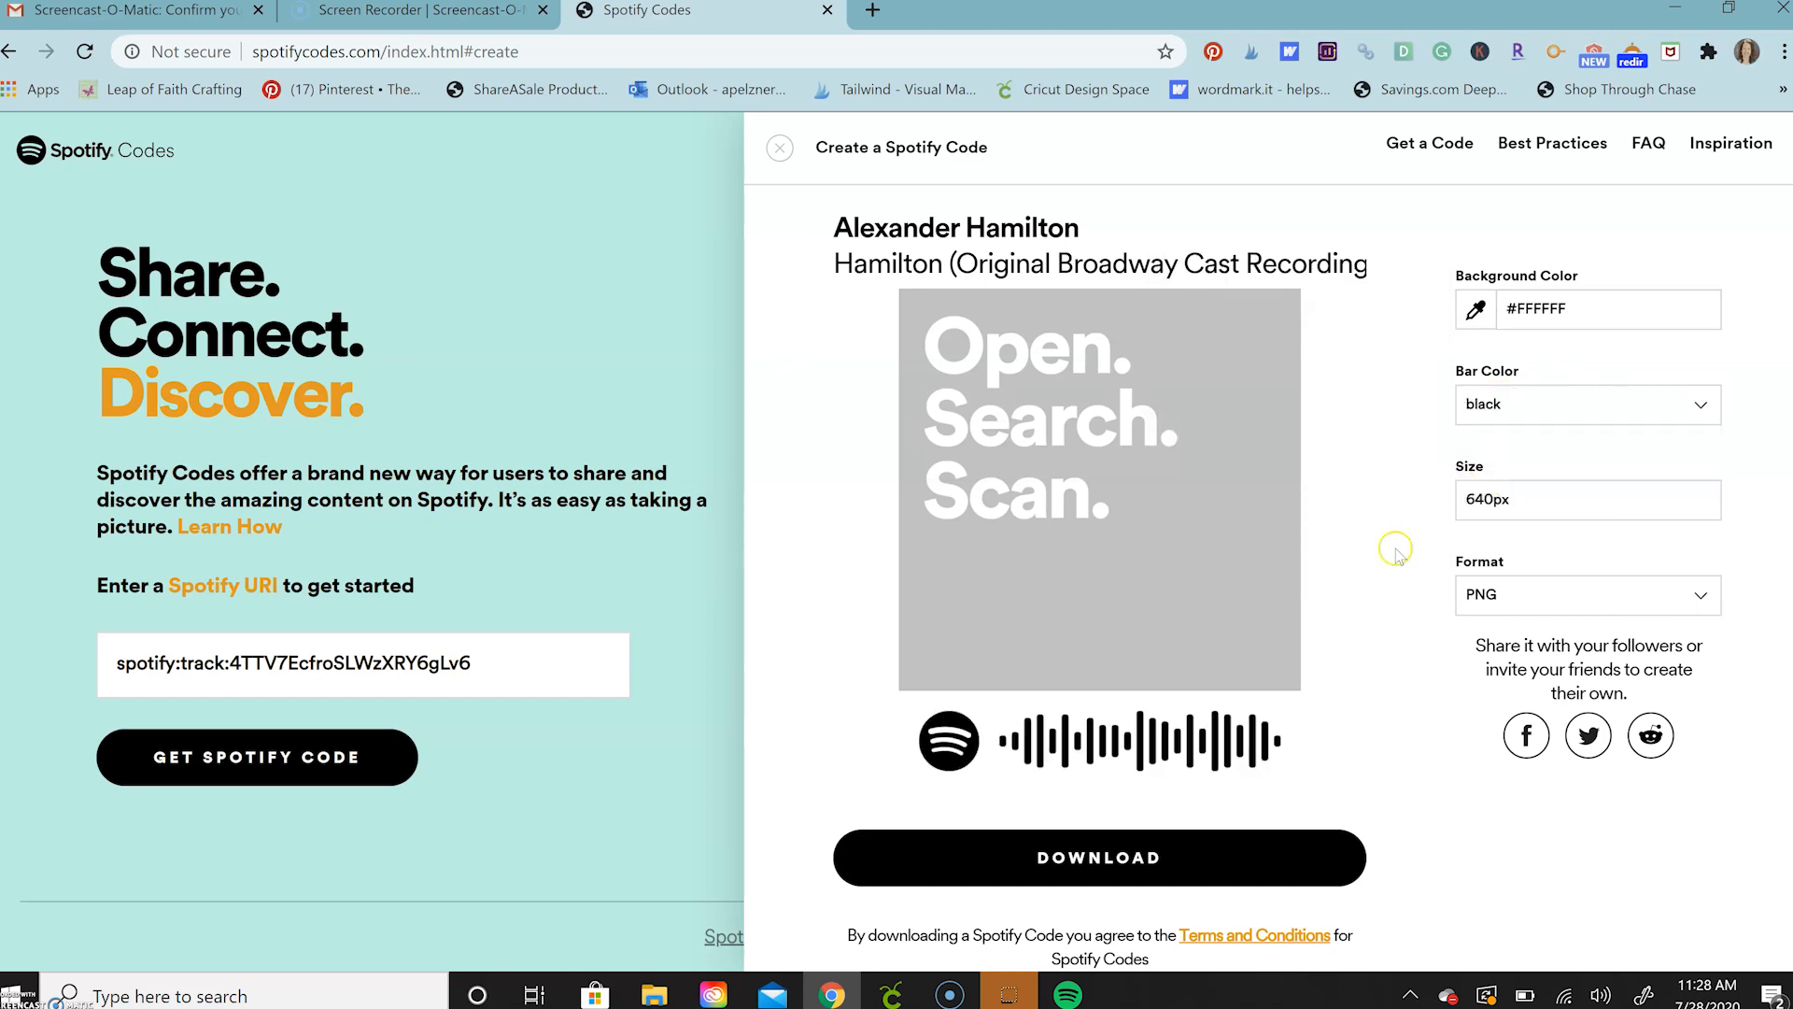
pyautogui.click(1124, 858)
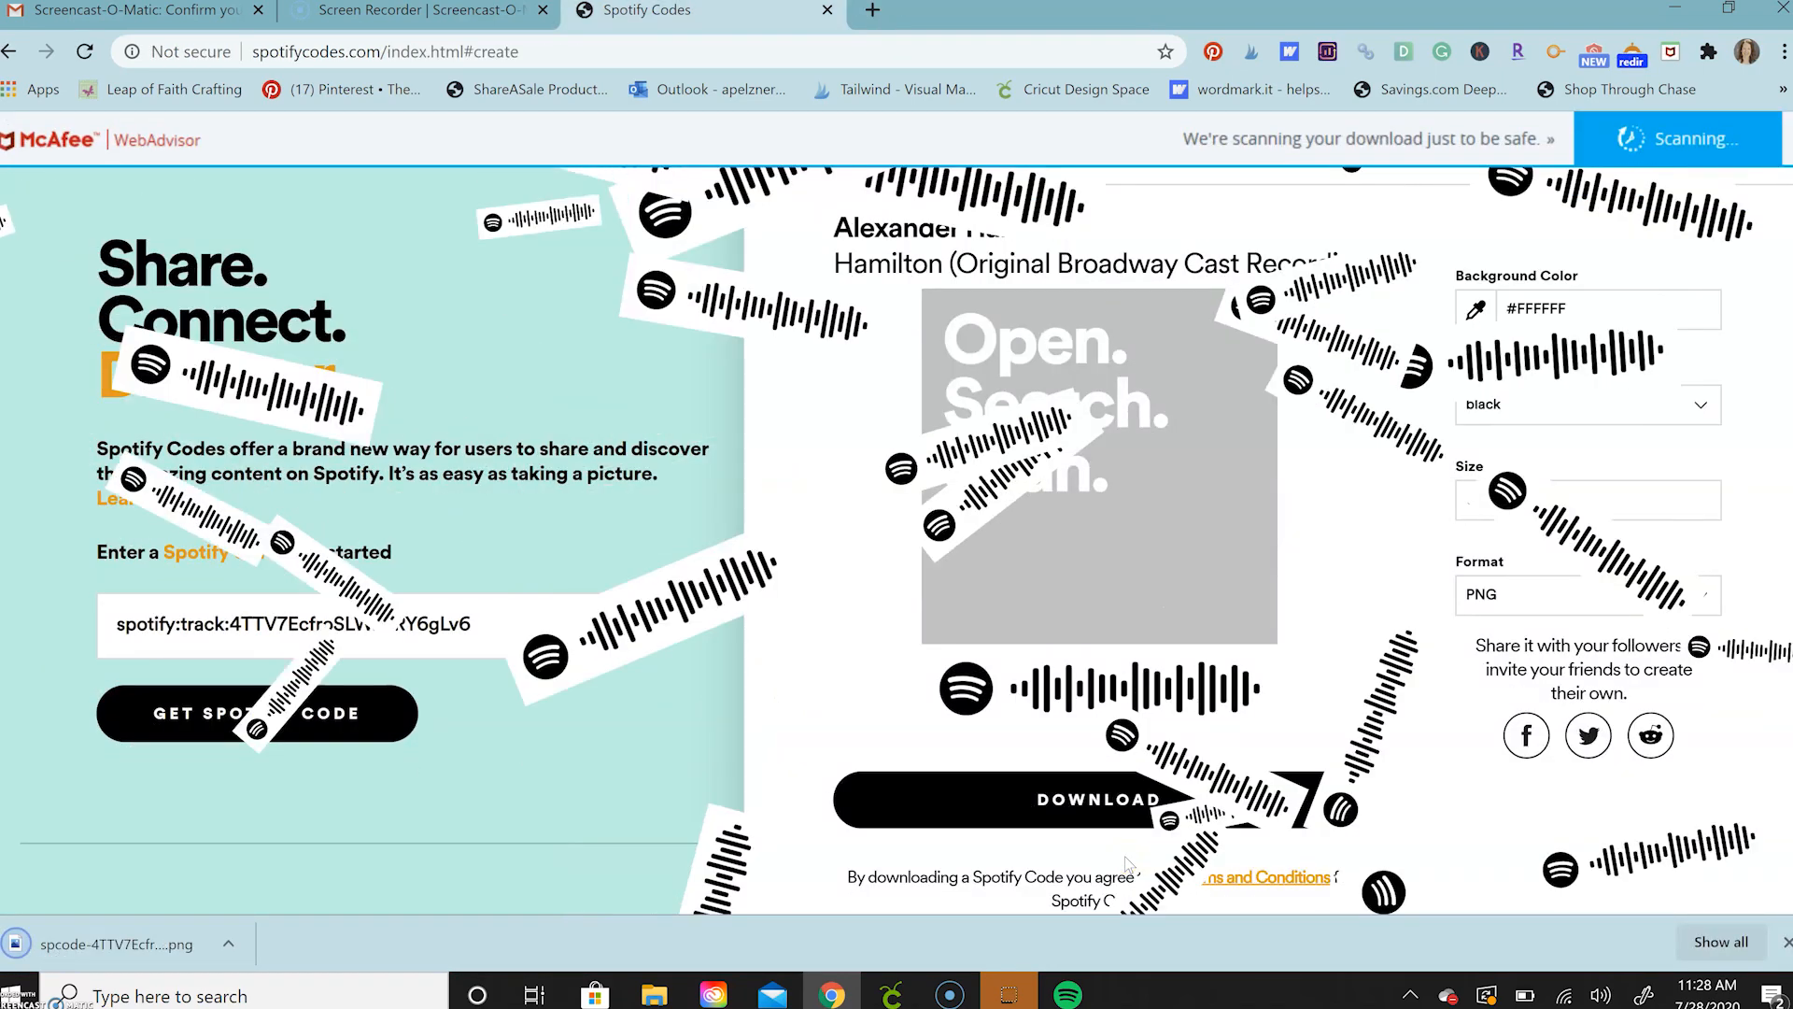
# - Switch to Cricut Design Space and upload the image file spcode-4TTV7EcfroSLWzXRY6gLv6 (2) from Downloads
pyautogui.click(892, 997)
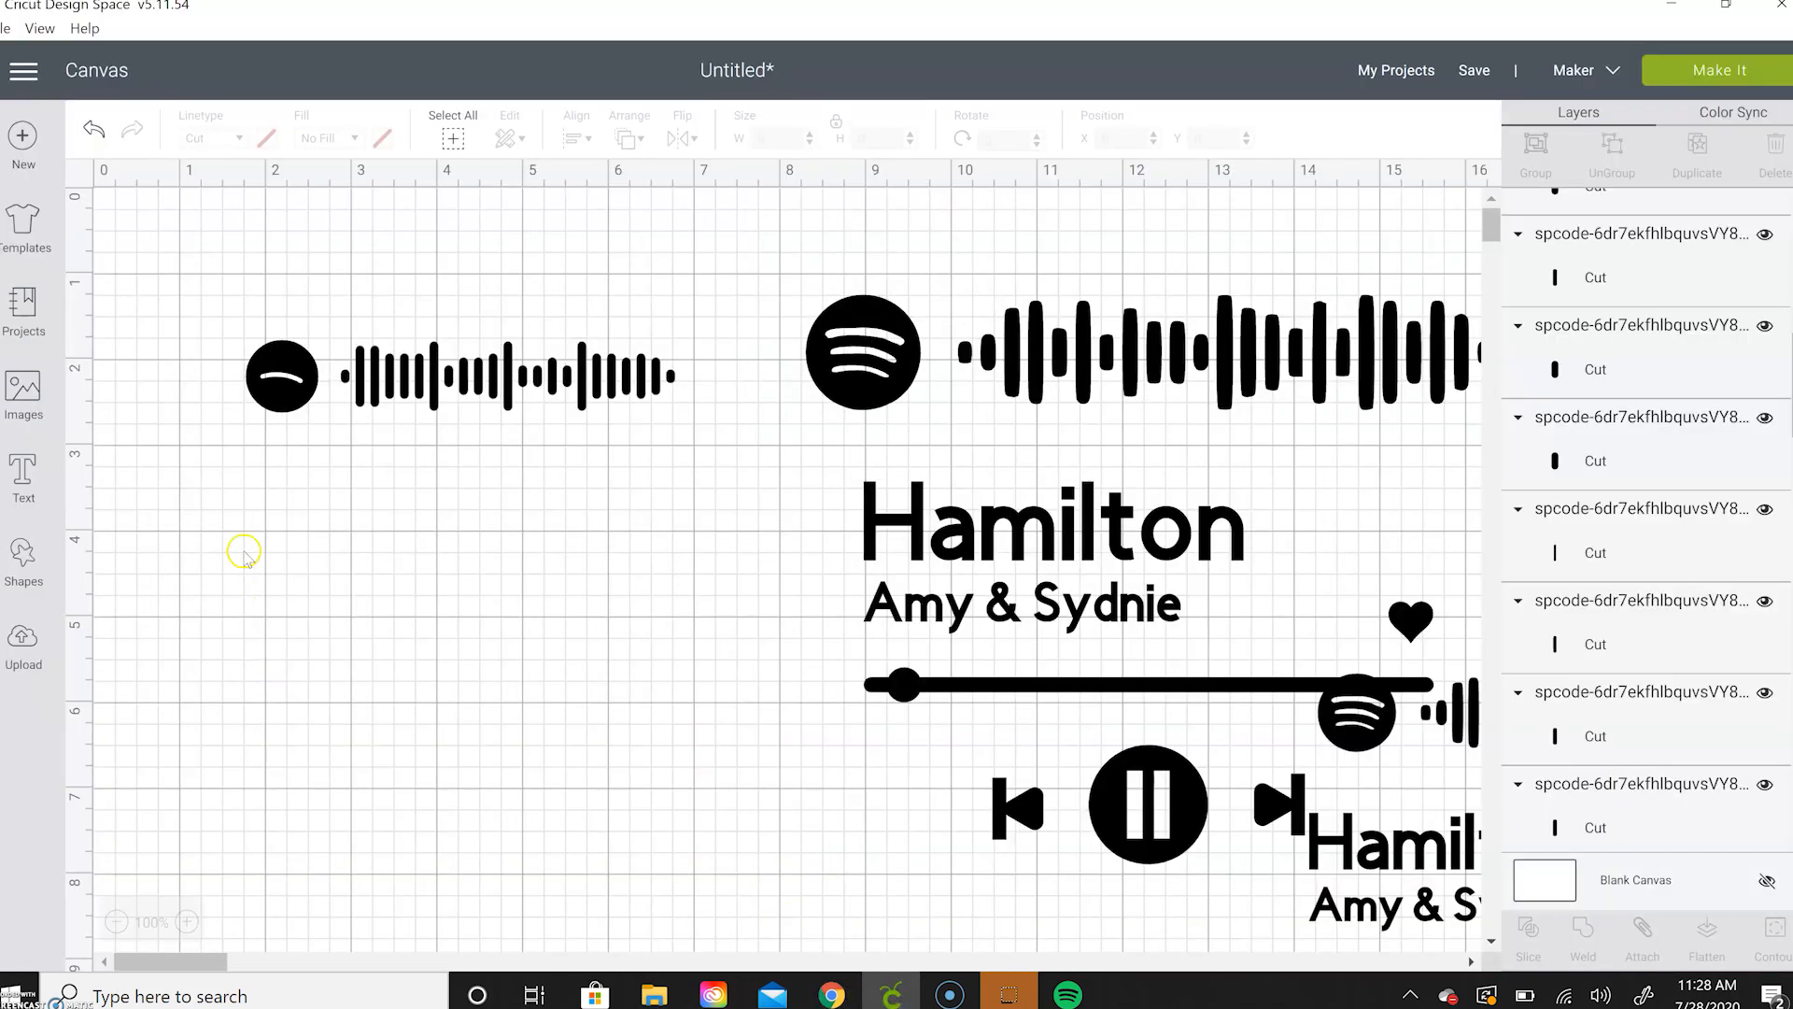
pyautogui.click(21, 638)
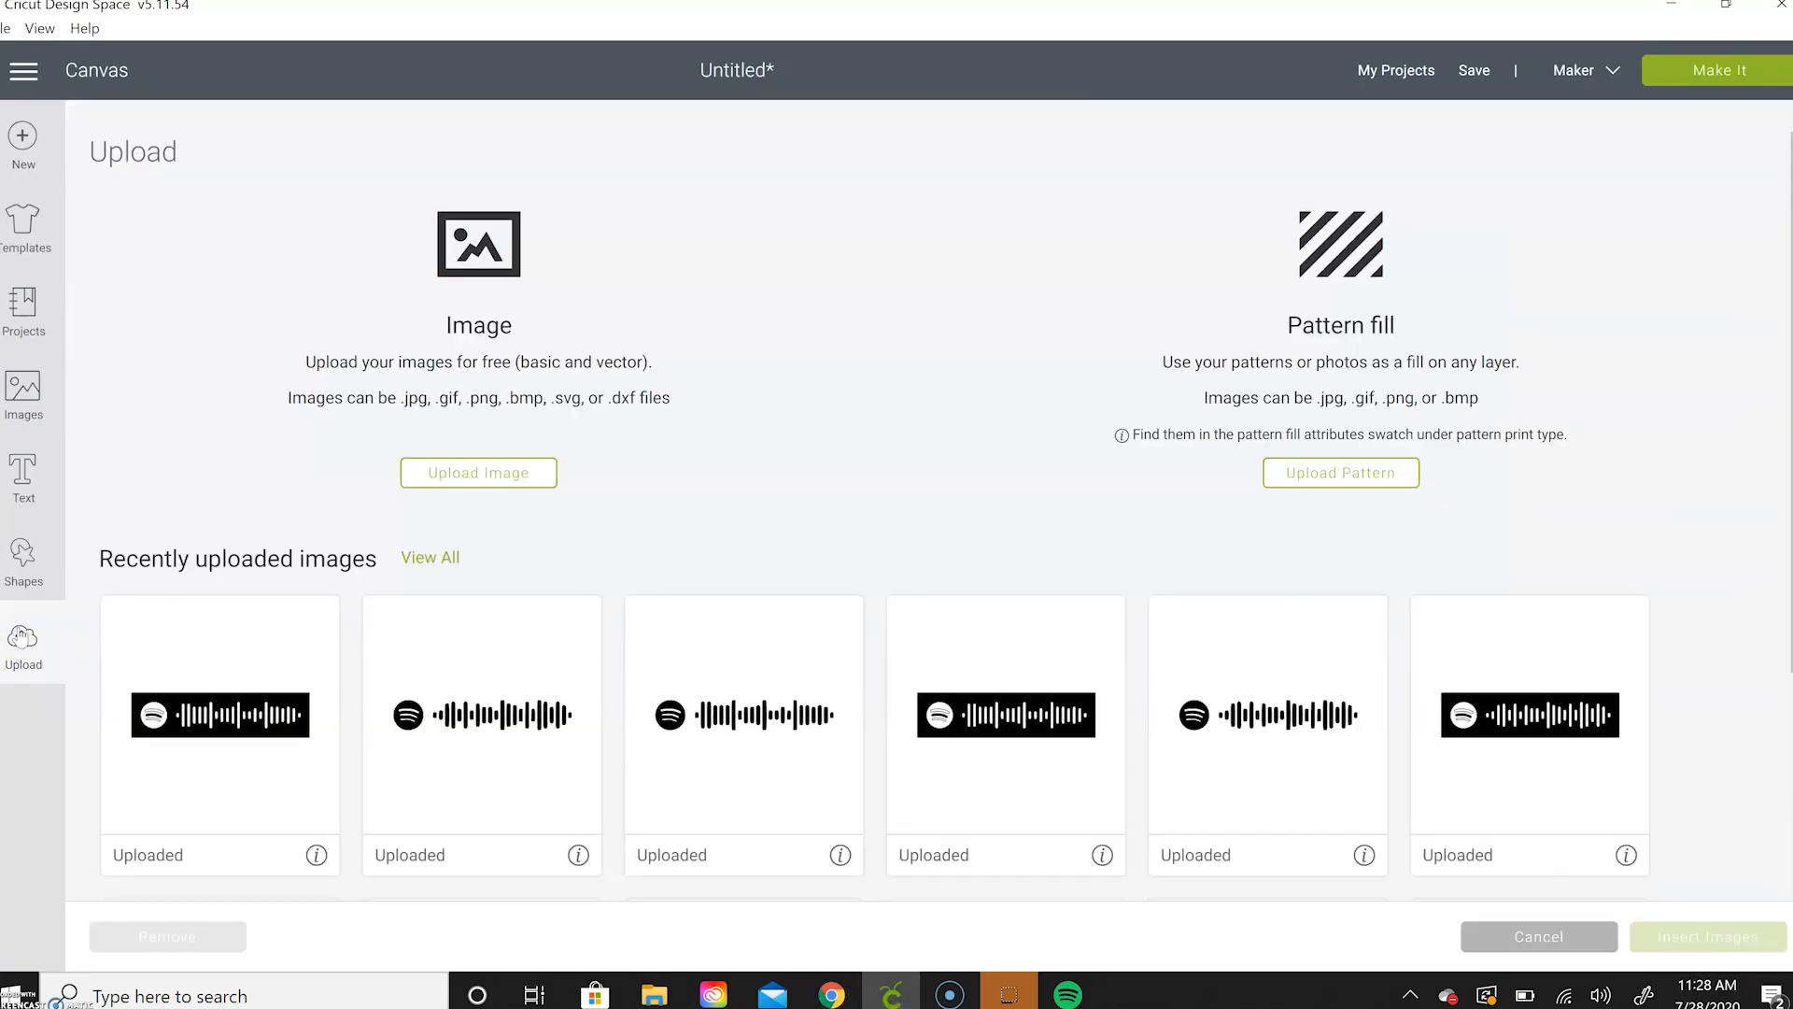
pyautogui.click(474, 474)
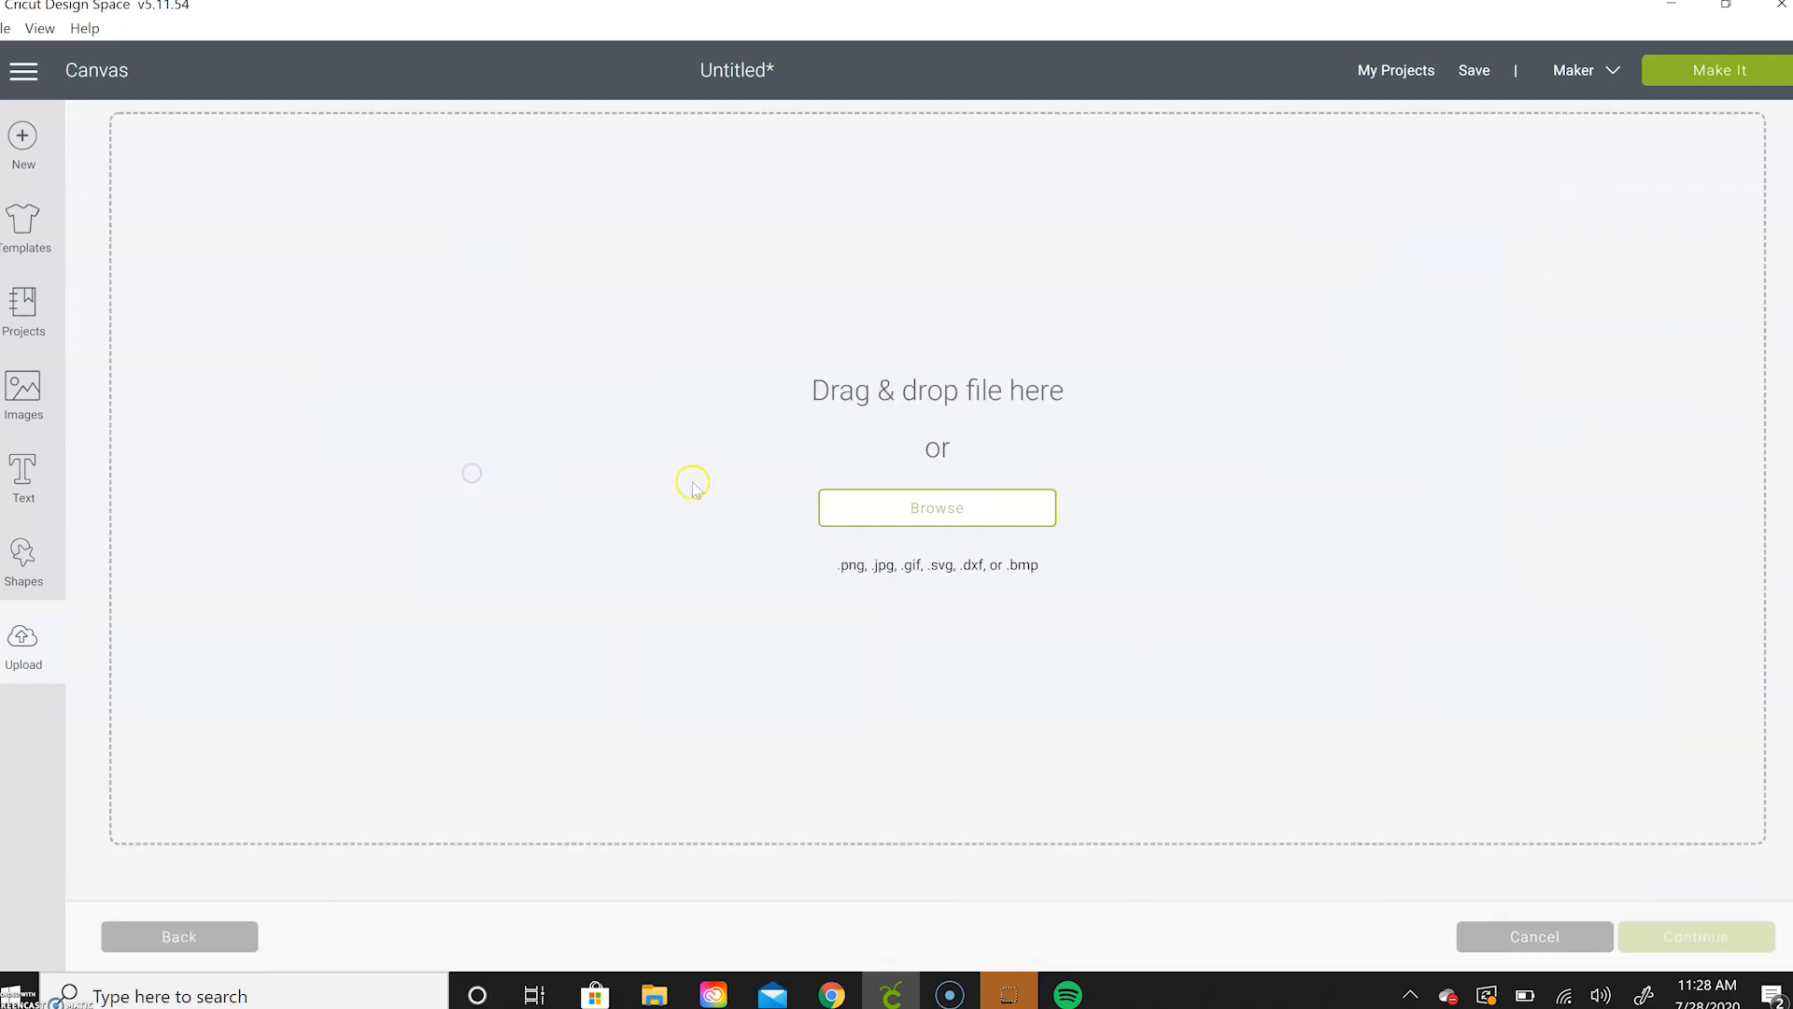
pyautogui.click(951, 517)
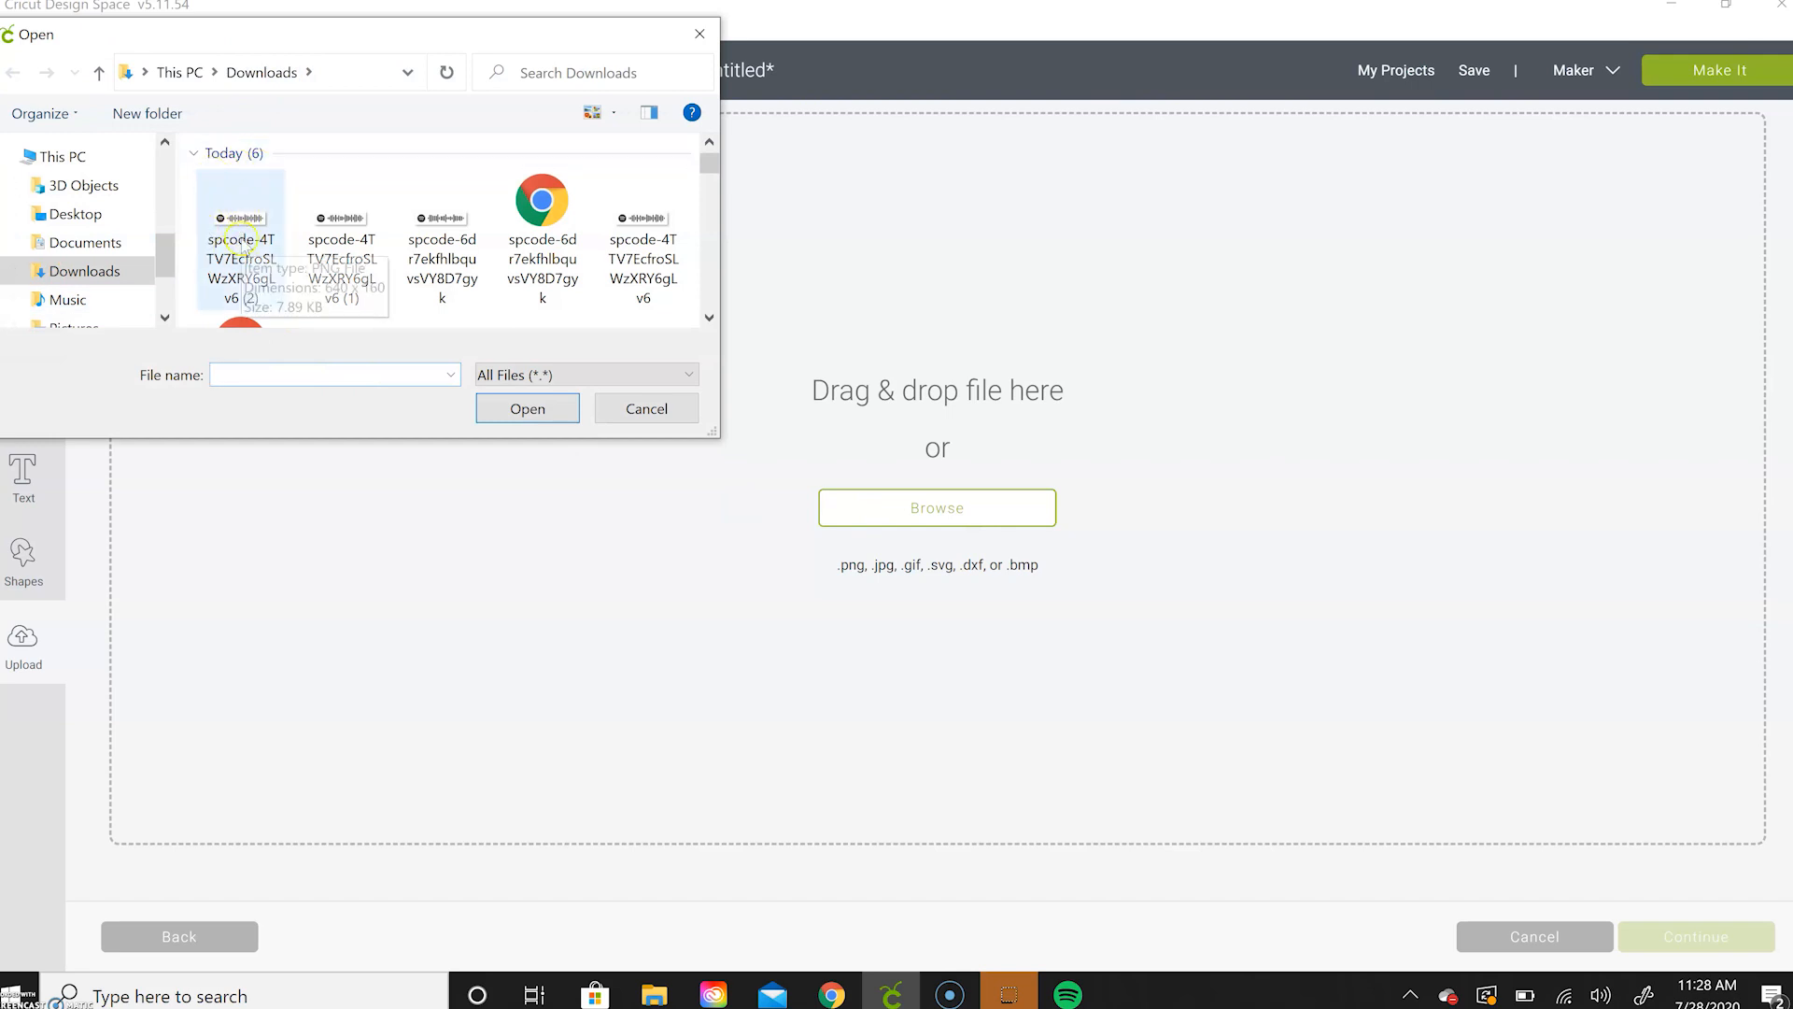
pyautogui.click(242, 241)
pyautogui.click(521, 404)
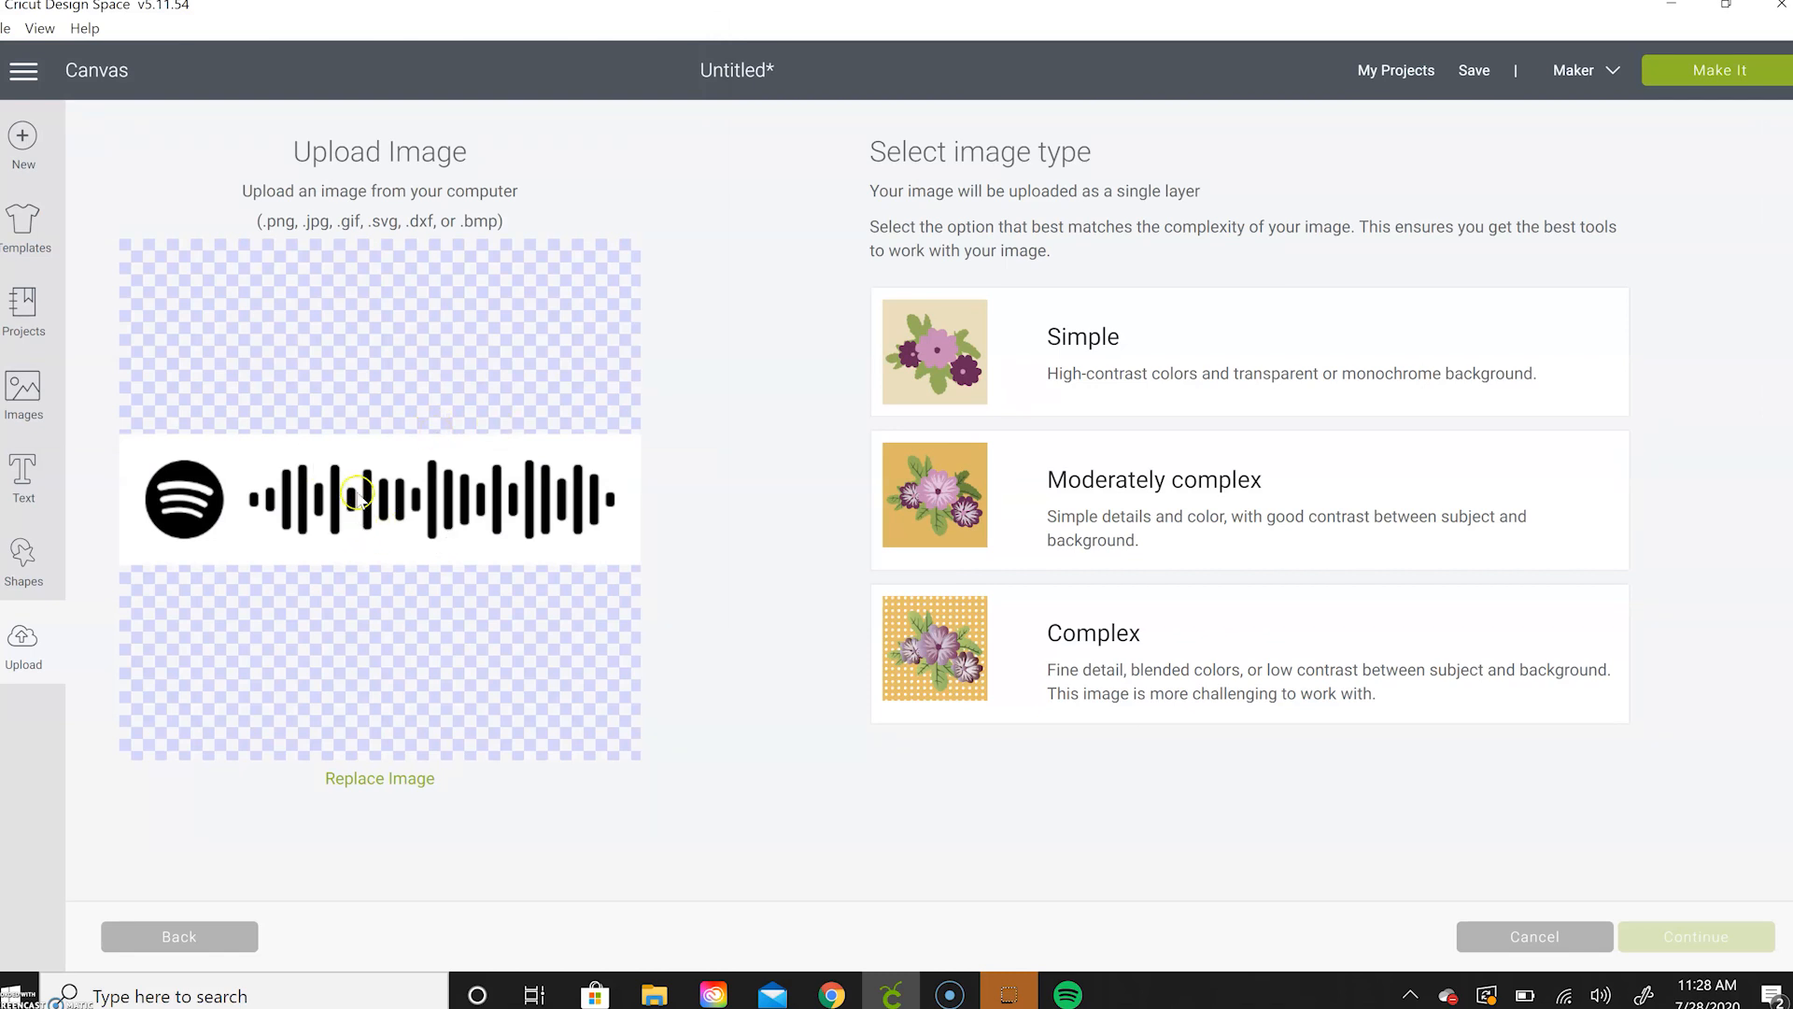
# - Choose the Simple image type for the uploaded code and erase its white background
pyautogui.click(1141, 348)
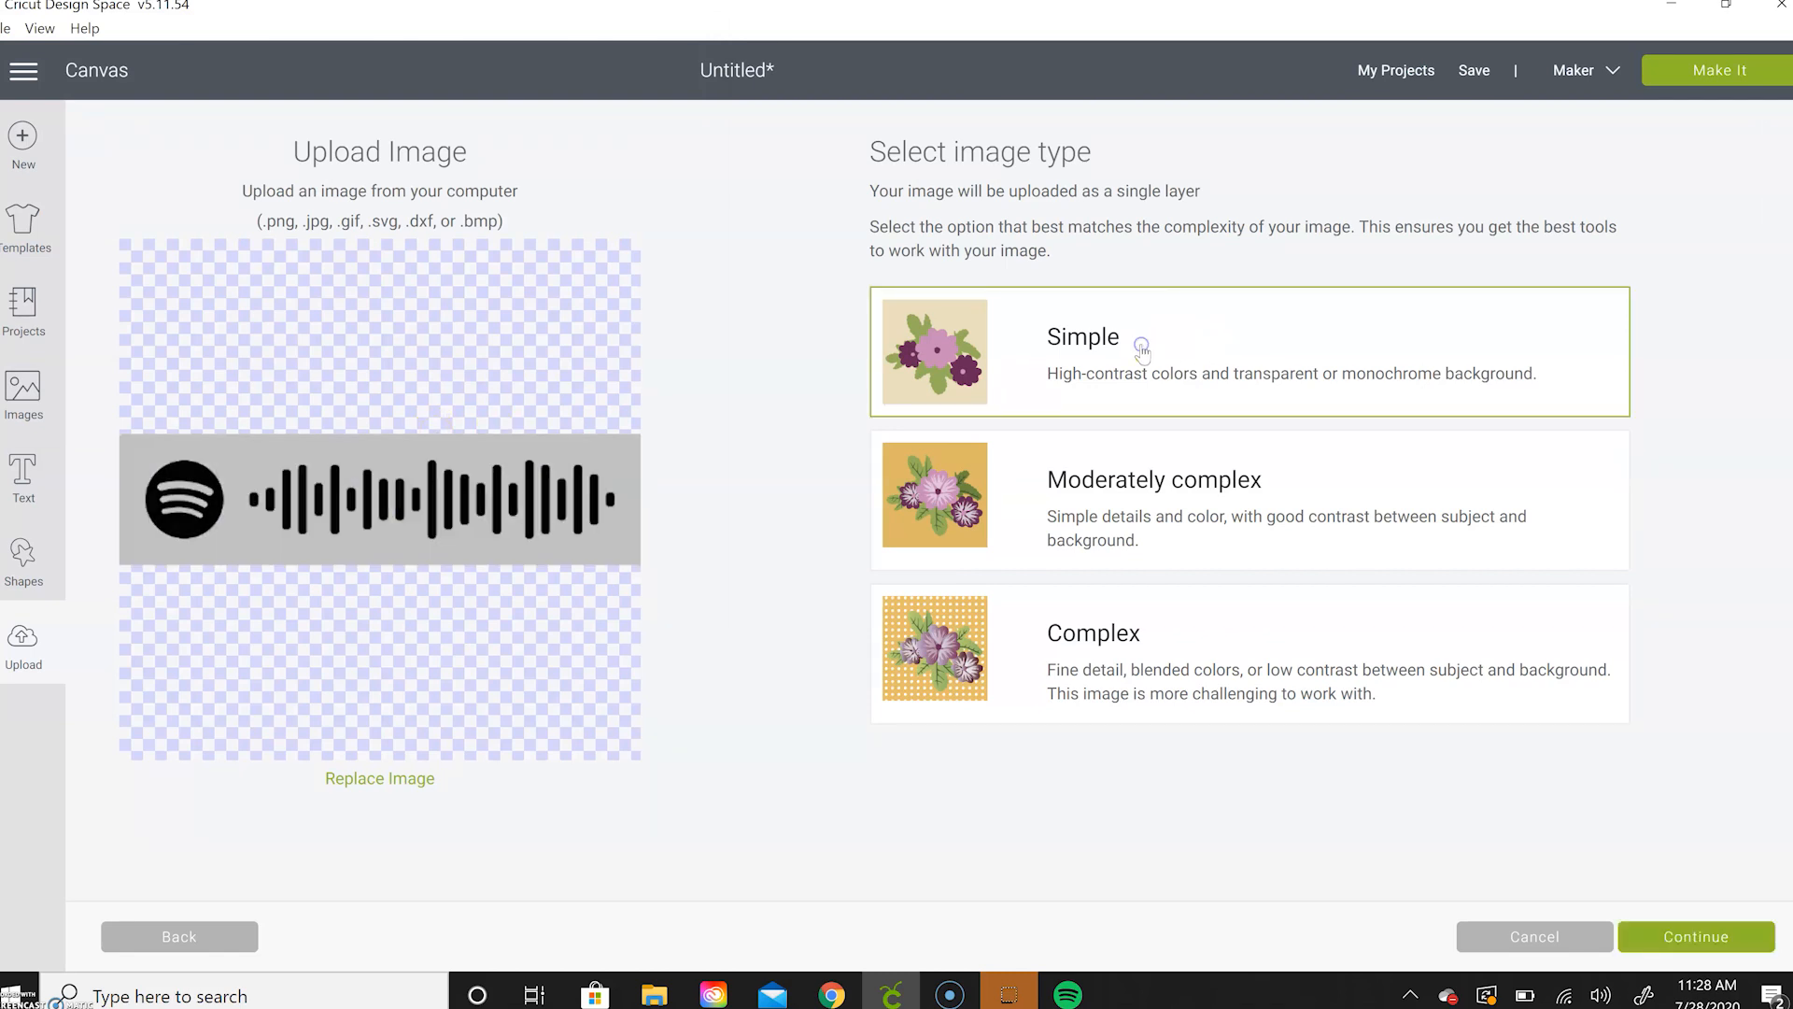
pyautogui.click(1698, 936)
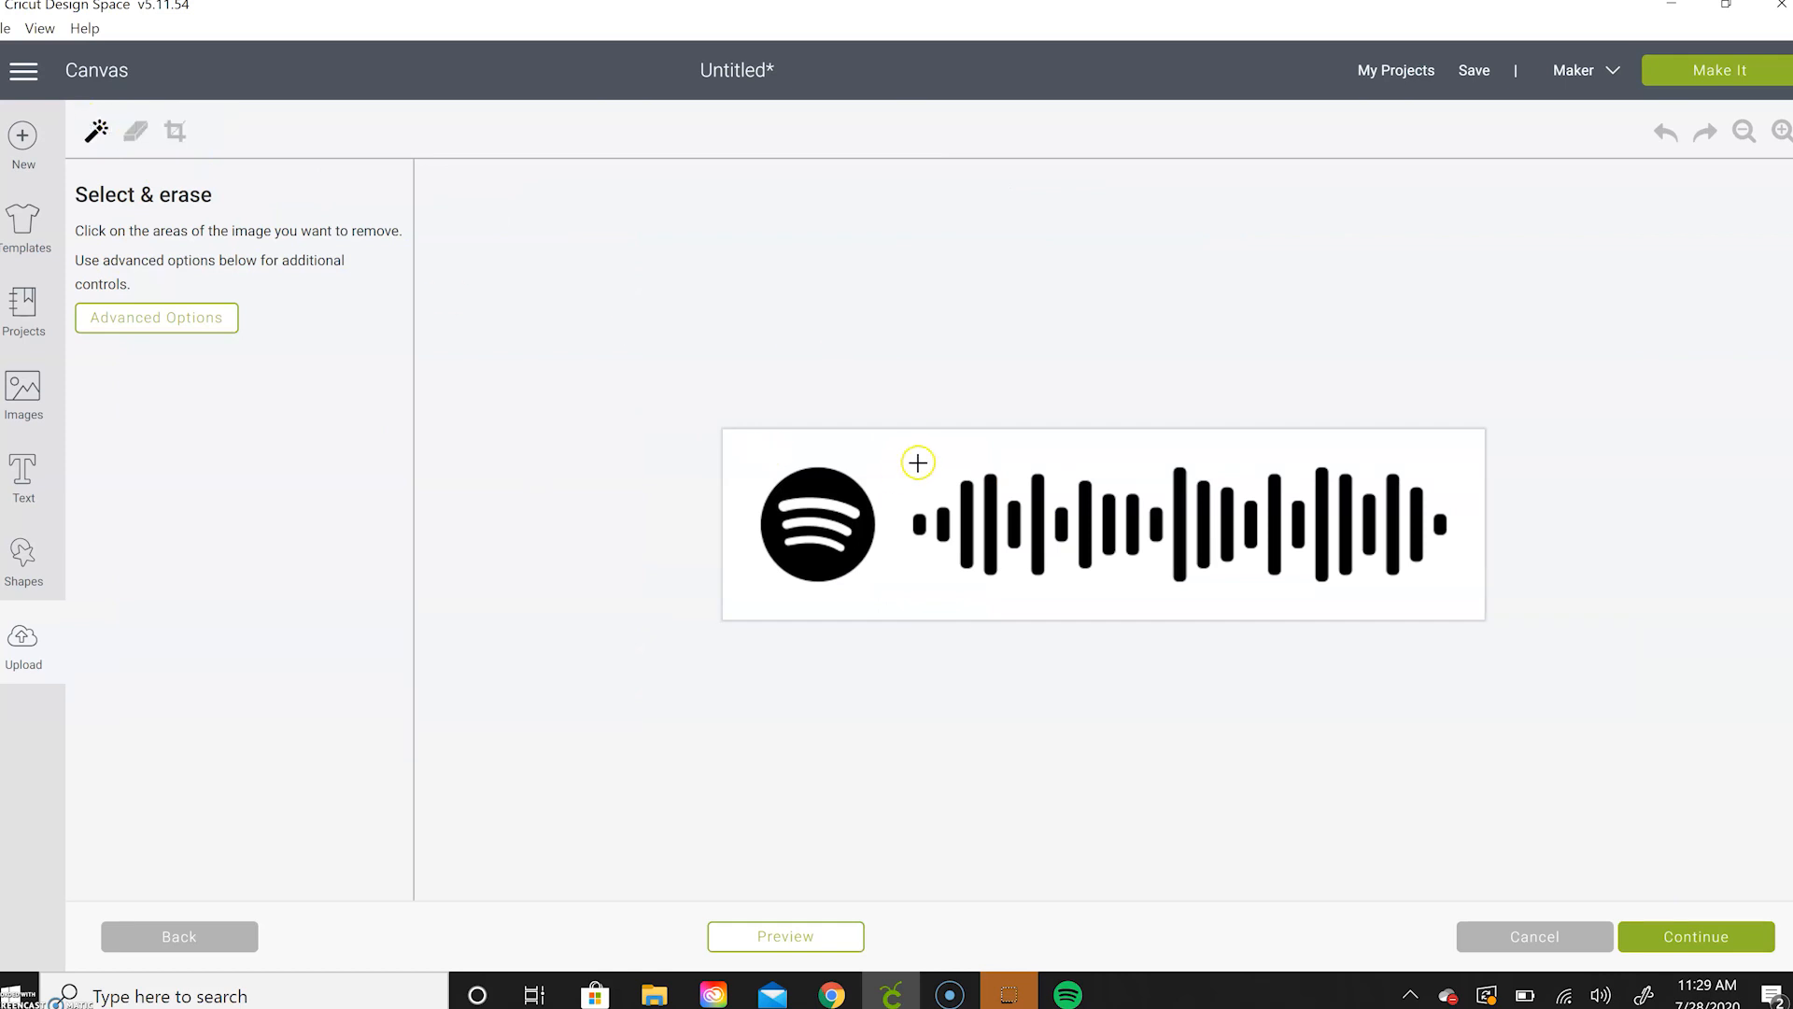
pyautogui.click(915, 459)
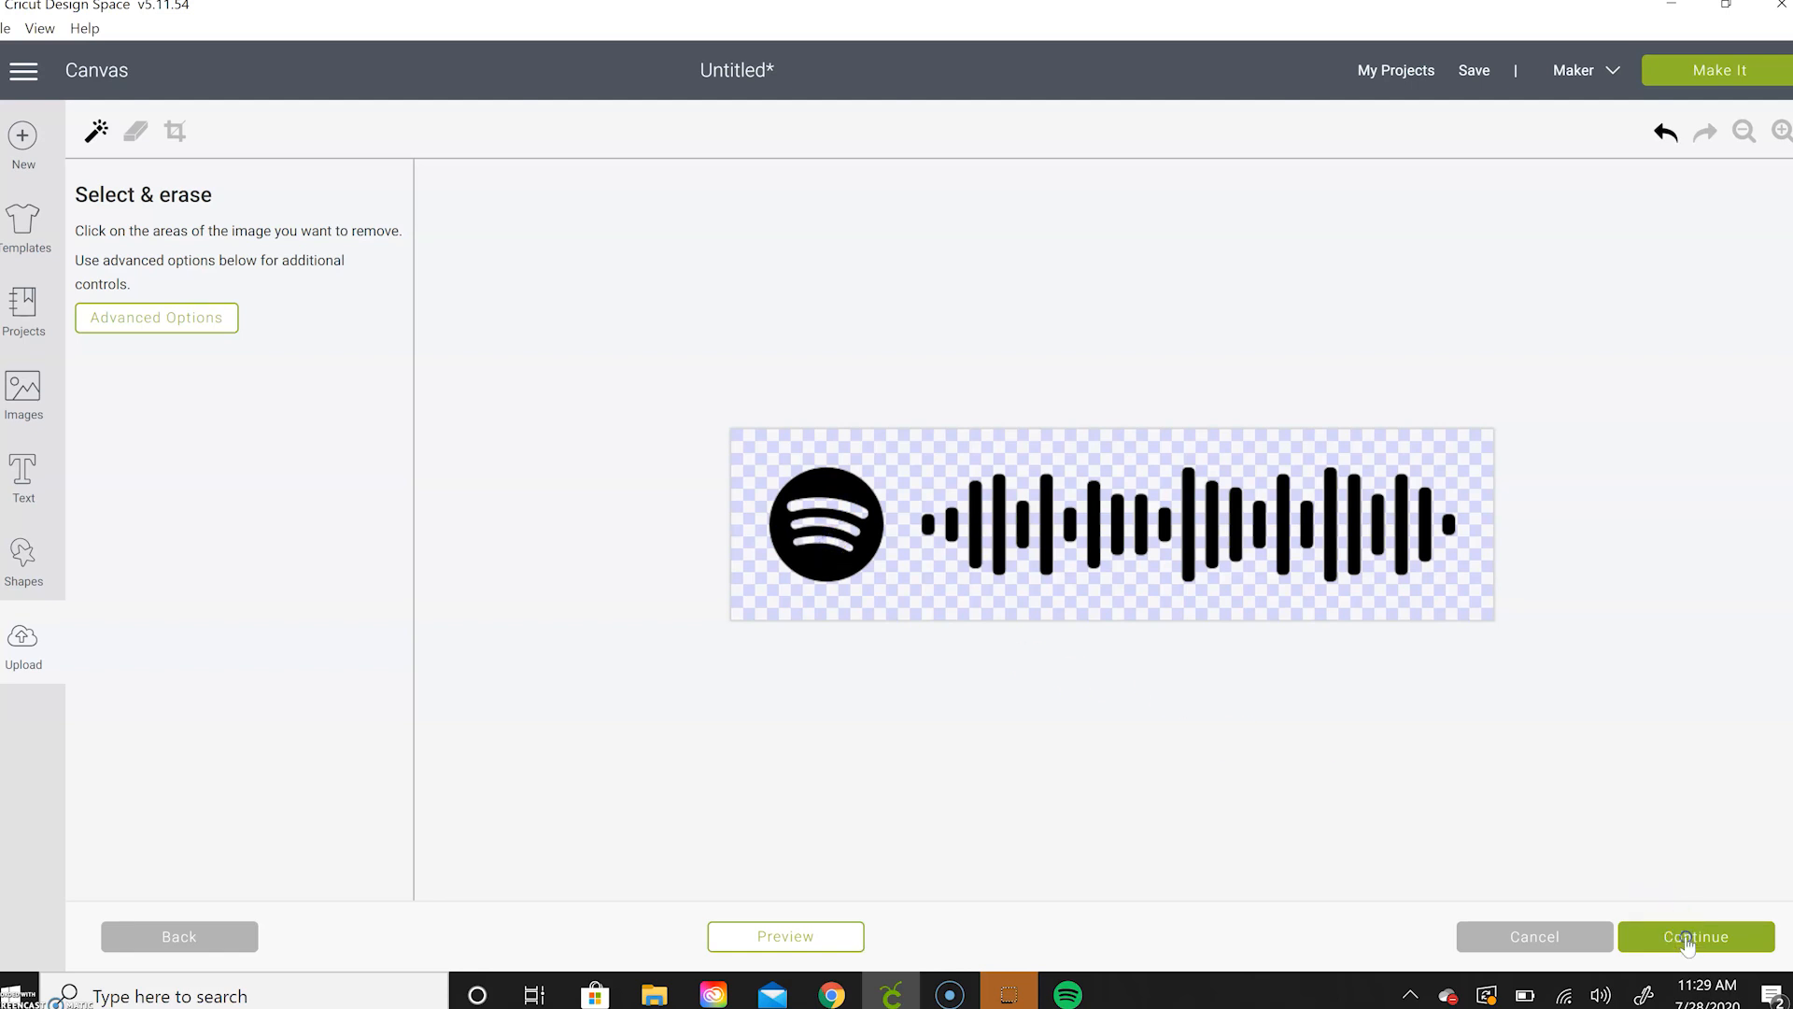
# - Save the cleaned-up Spotify code as a Cut image under its default name
pyautogui.click(1690, 945)
pyautogui.click(1007, 628)
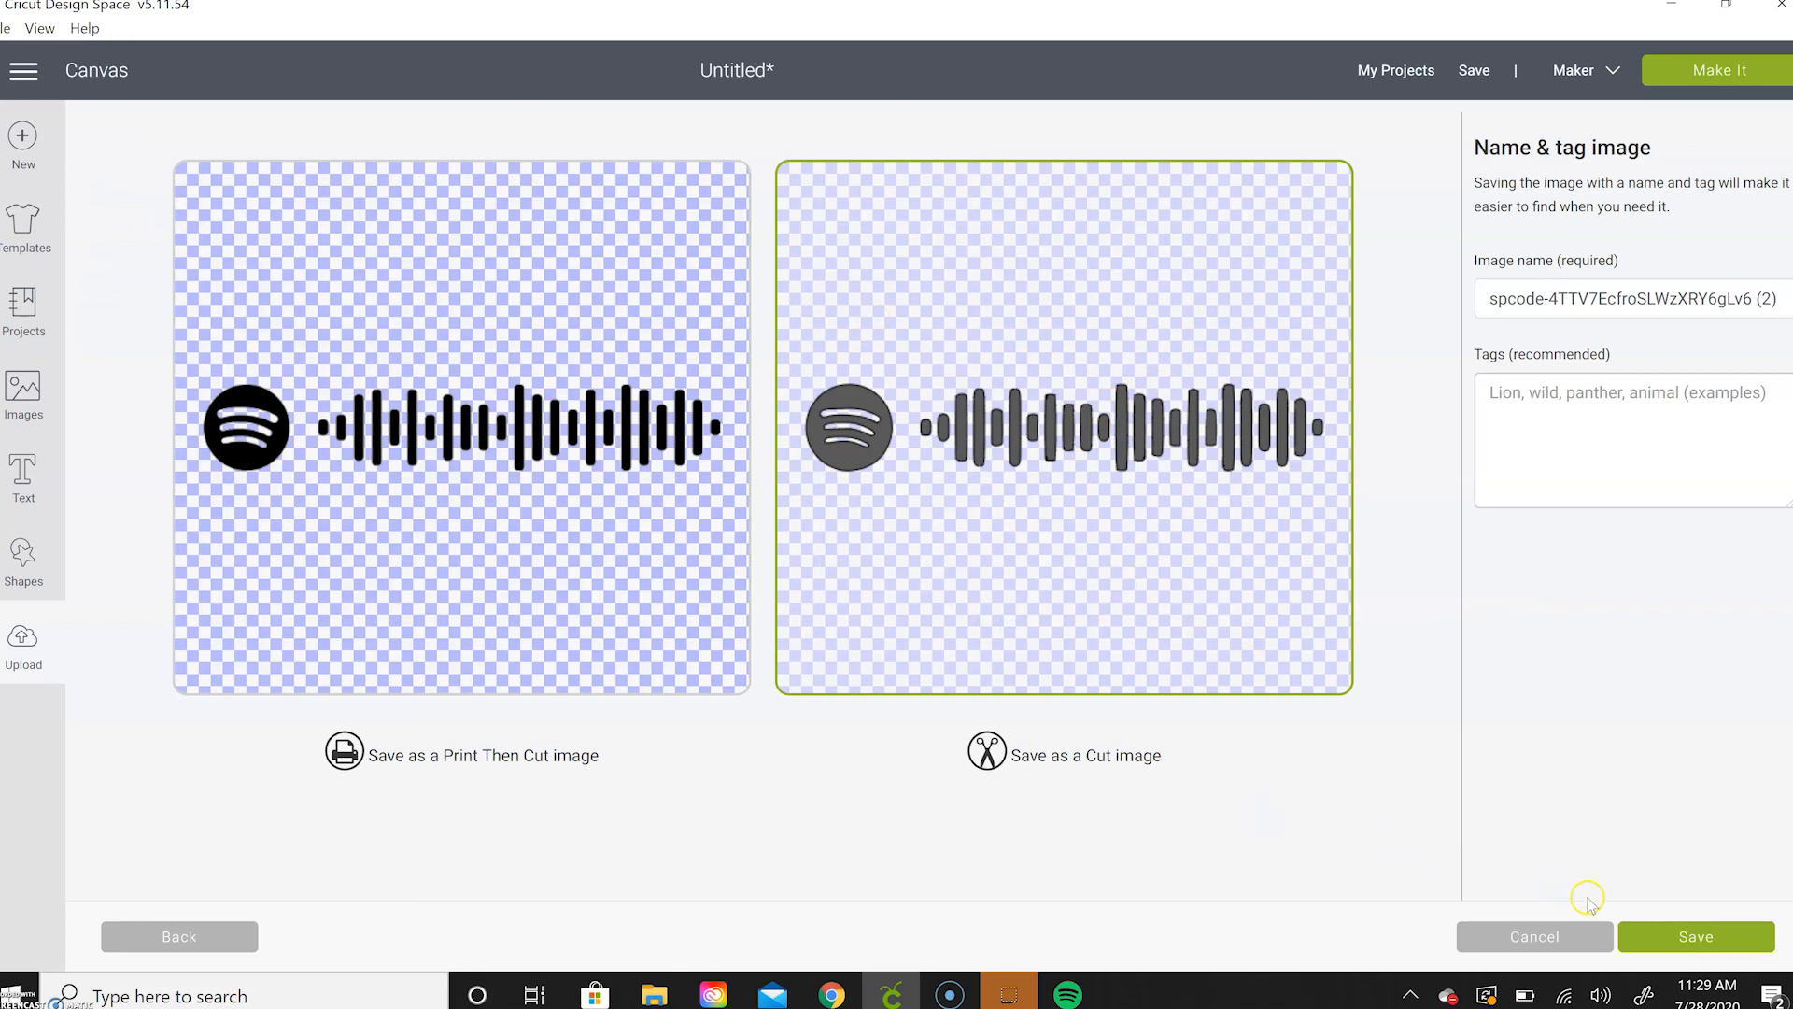
pyautogui.click(1677, 941)
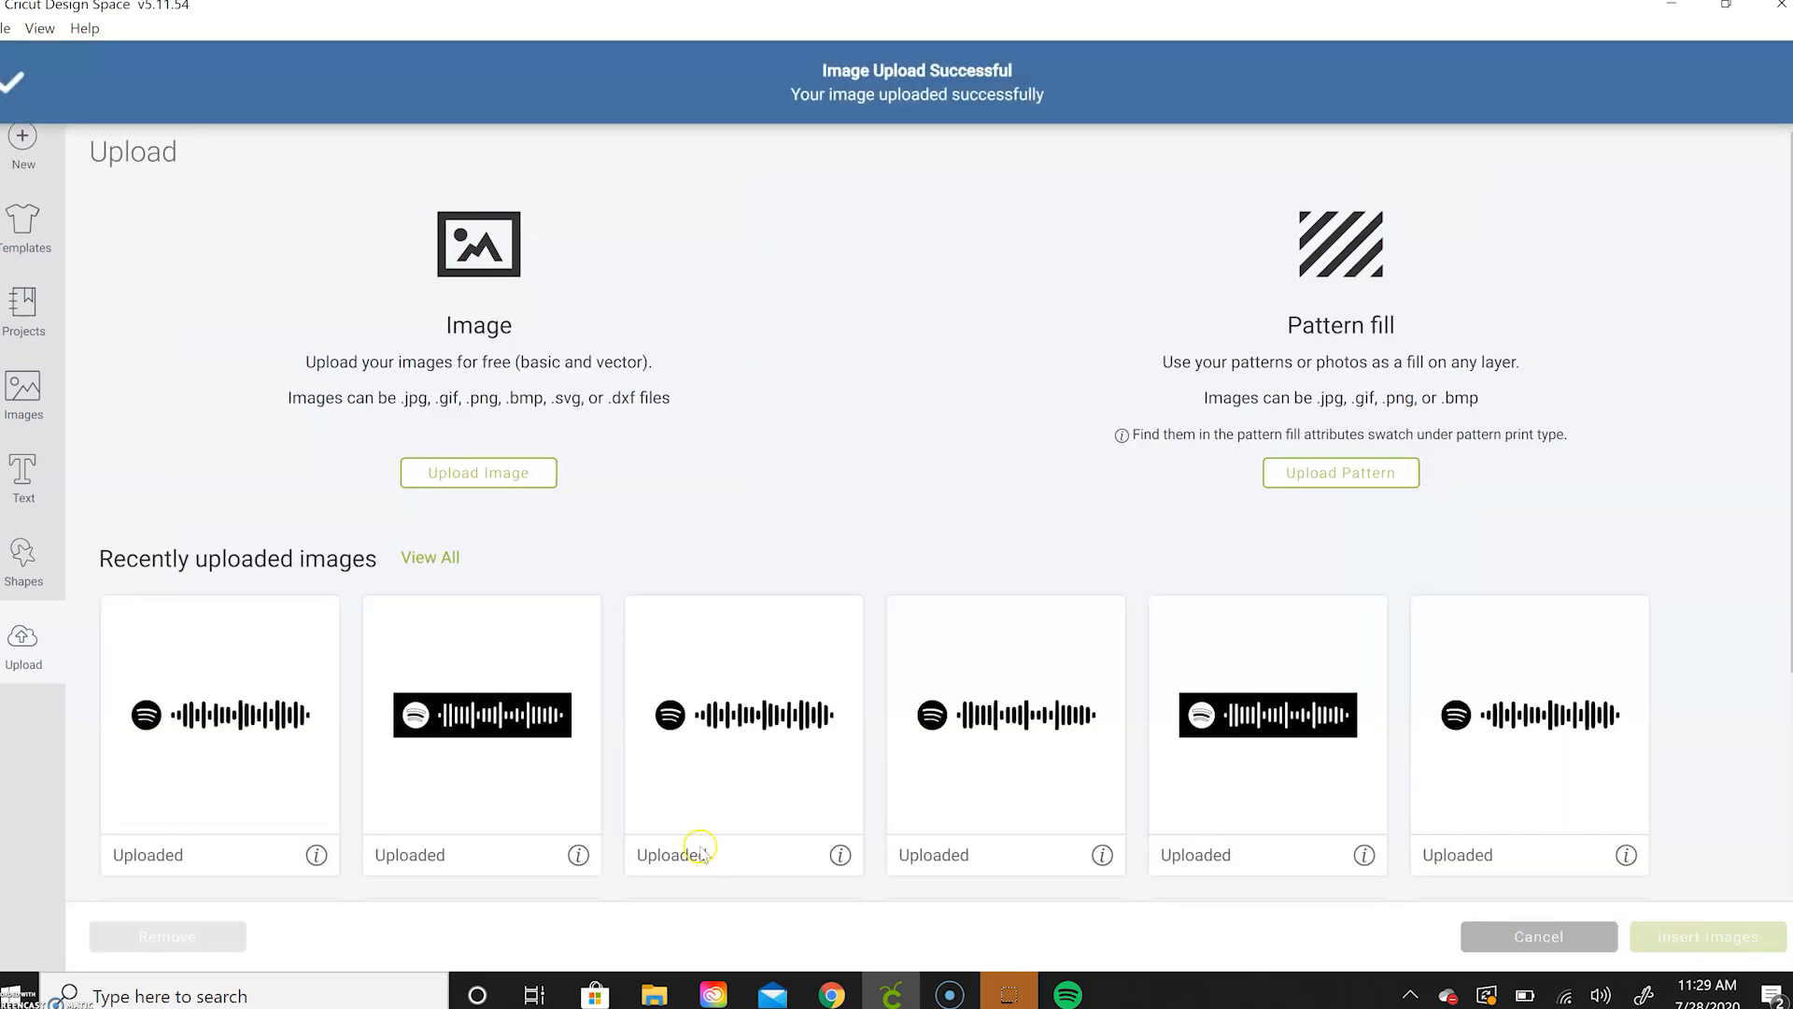
# - Insert the newly uploaded code and place it below the small existing code at about 6.4 inches wide
pyautogui.click(248, 743)
pyautogui.click(1677, 937)
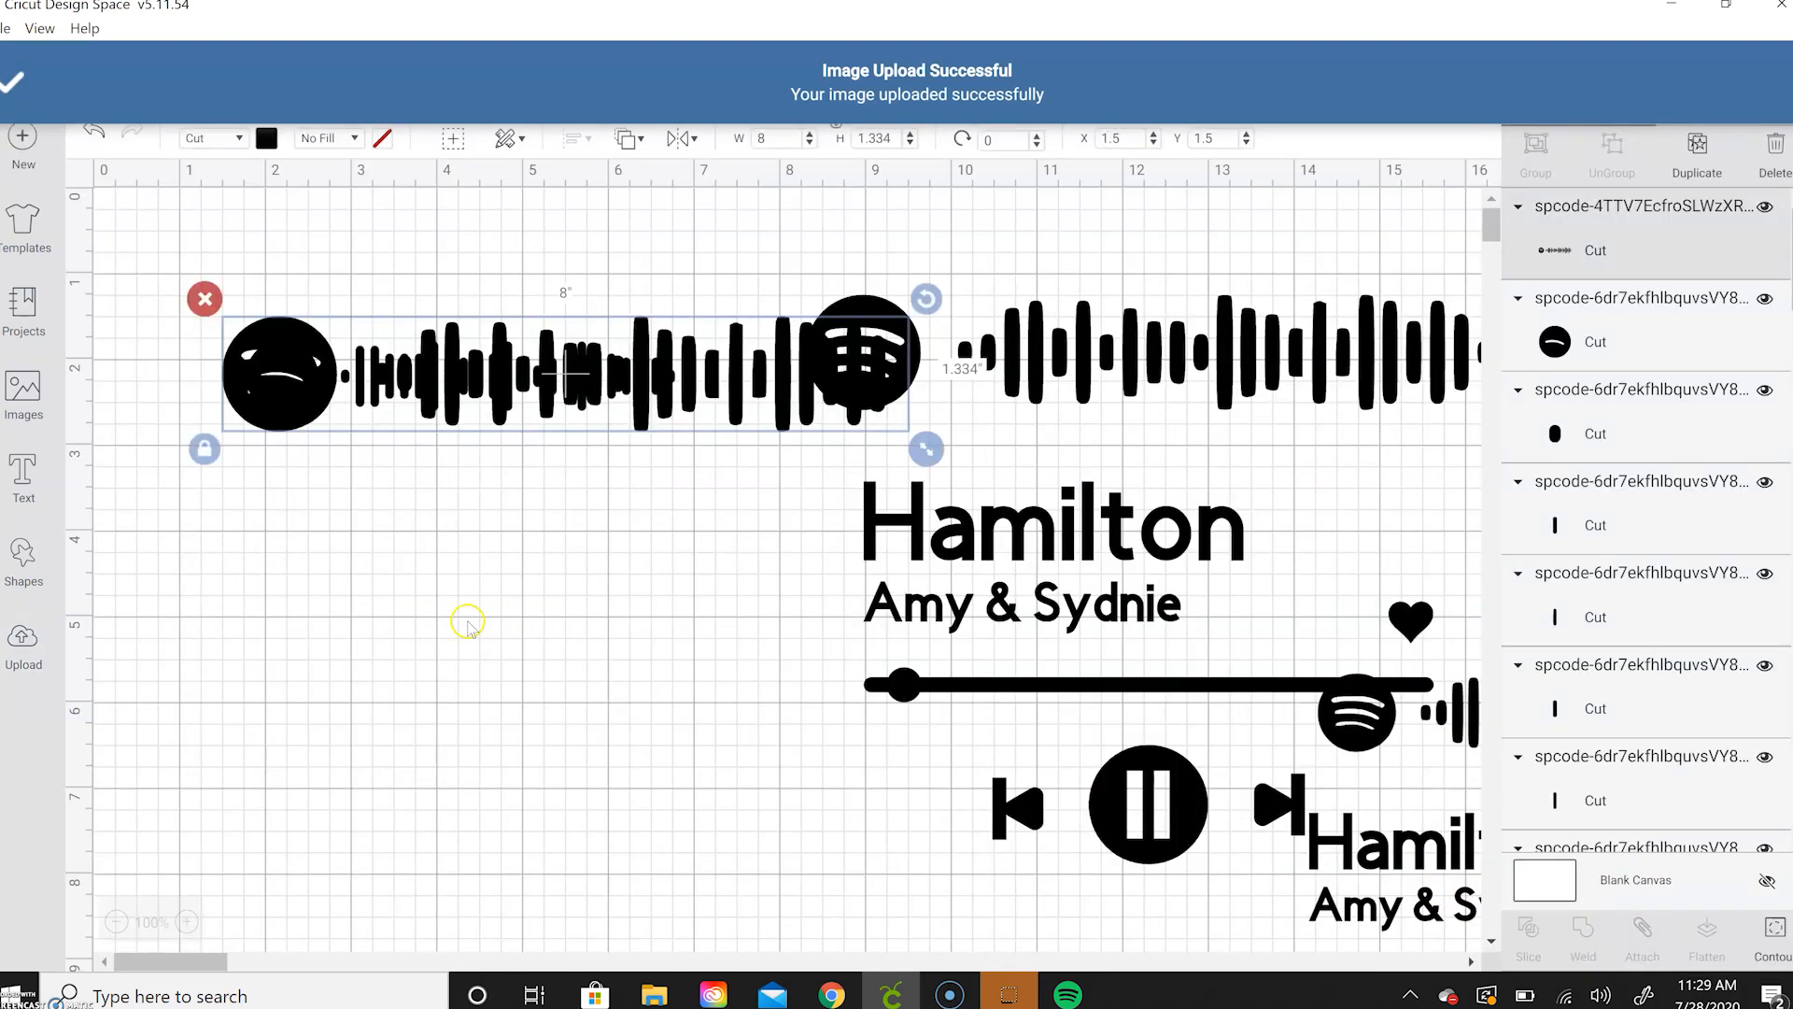
pyautogui.moveTo(510, 366); pyautogui.dragTo(416, 585)
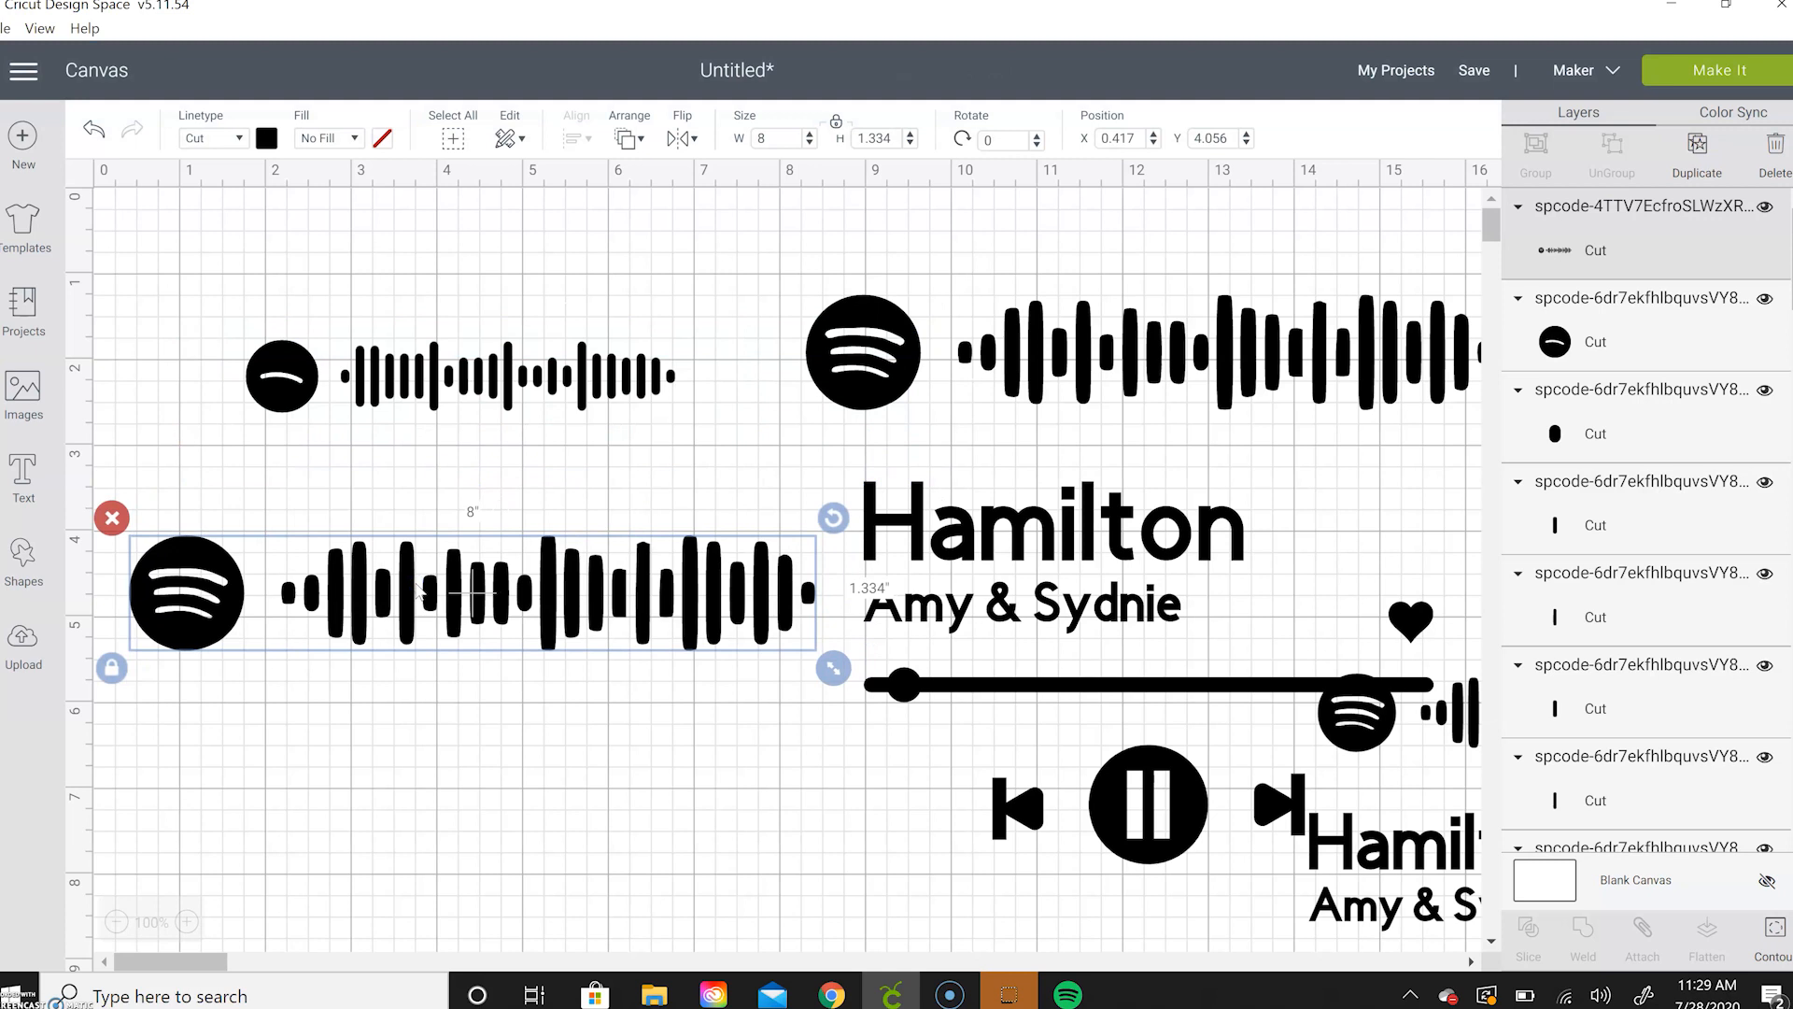
pyautogui.moveTo(833, 667); pyautogui.dragTo(695, 645)
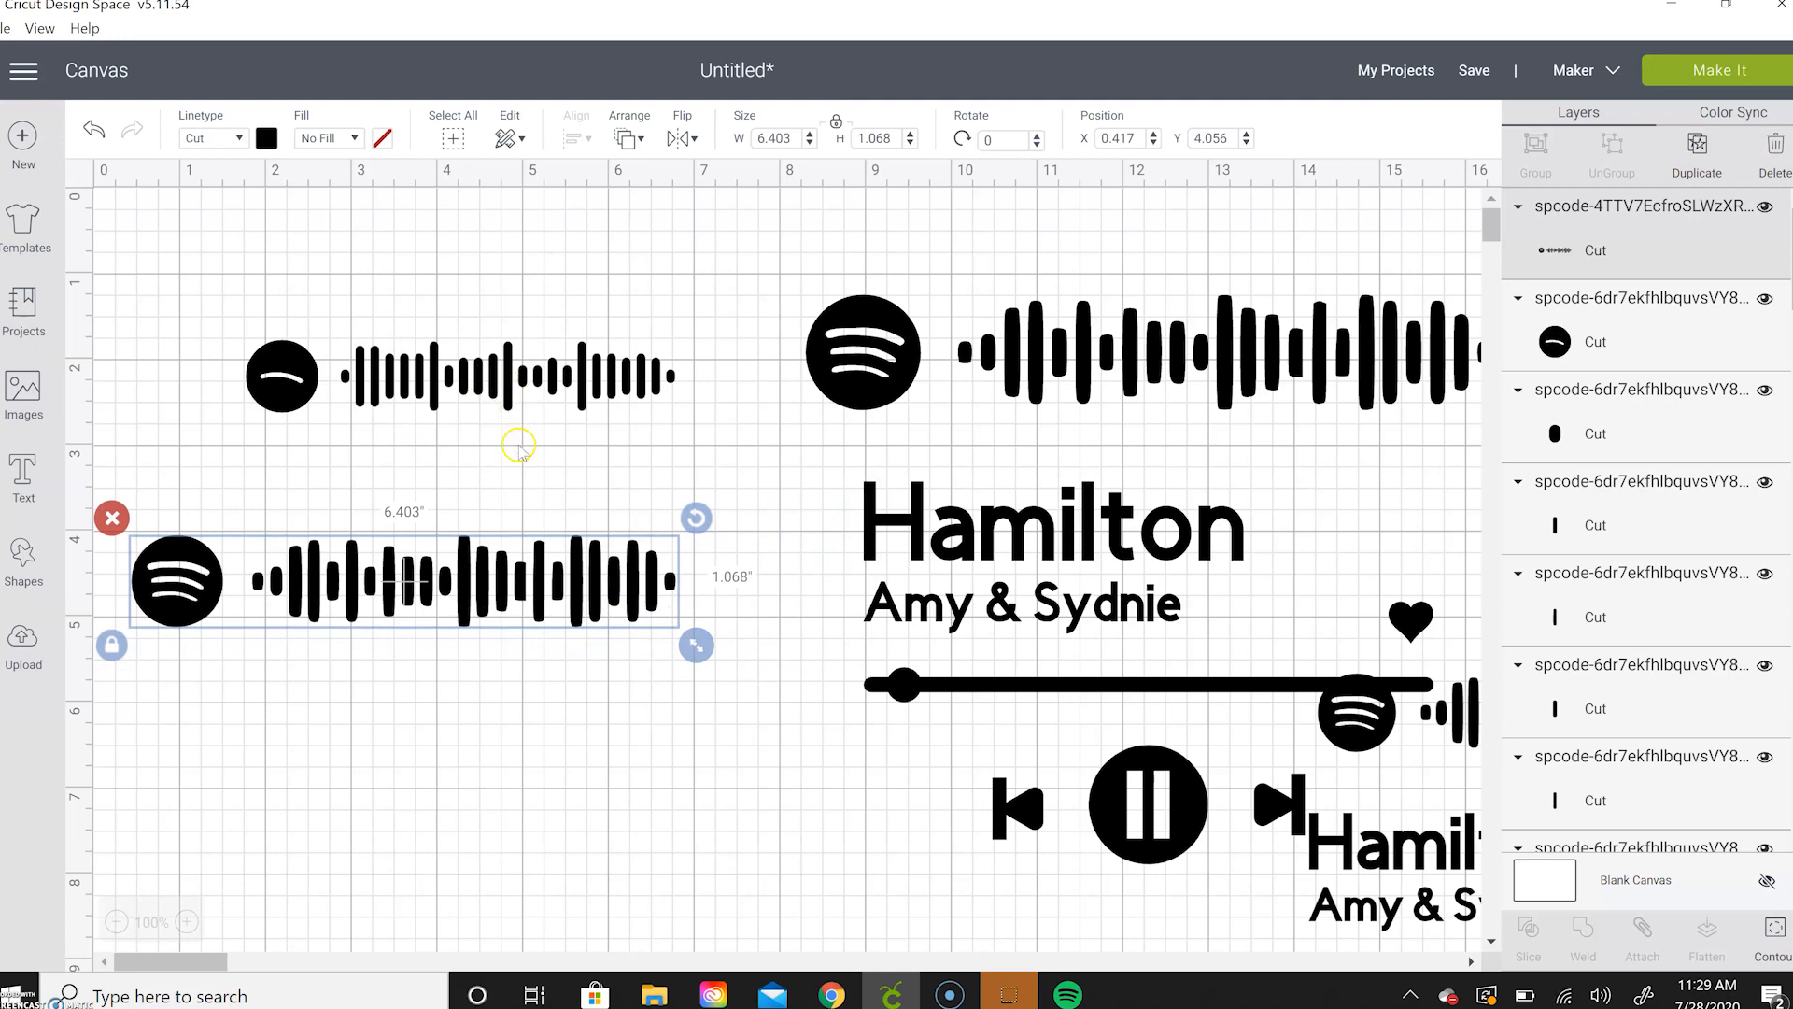
pyautogui.click(569, 376)
pyautogui.click(285, 375)
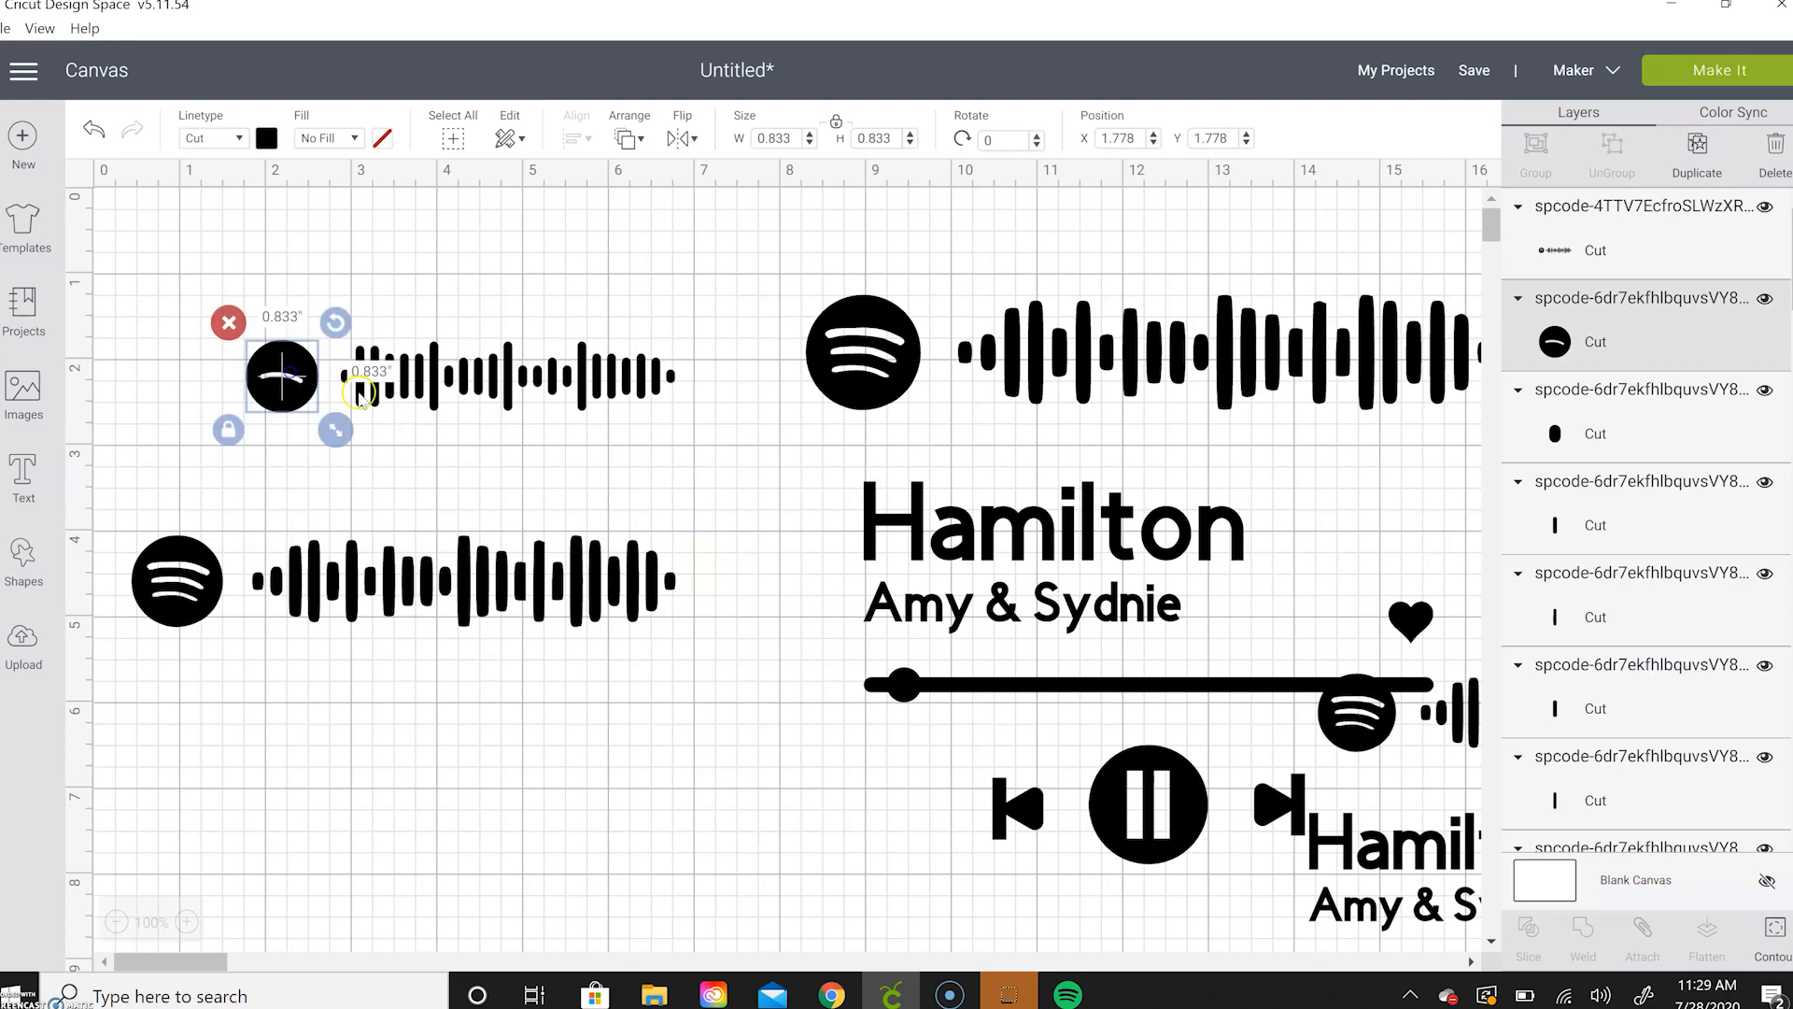
pyautogui.click(479, 304)
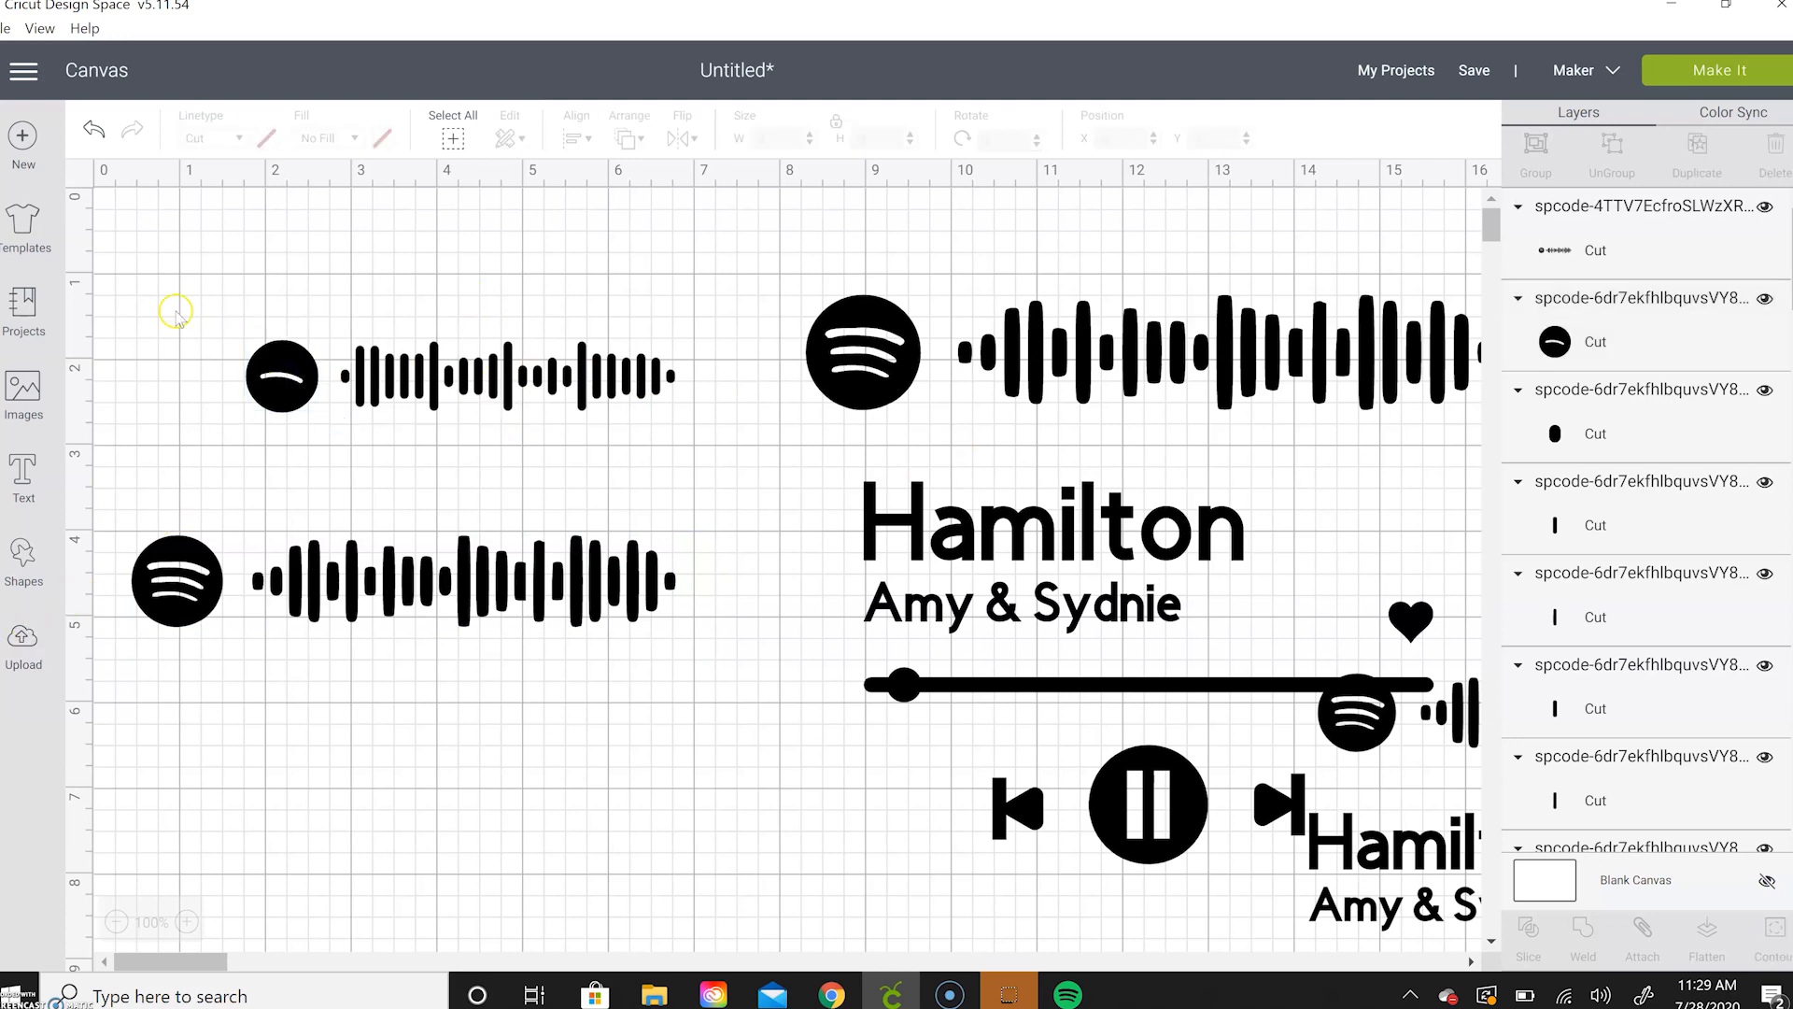
# - Insert the uploaded black-background code spcode-6dr7ekfhlbquvsVY8D7gyk and move it above the other codes on the canvas
pyautogui.click(21, 638)
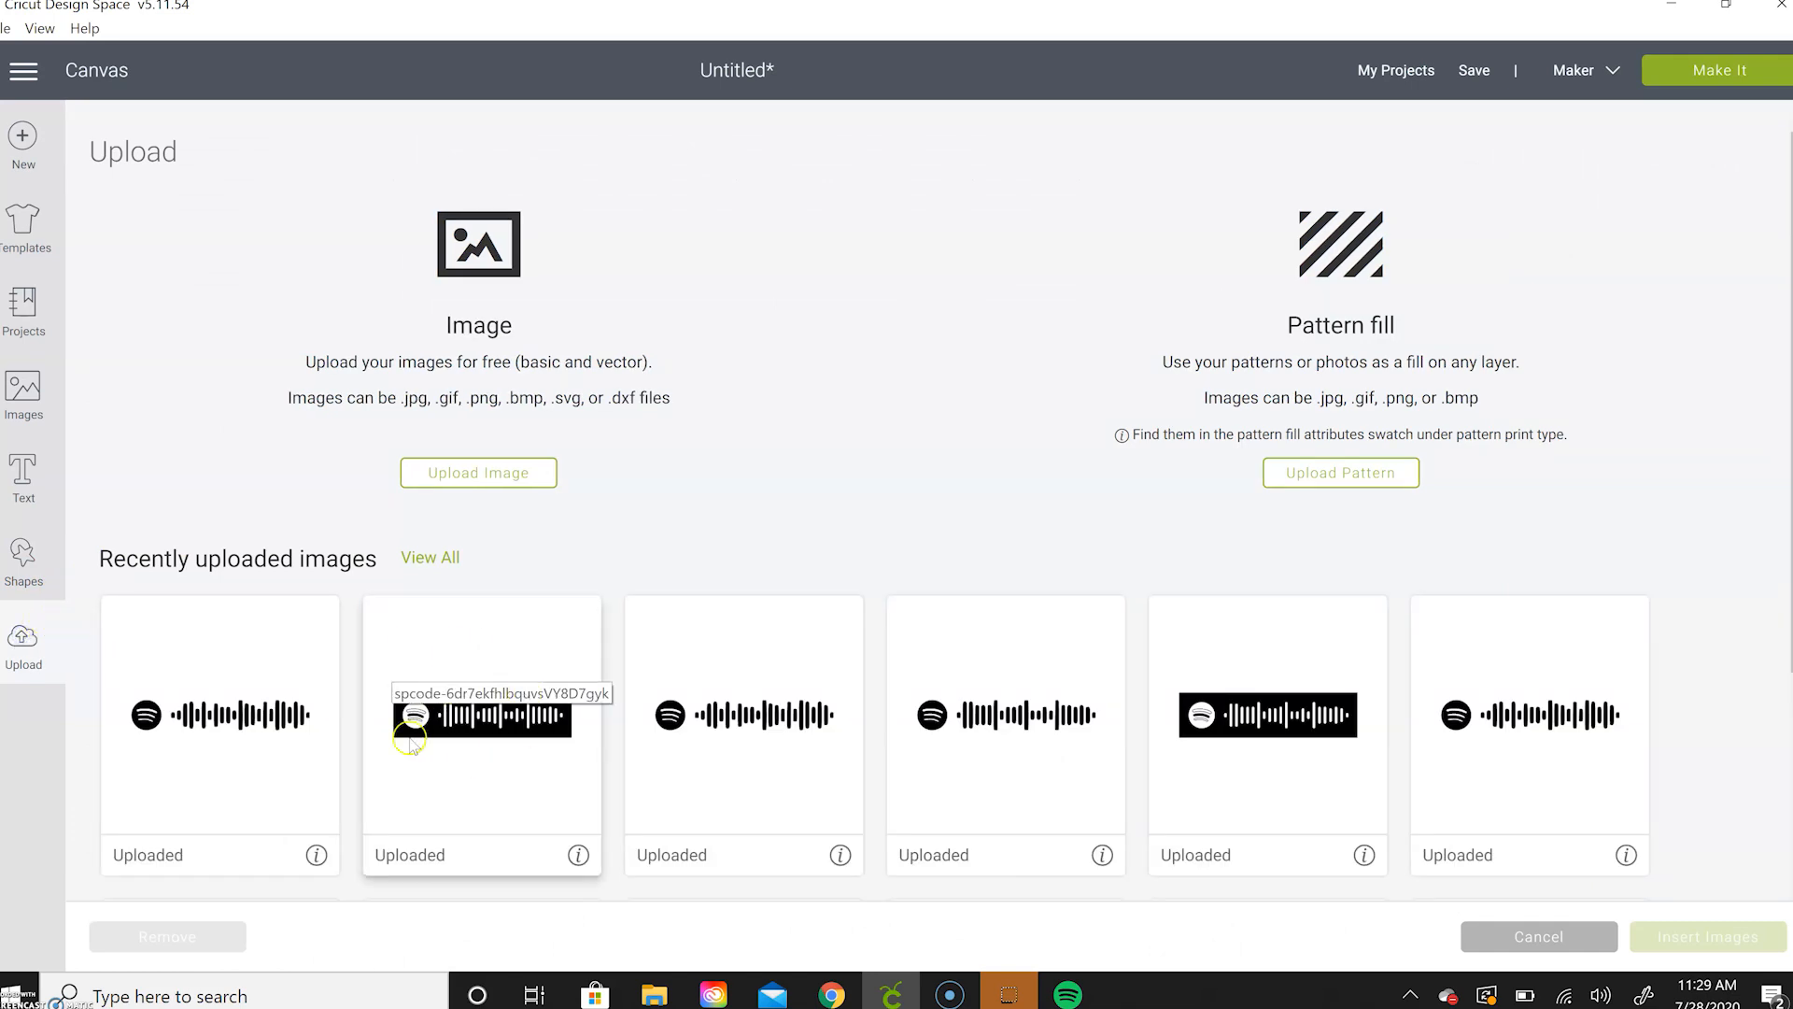
pyautogui.click(519, 656)
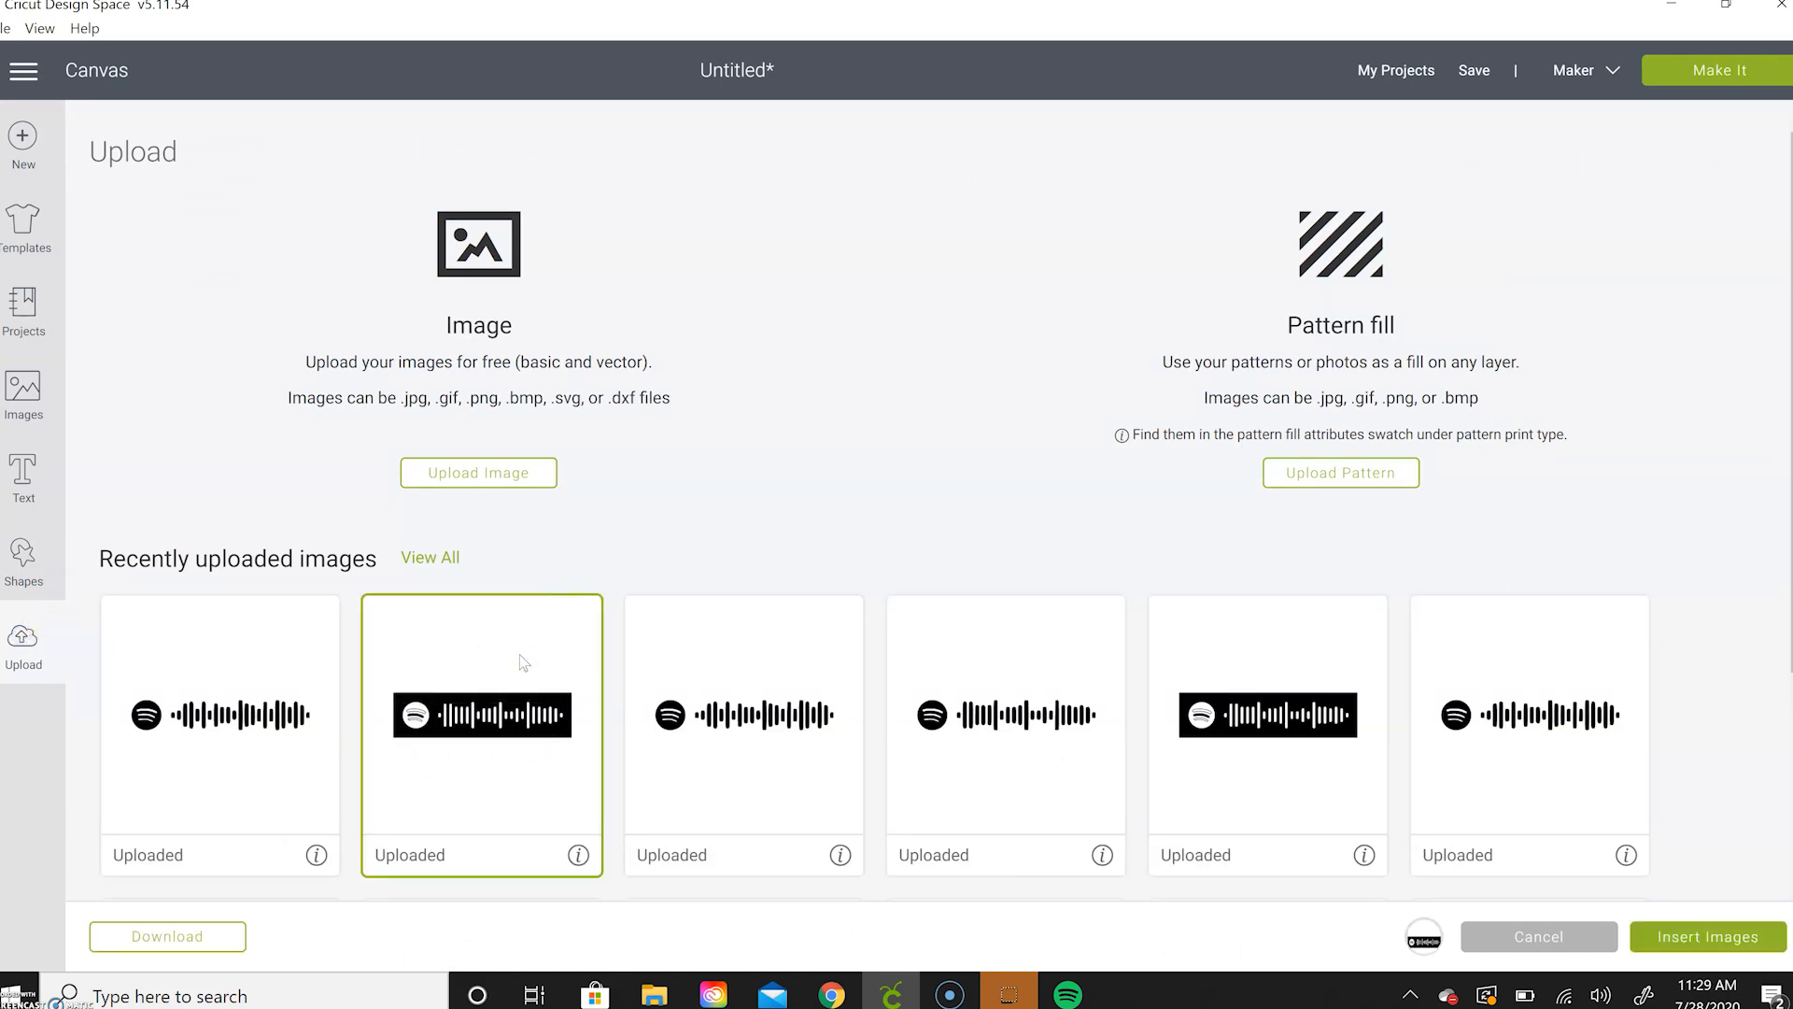
pyautogui.click(1724, 937)
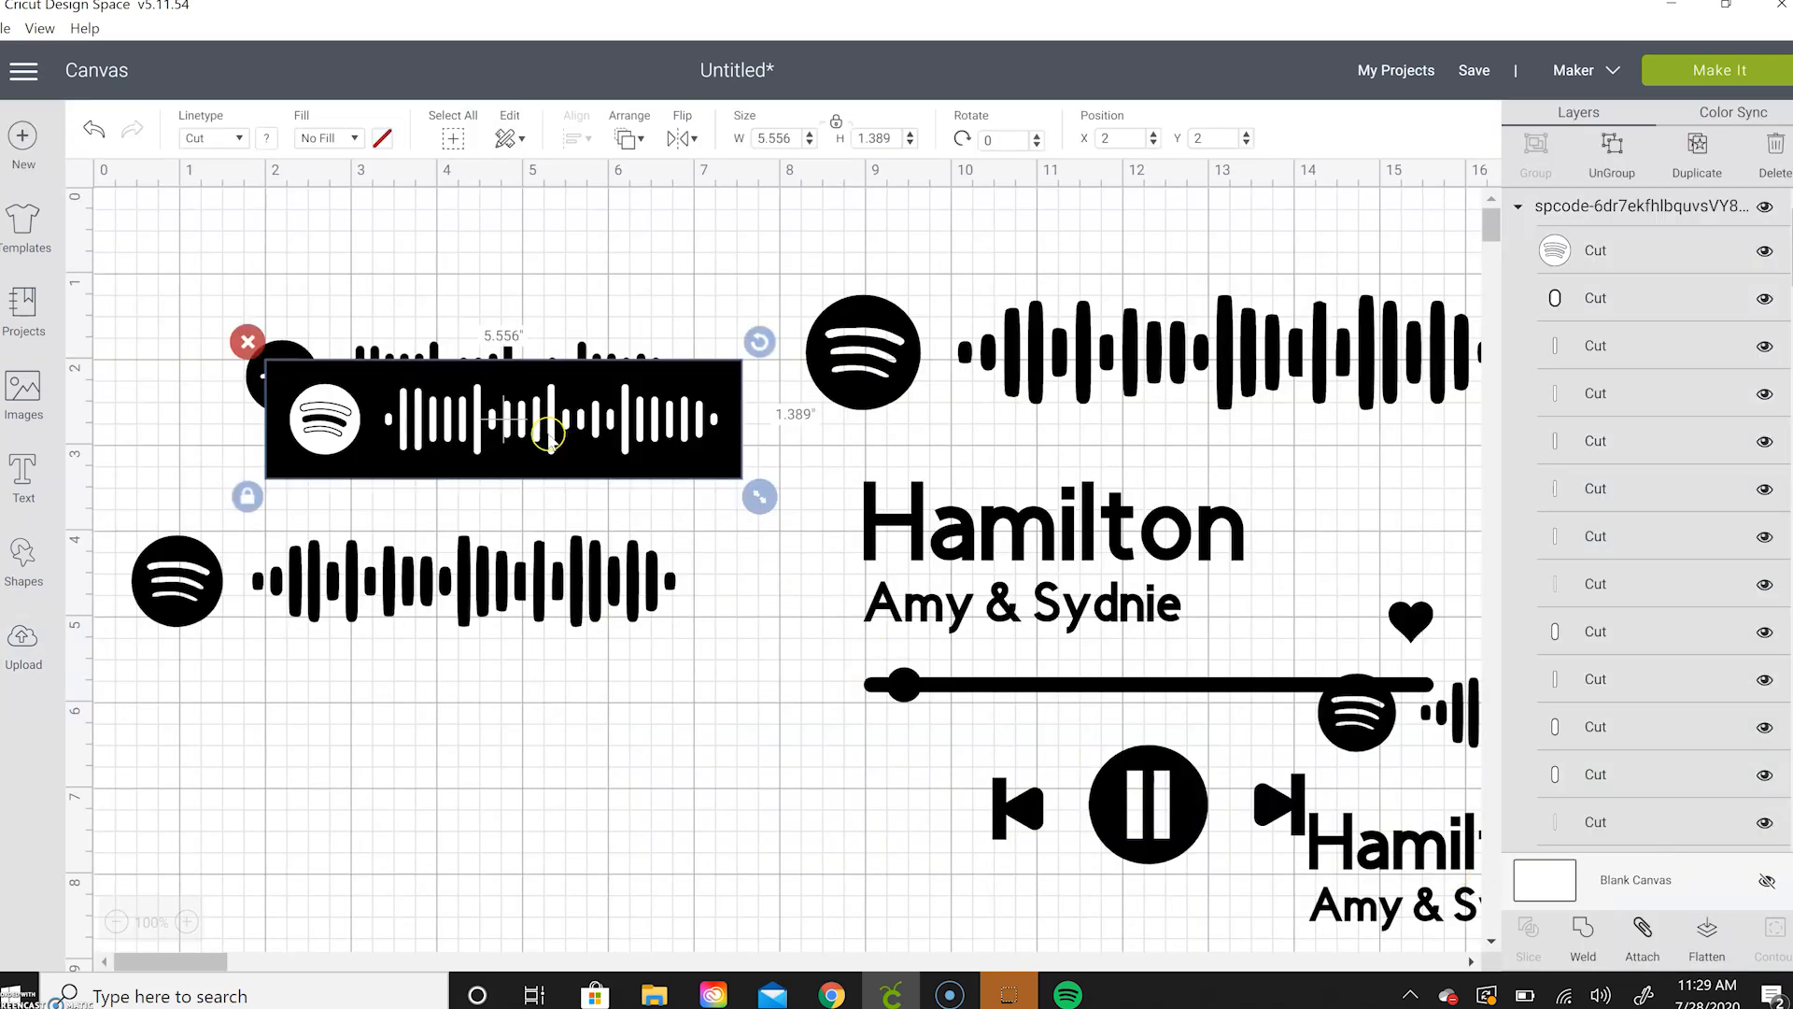
pyautogui.moveTo(546, 428); pyautogui.dragTo(531, 276)
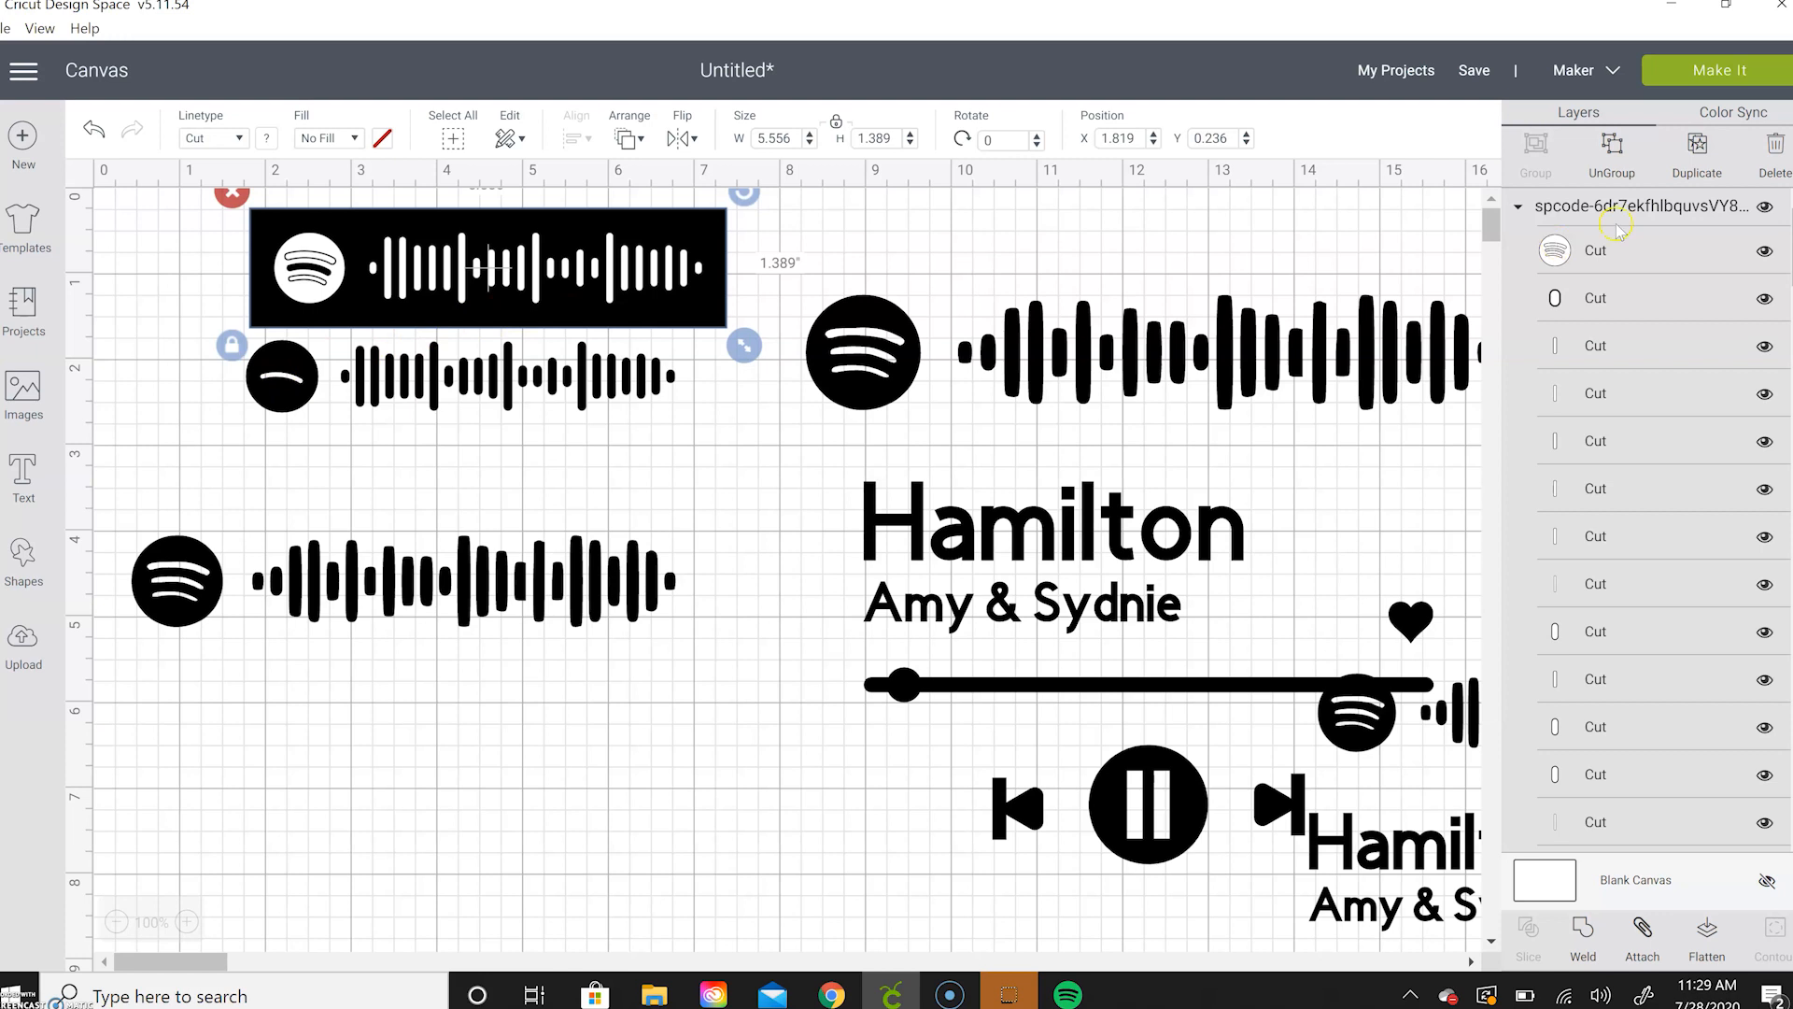
# - Ungroup the black-background code and delete its black rectangle
pyautogui.click(1613, 159)
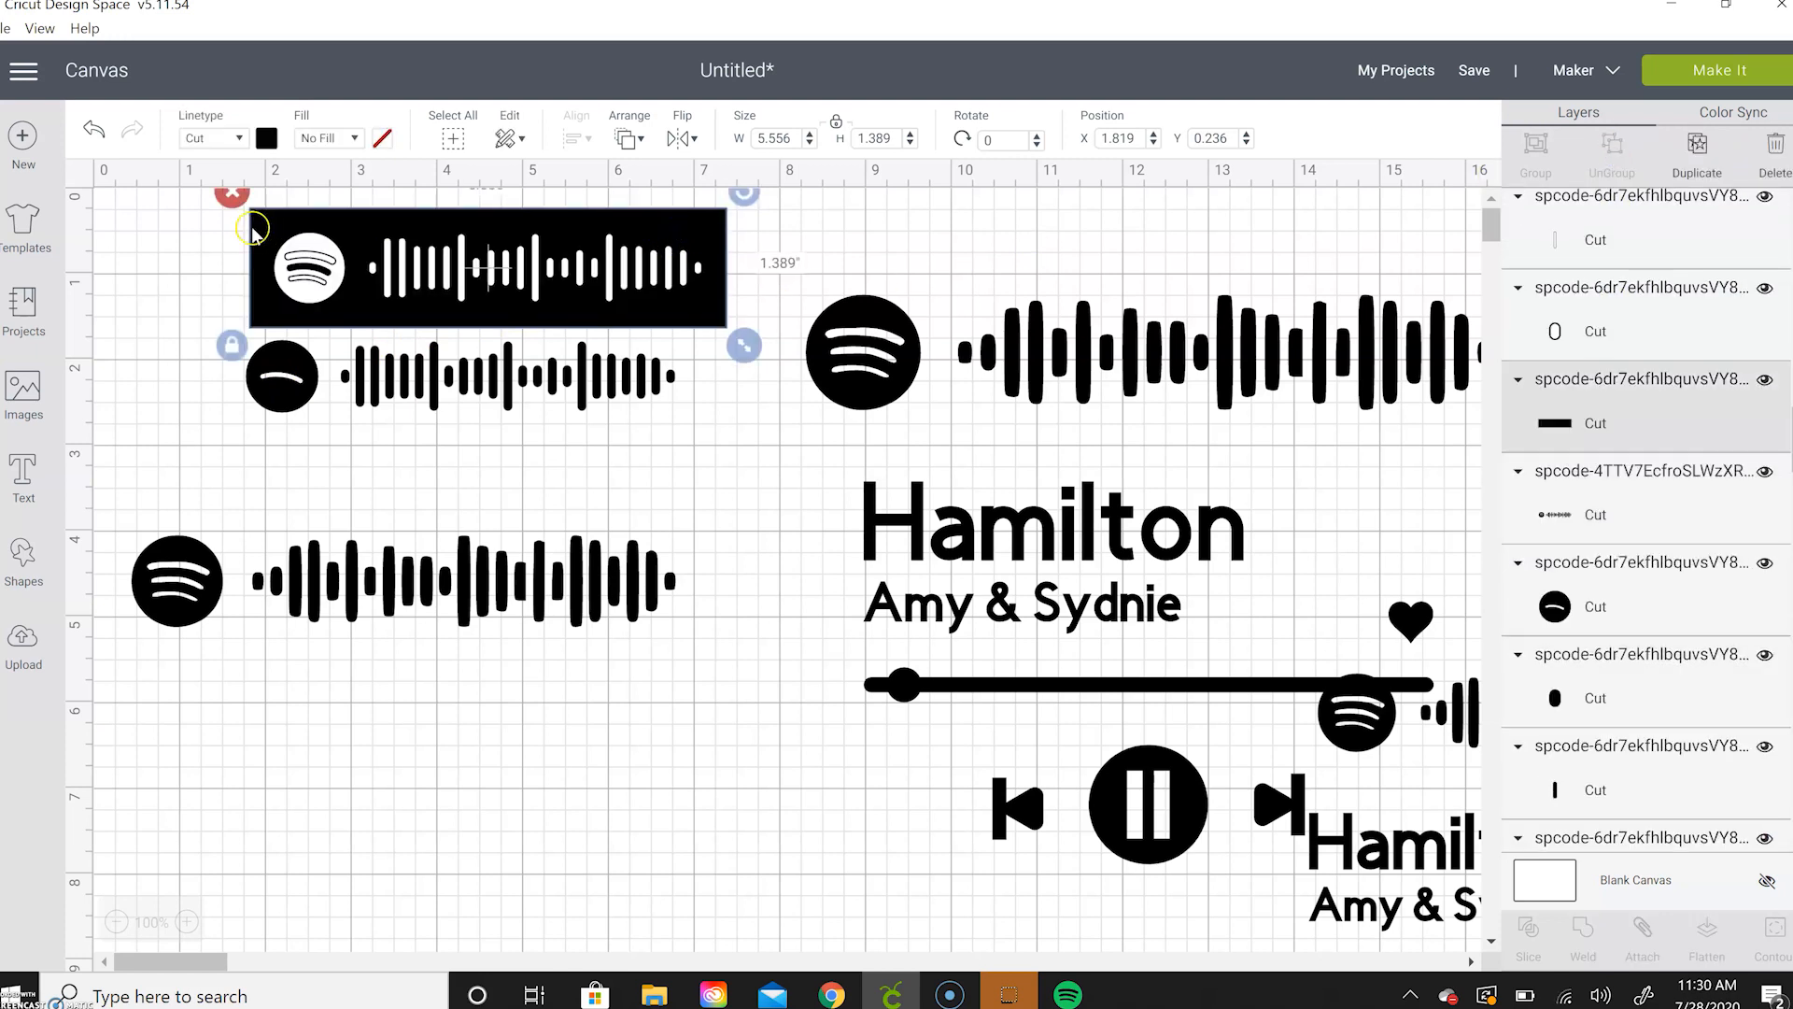
pyautogui.click(1670, 644)
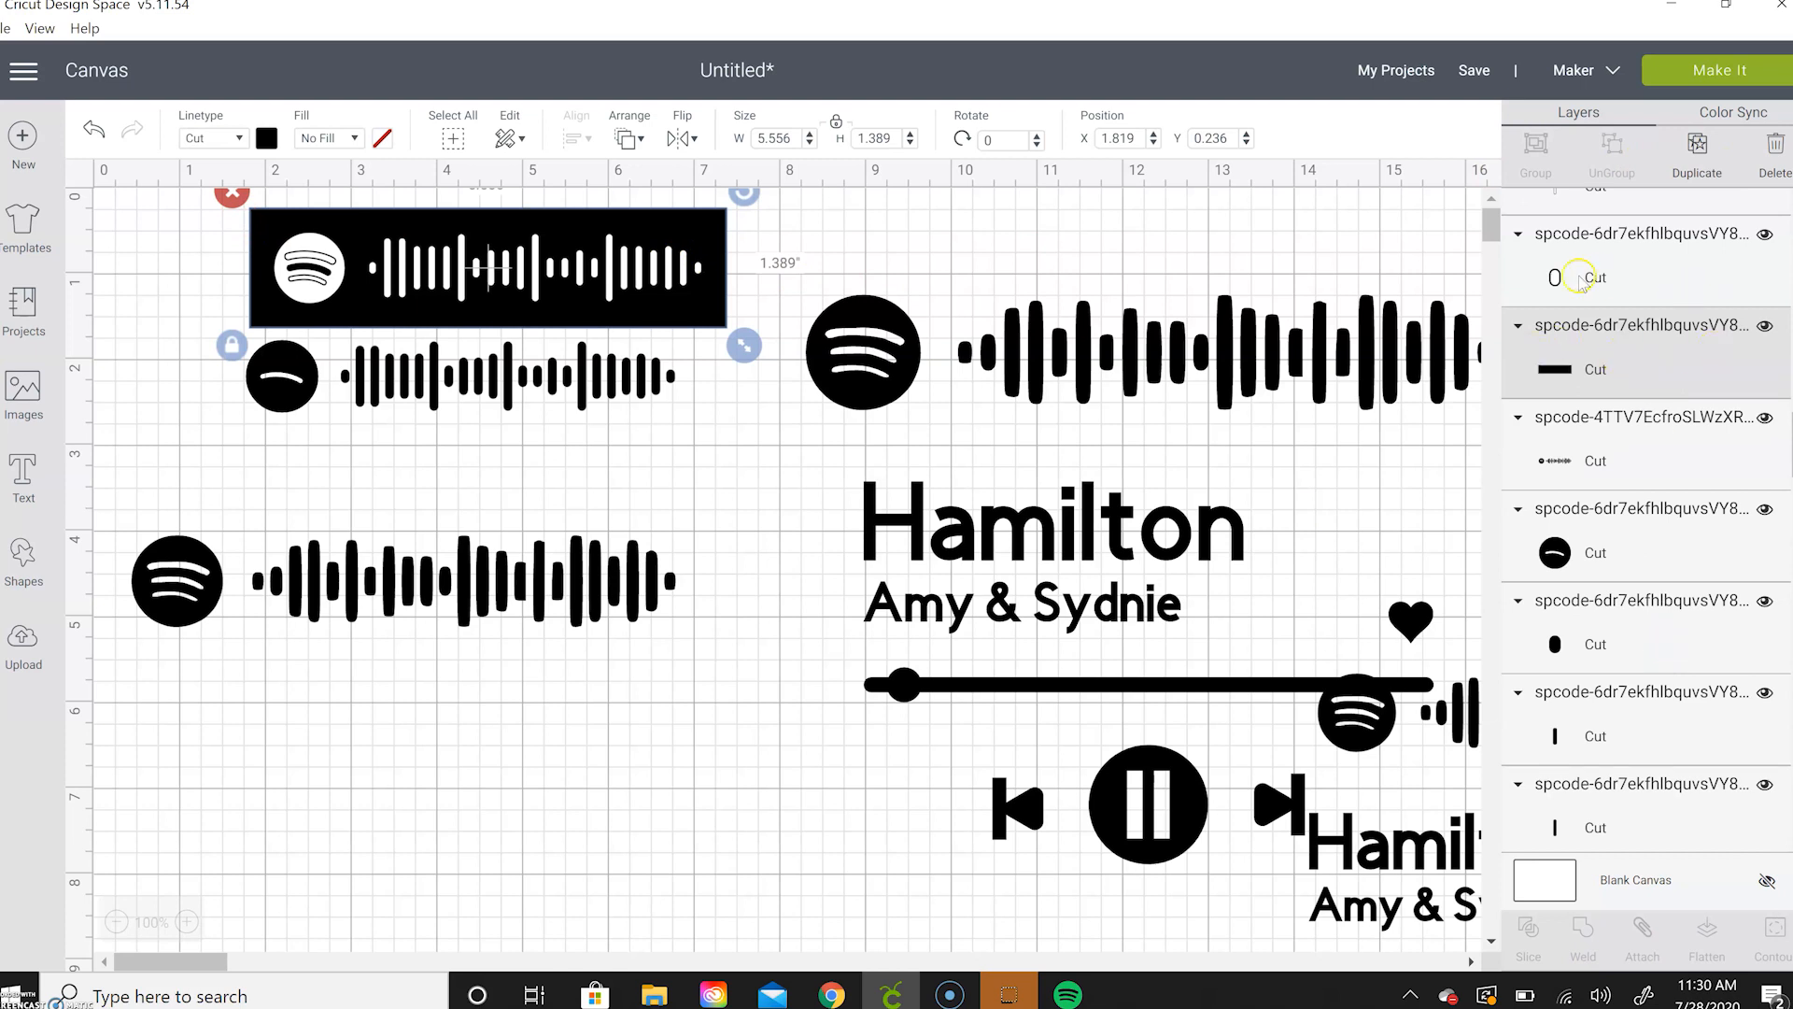
pyautogui.click(232, 195)
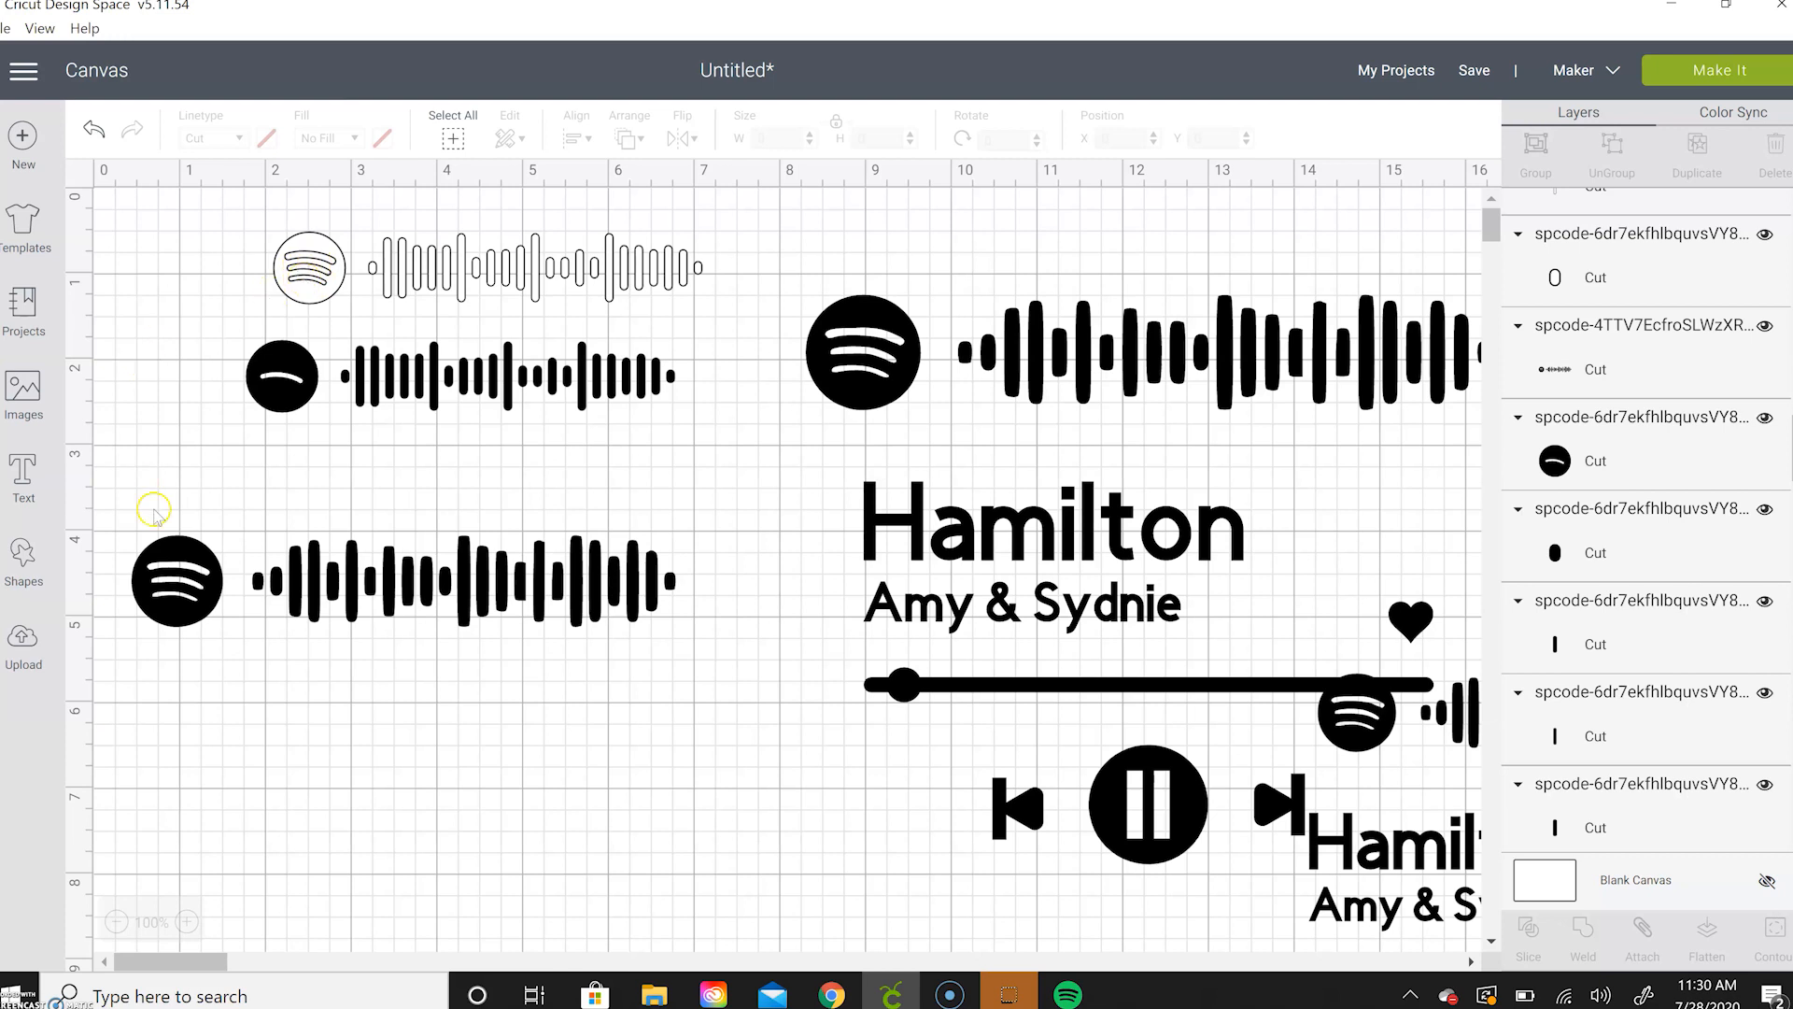
# - Delete the outlined code and the smaller black code above the large Spotify code
pyautogui.click(192, 586)
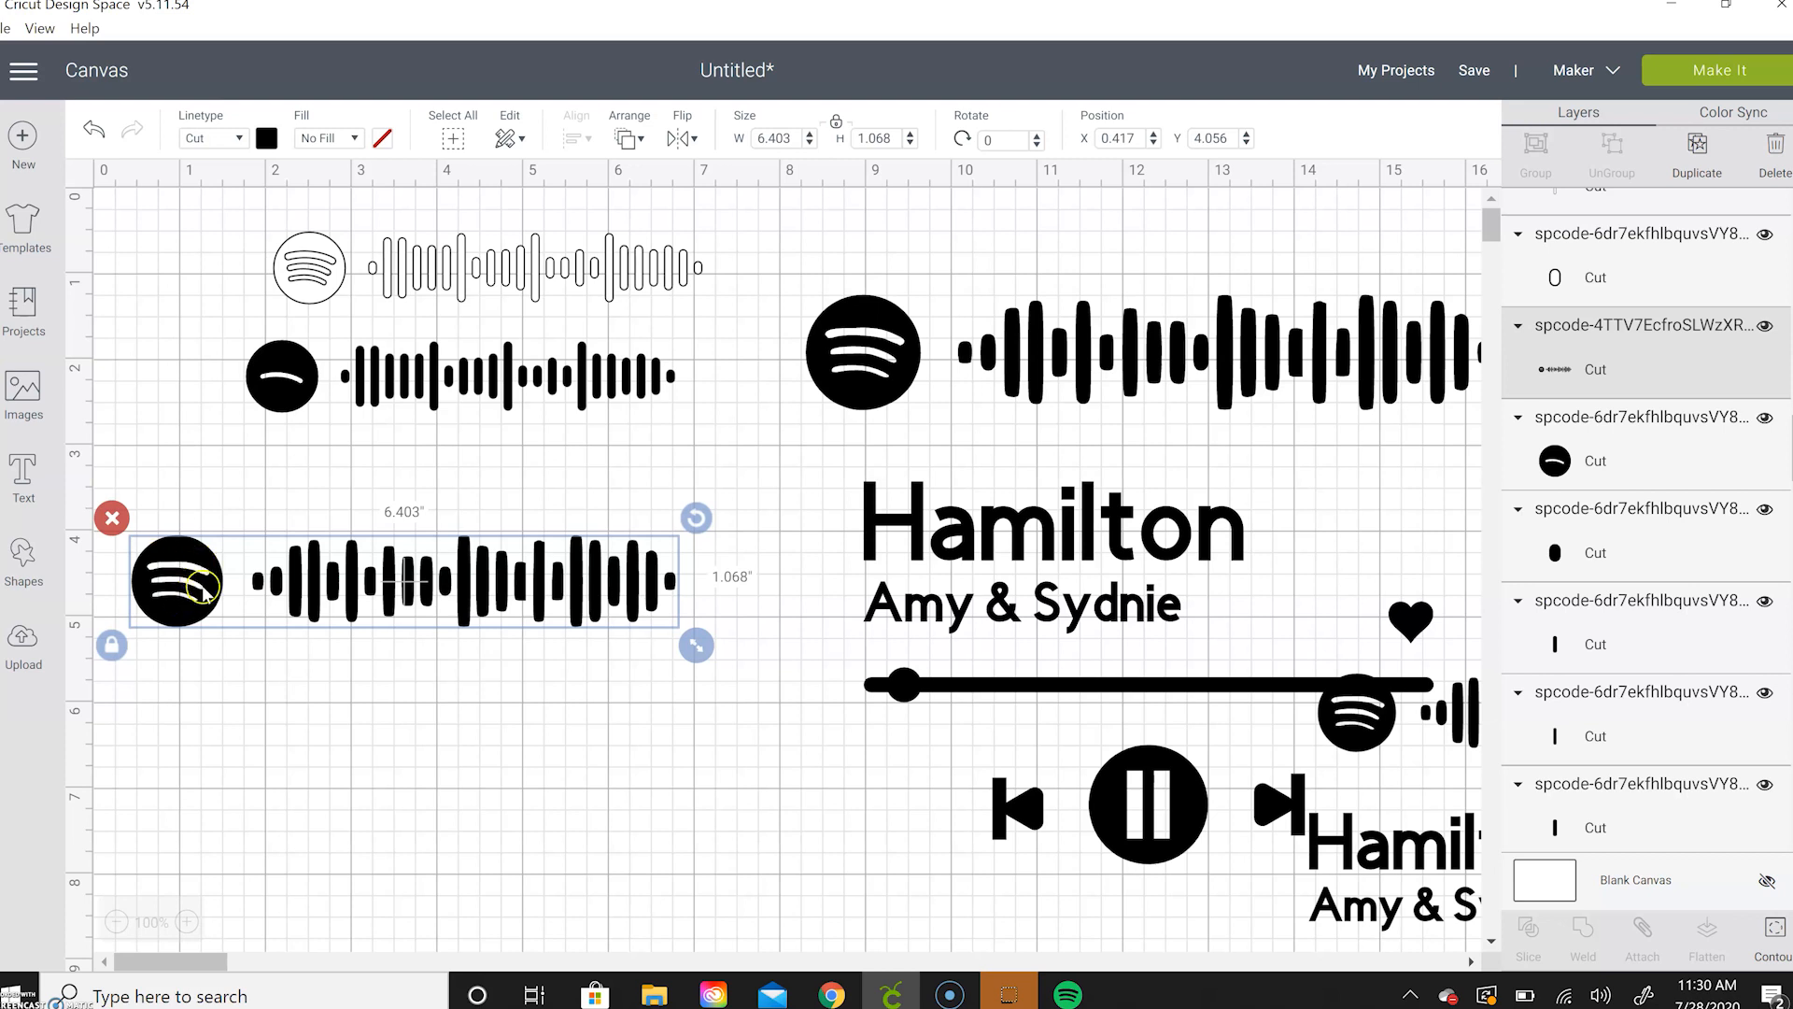
pyautogui.click(202, 420)
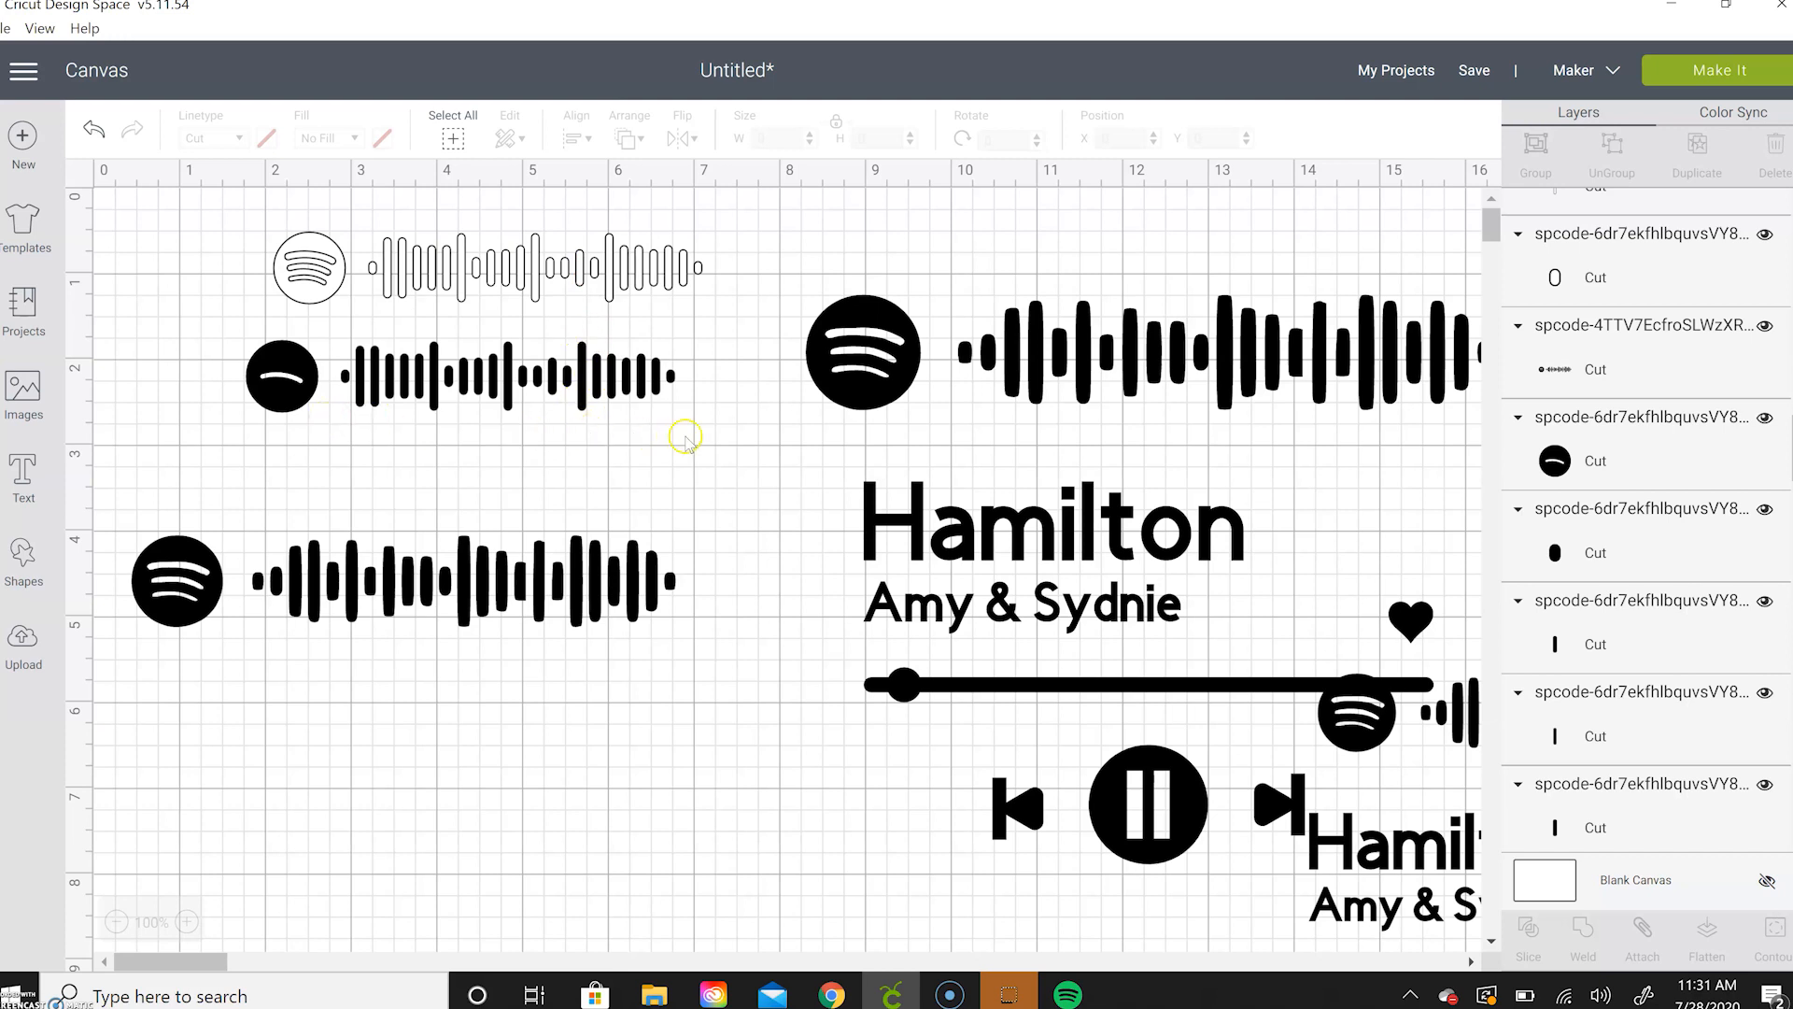
pyautogui.moveTo(715, 428); pyautogui.dragTo(224, 199)
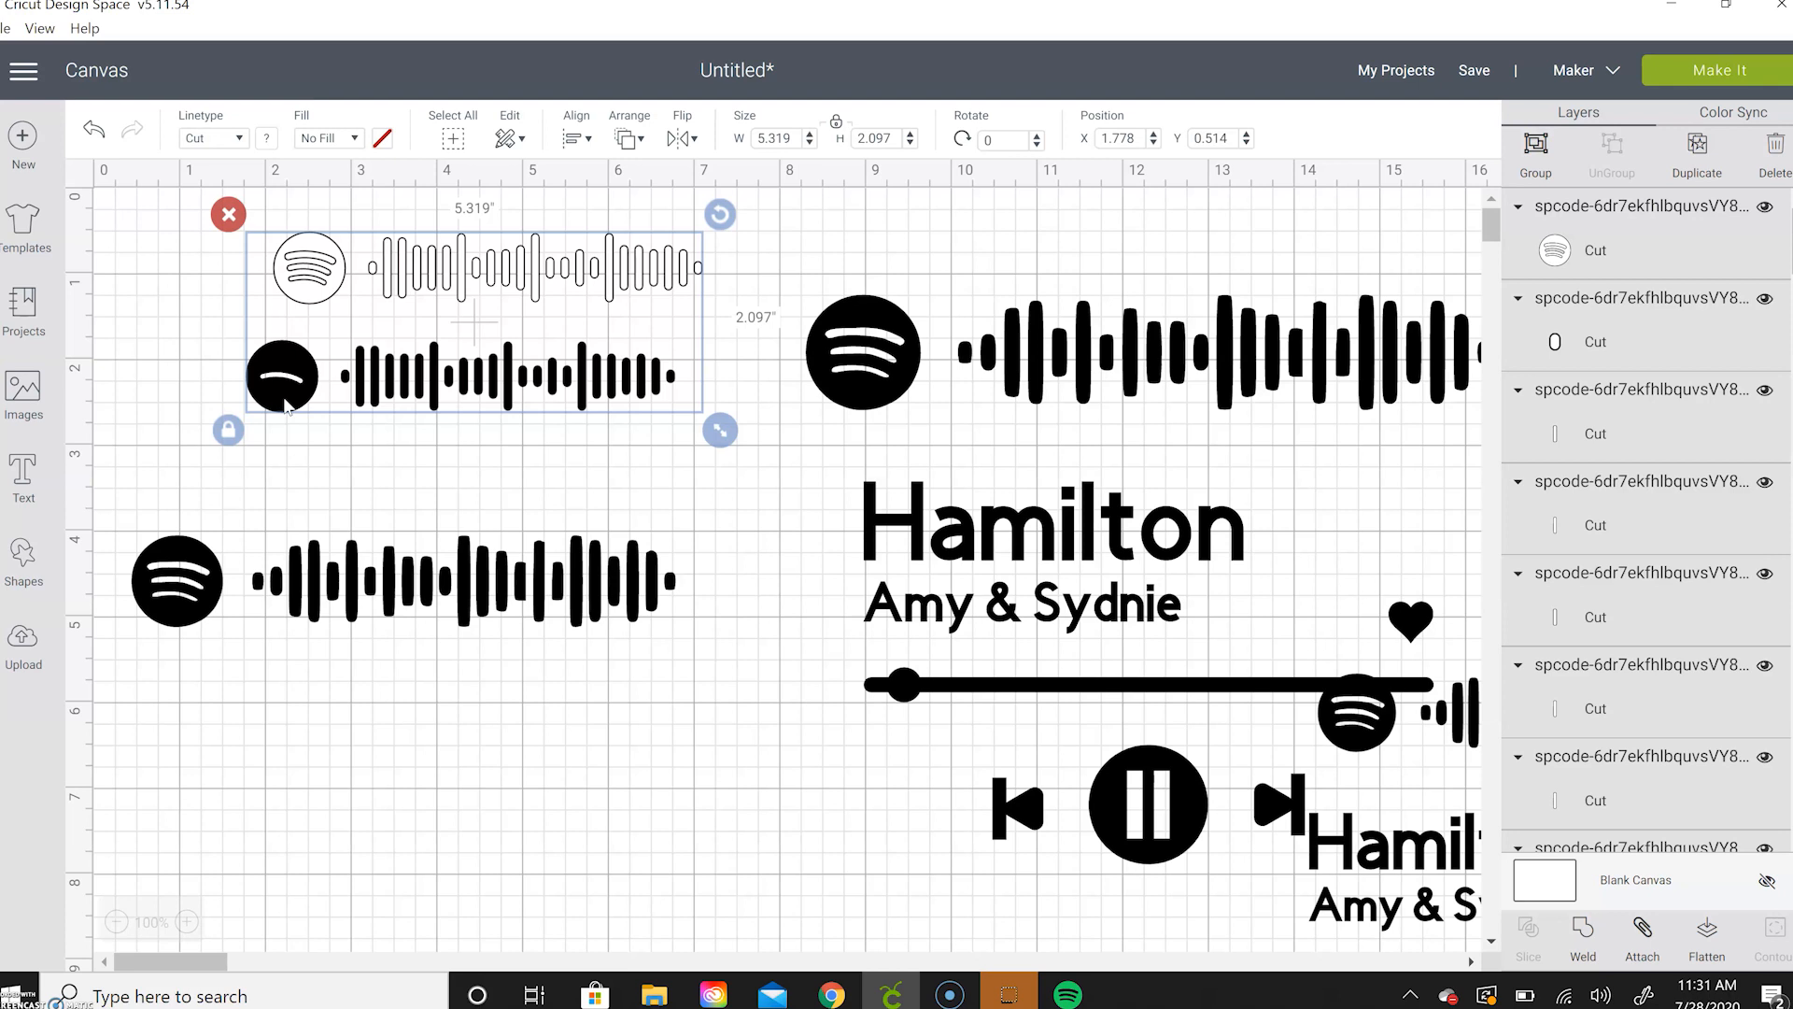
pyautogui.click(228, 215)
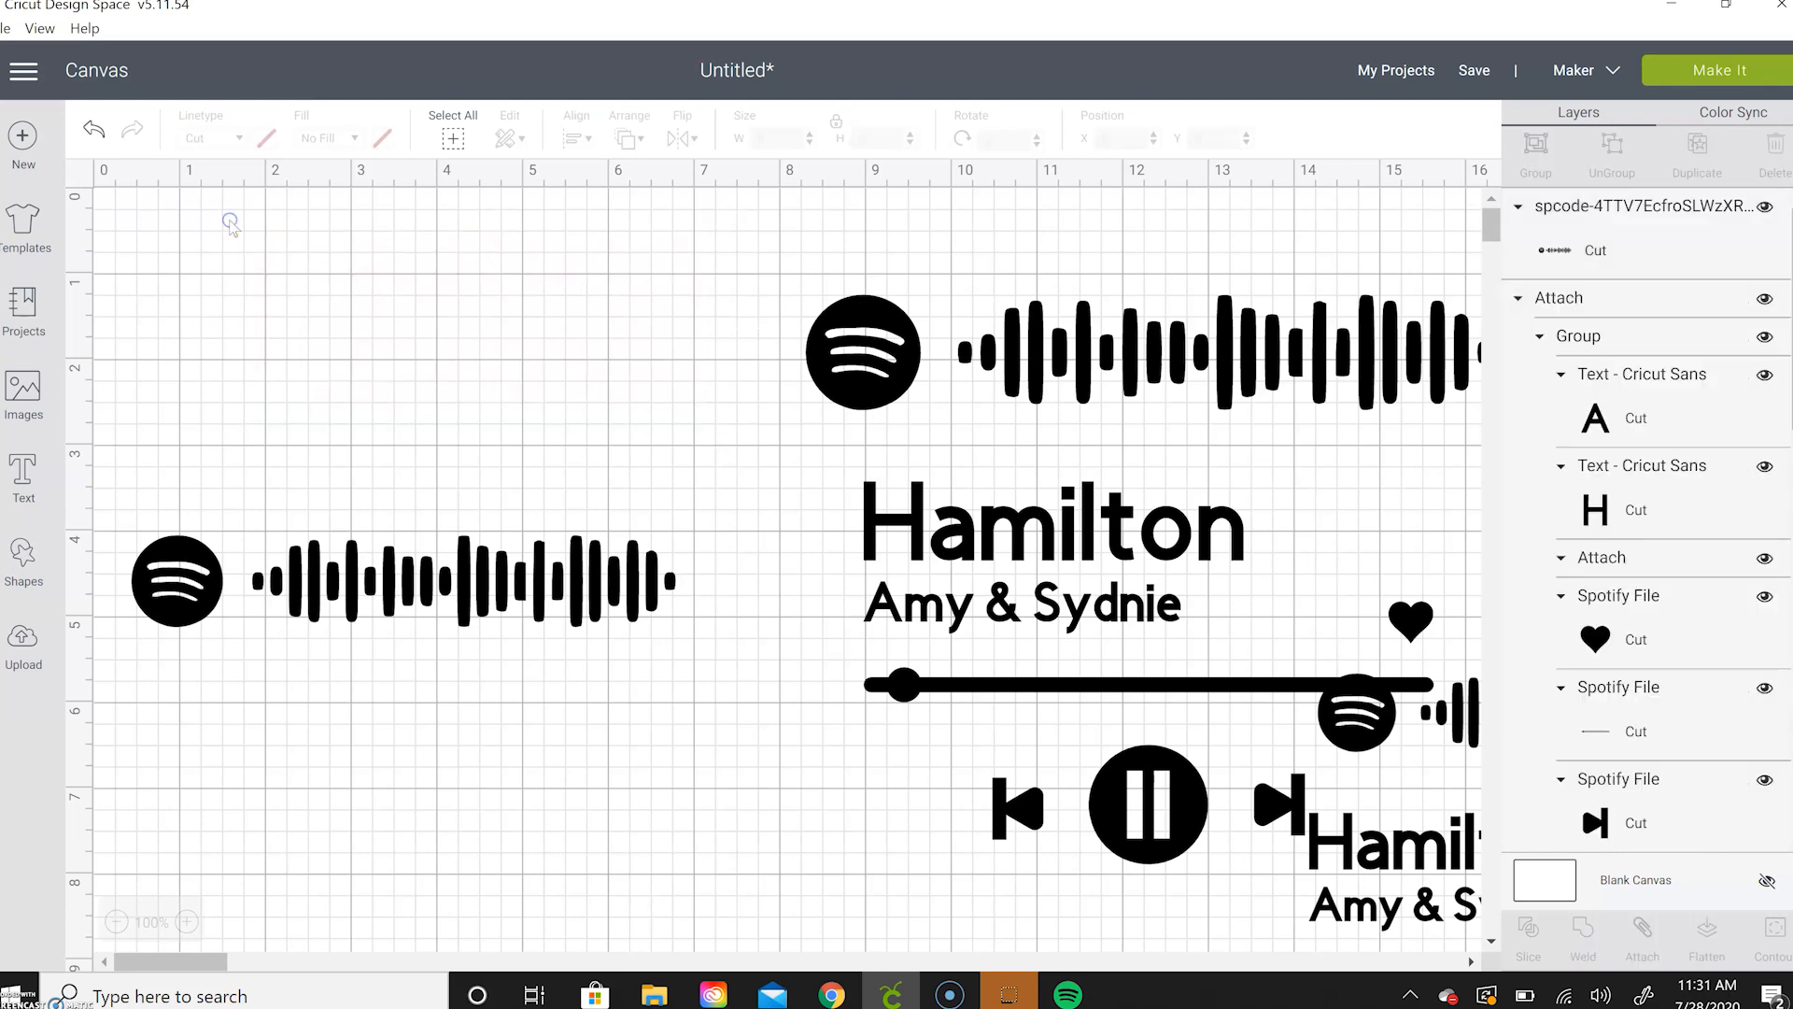
# - Move the remaining Spotify code up near the canvas top and shift the finished Hamilton design further away to X about 9.9
pyautogui.moveTo(126, 492); pyautogui.dragTo(653, 654)
pyautogui.moveTo(535, 609); pyautogui.dragTo(554, 366)
pyautogui.click(492, 573)
pyautogui.moveTo(995, 537); pyautogui.dragTo(1140, 533)
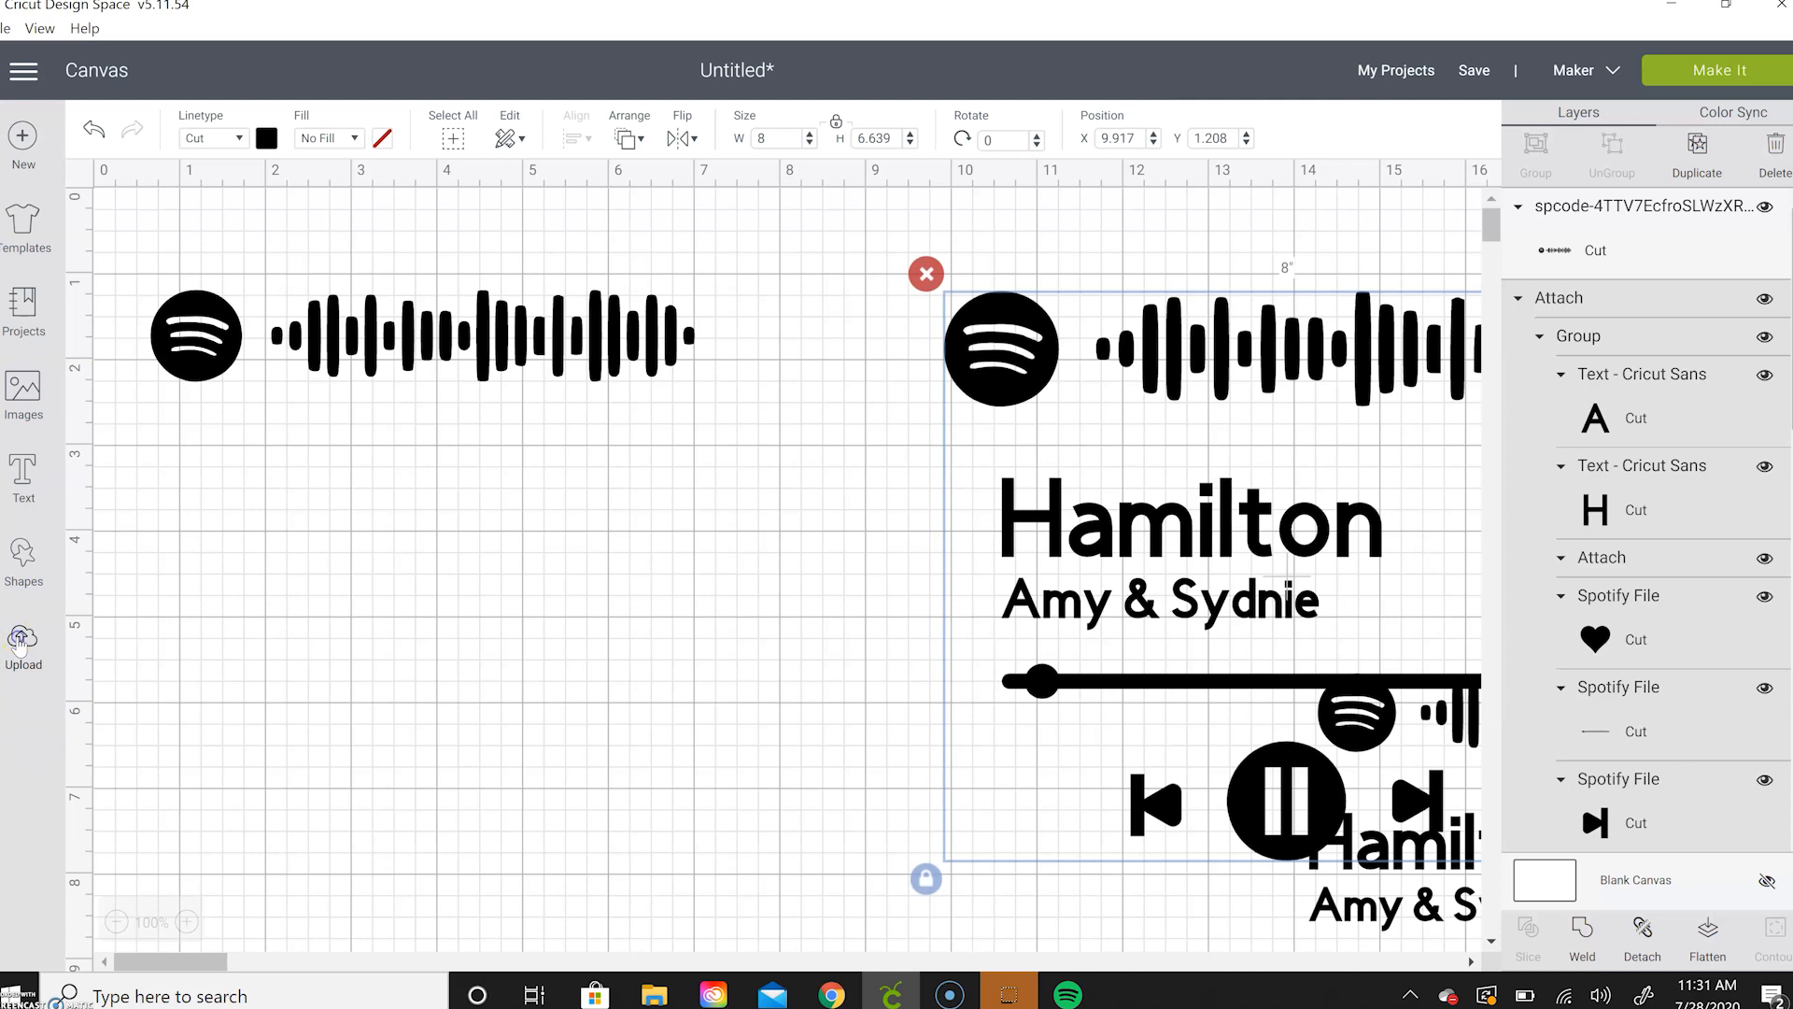
# - Insert the uploaded music player controls image and place it directly below the Spotify code
pyautogui.click(19, 642)
pyautogui.scroll(-3, 565, 662)
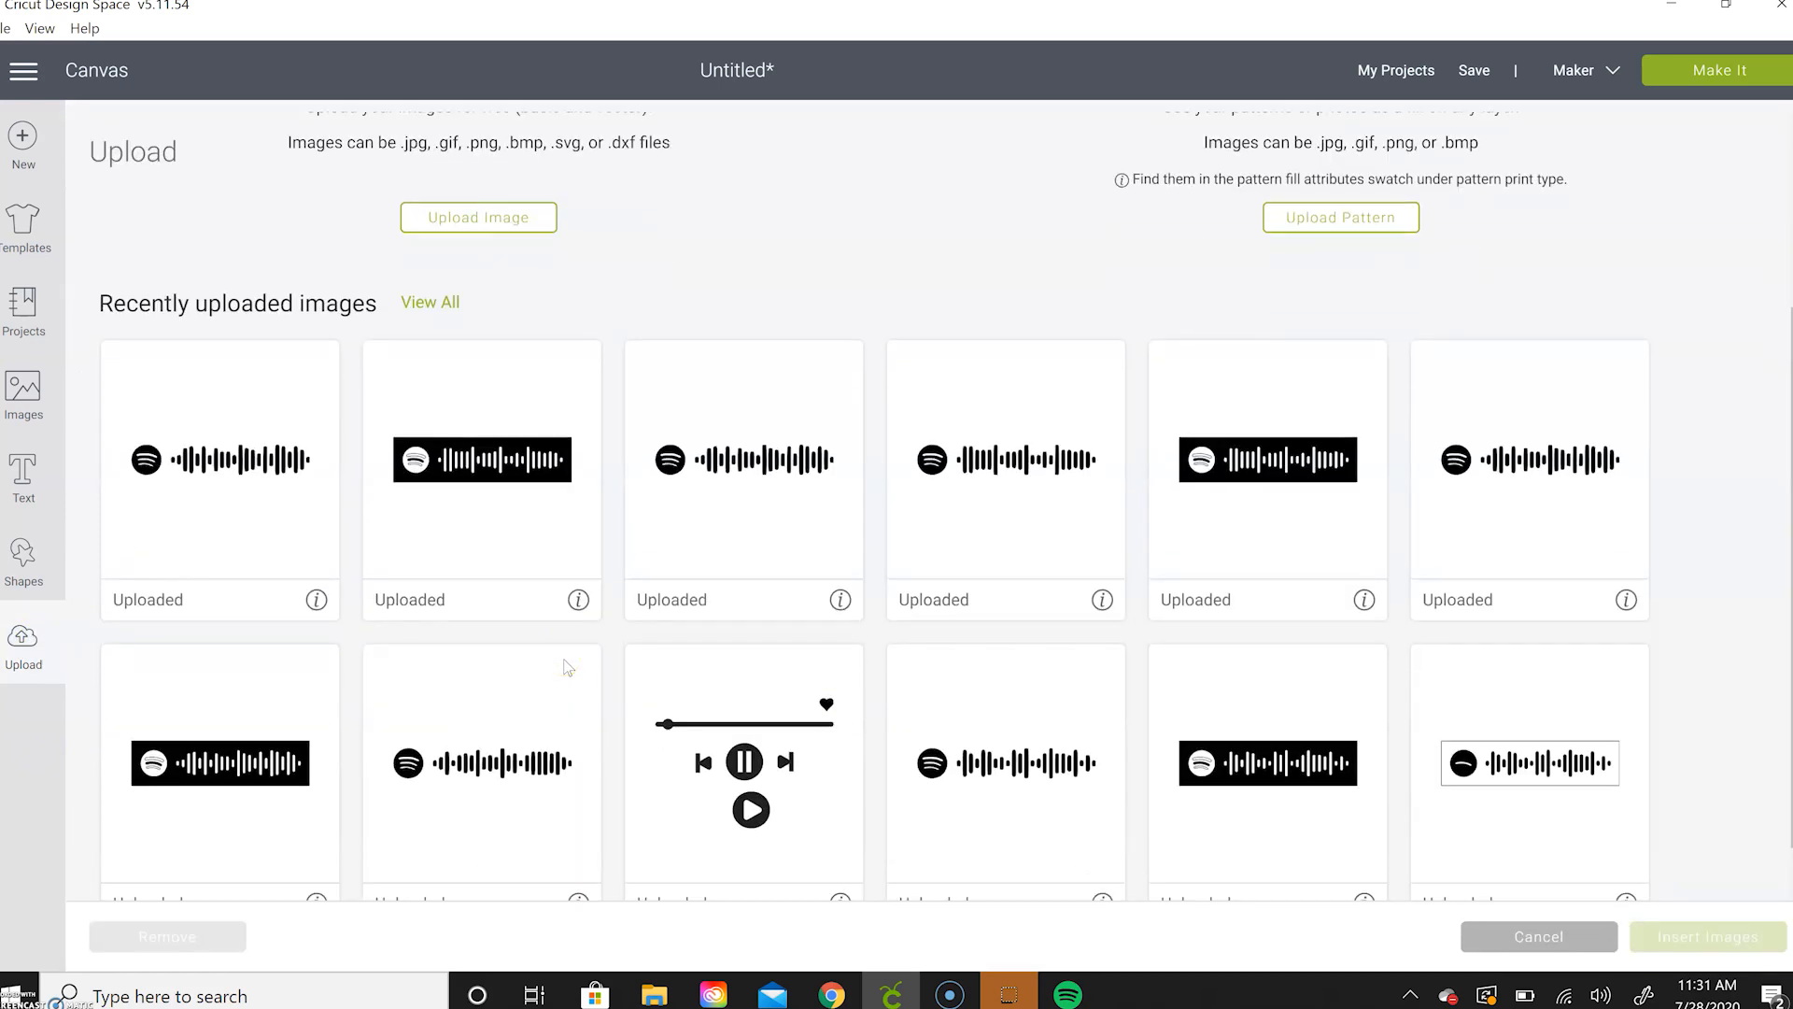
pyautogui.click(759, 701)
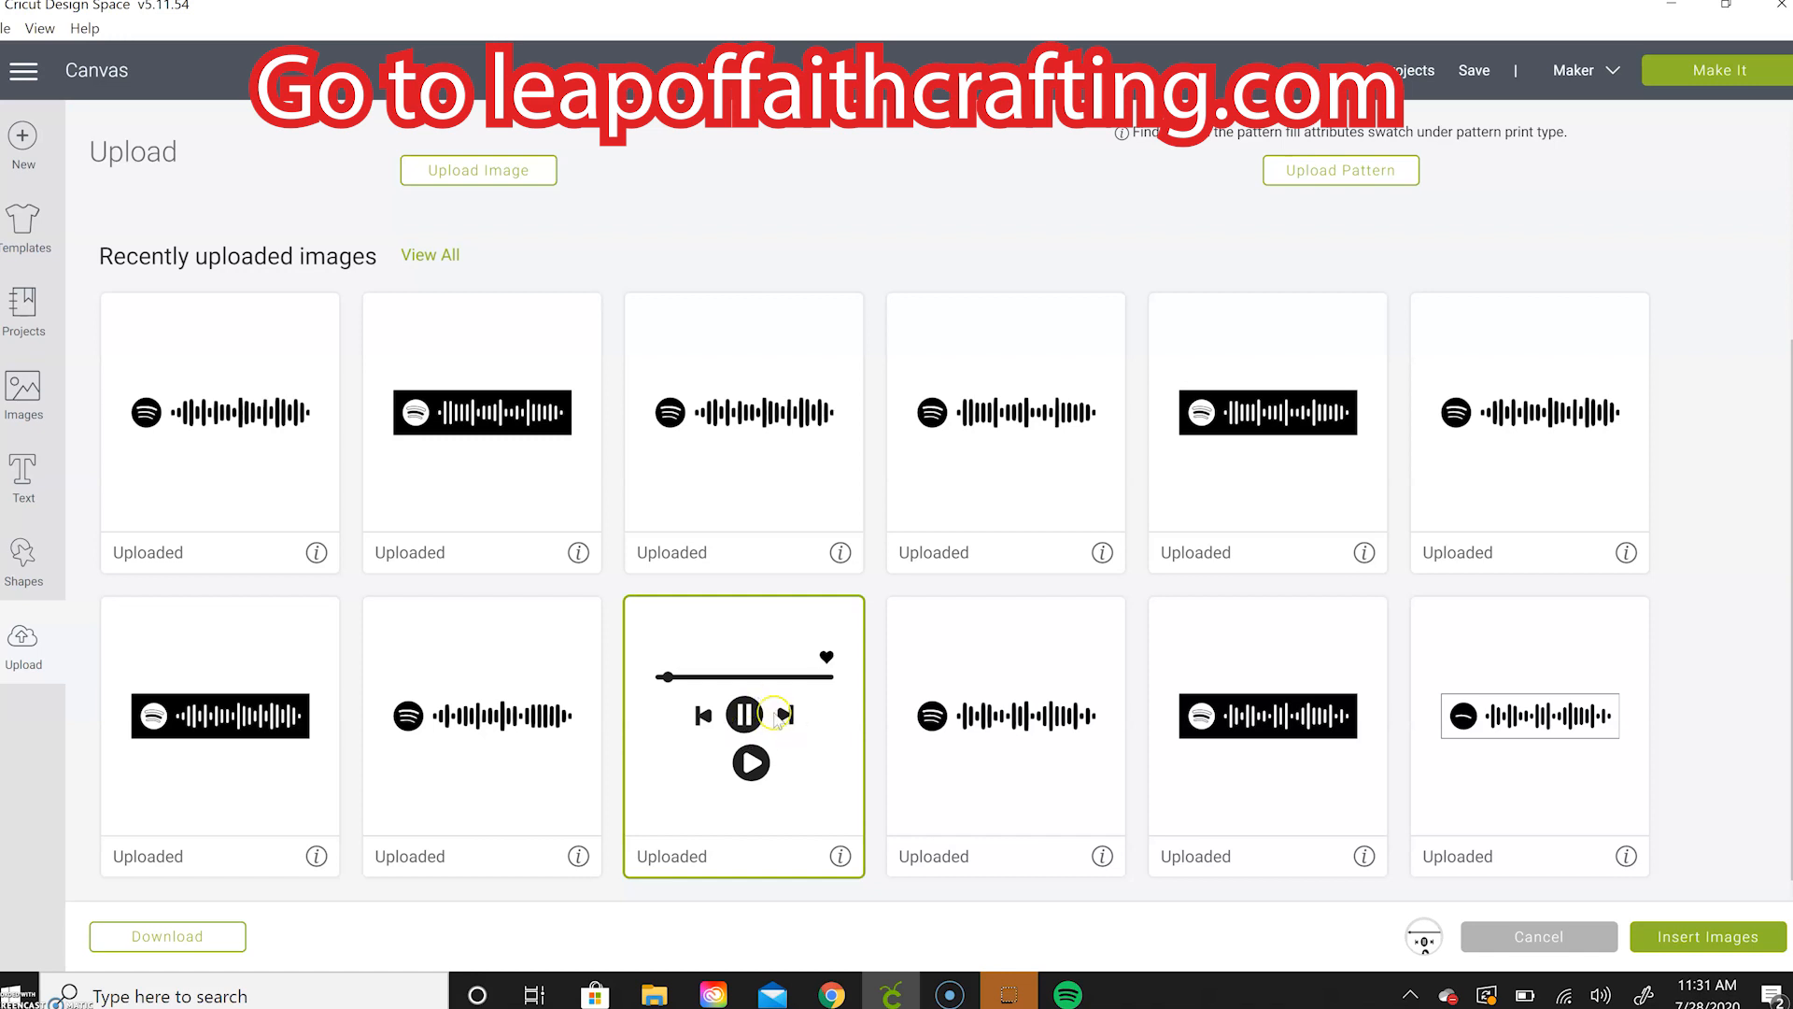
pyautogui.click(1702, 937)
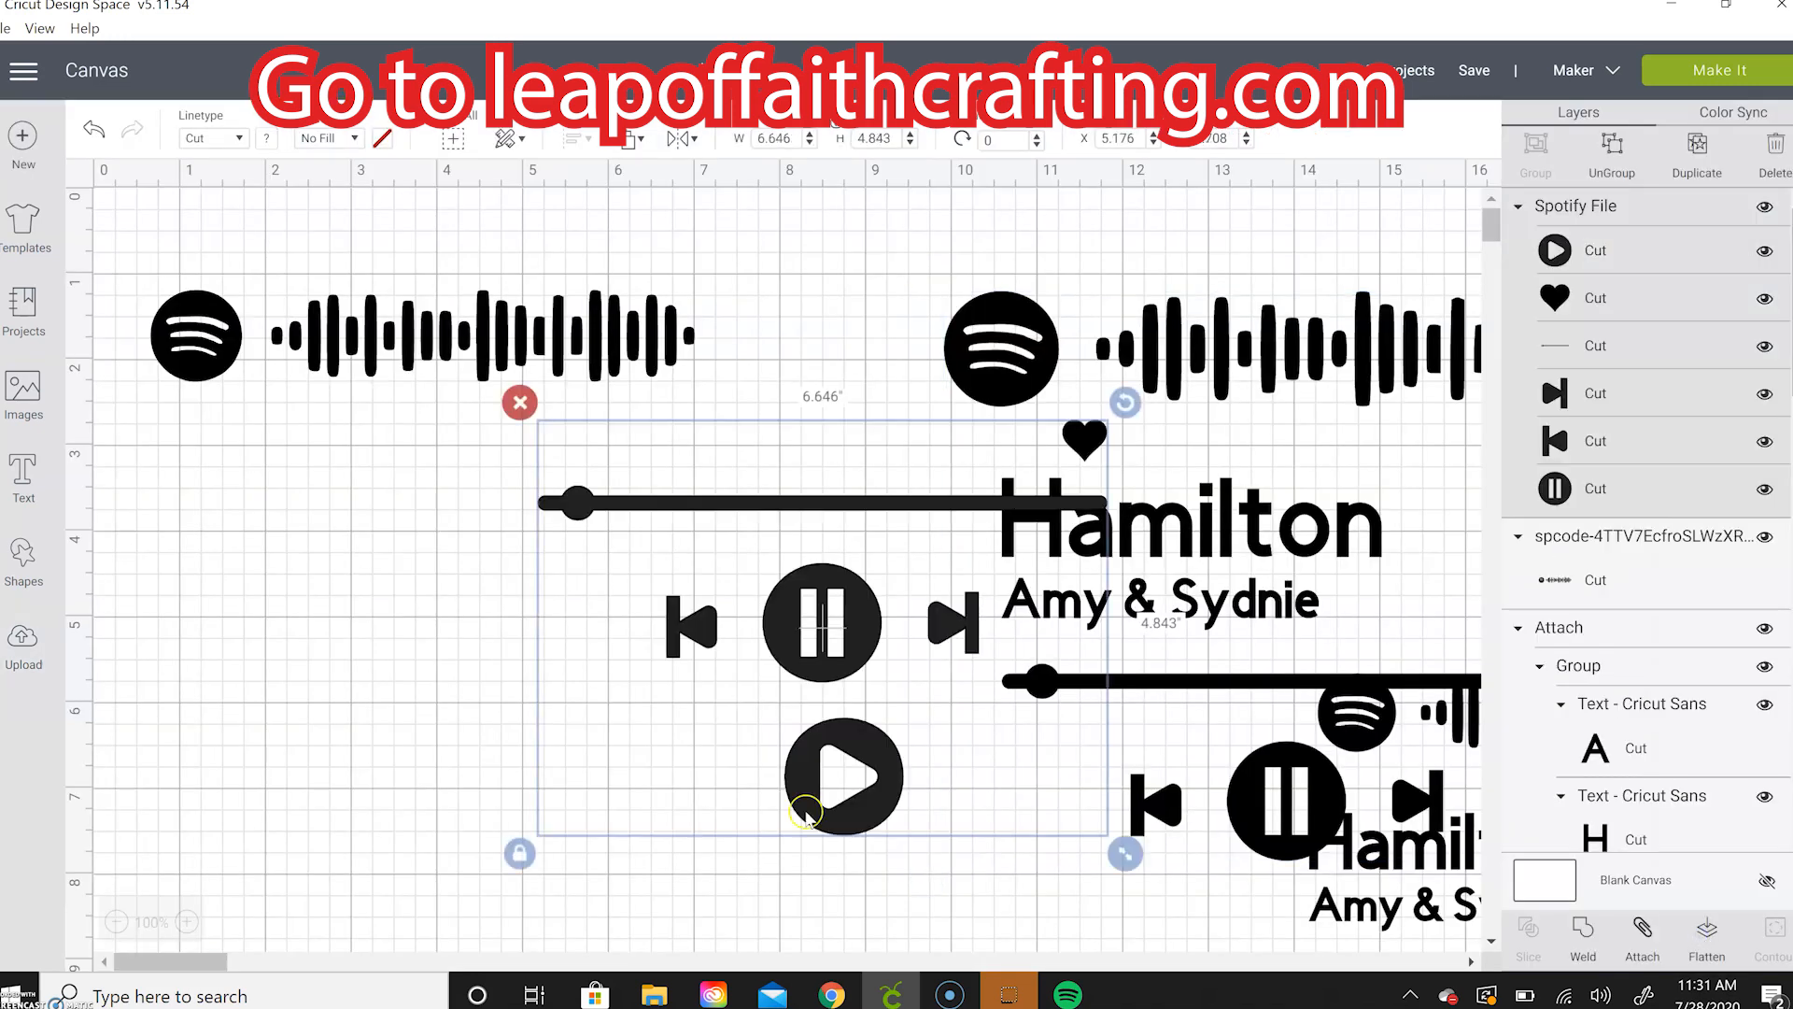
pyautogui.moveTo(540, 625); pyautogui.dragTo(438, 644)
pyautogui.moveTo(747, 836); pyautogui.dragTo(438, 803)
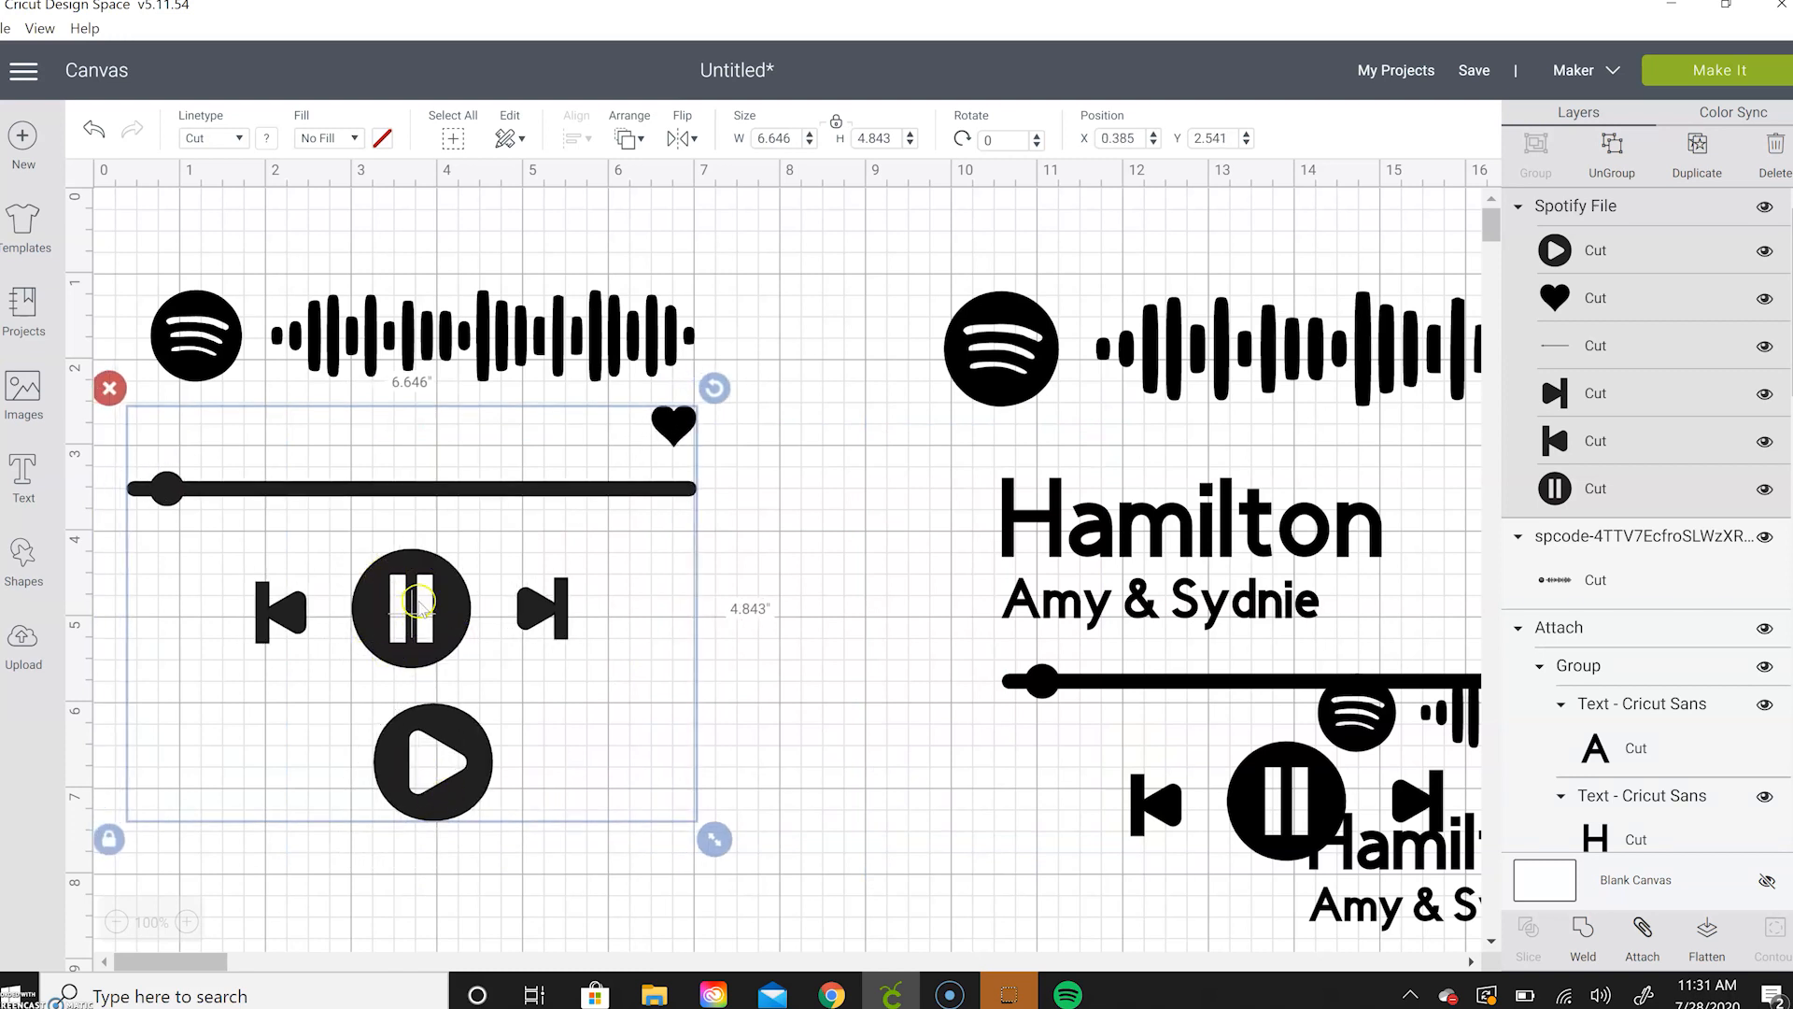
# - Ungroup the music player controls and delete the round play button
pyautogui.click(1614, 148)
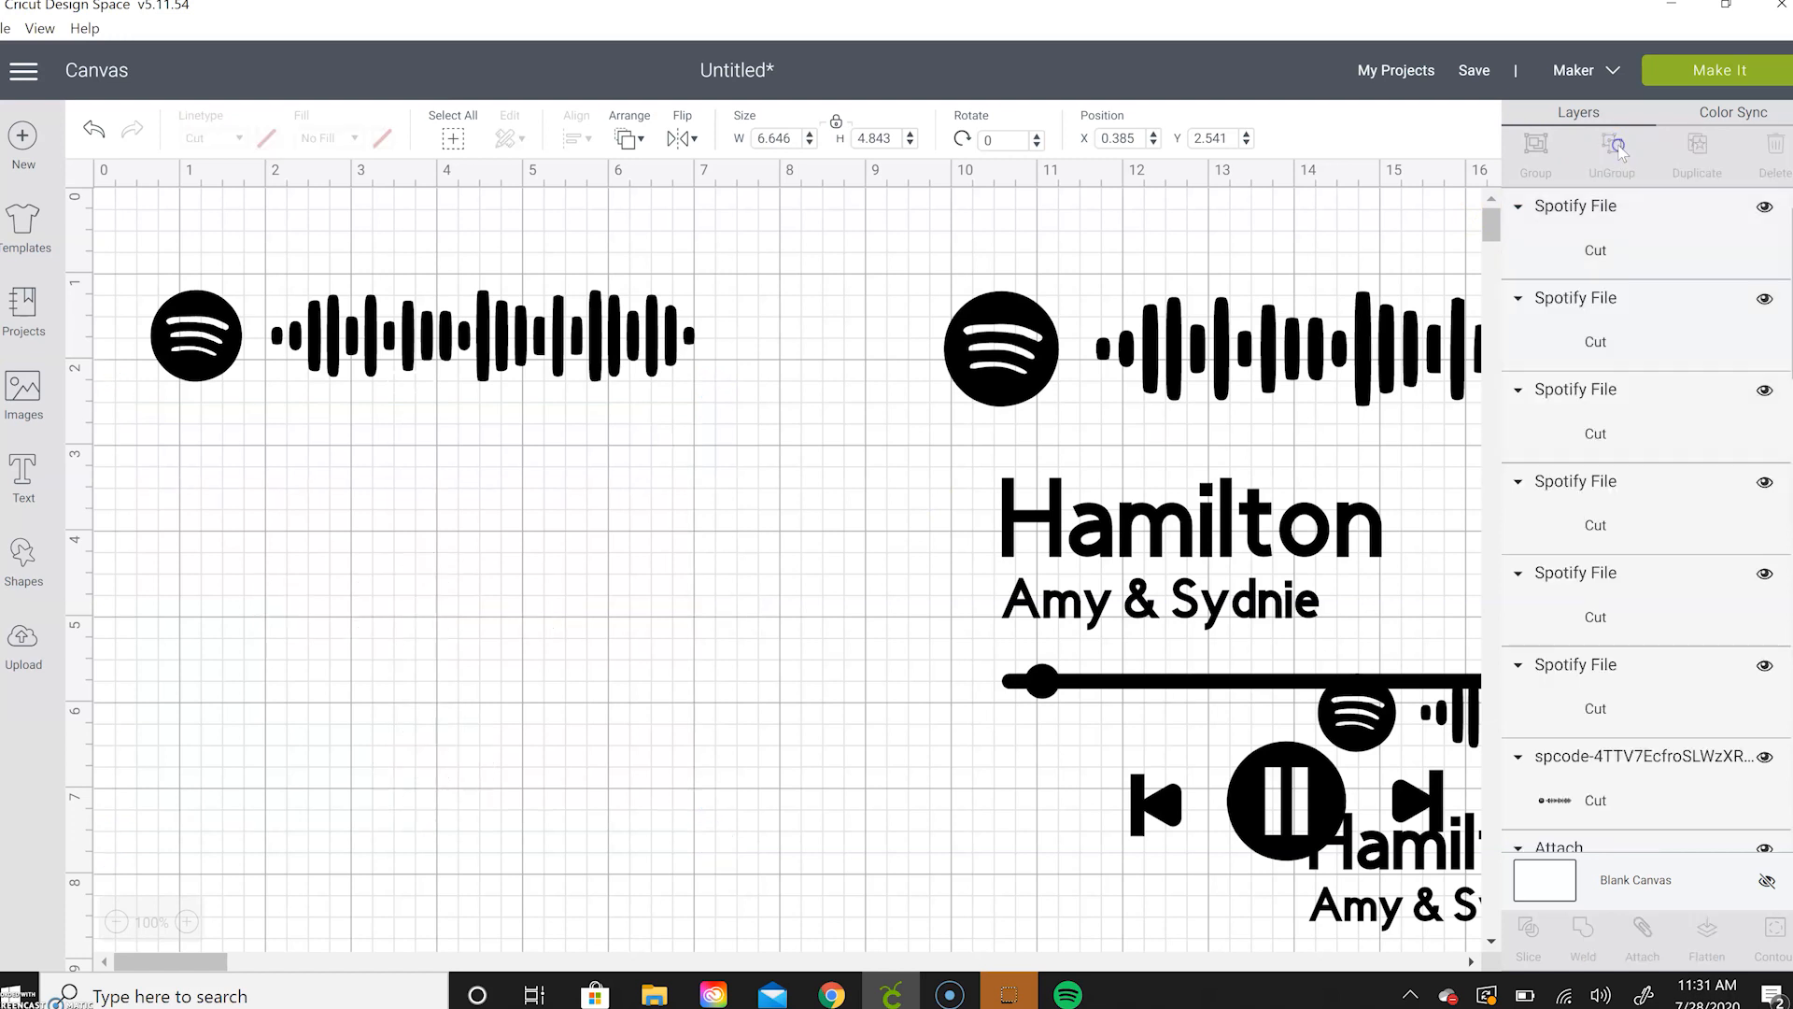
pyautogui.click(467, 741)
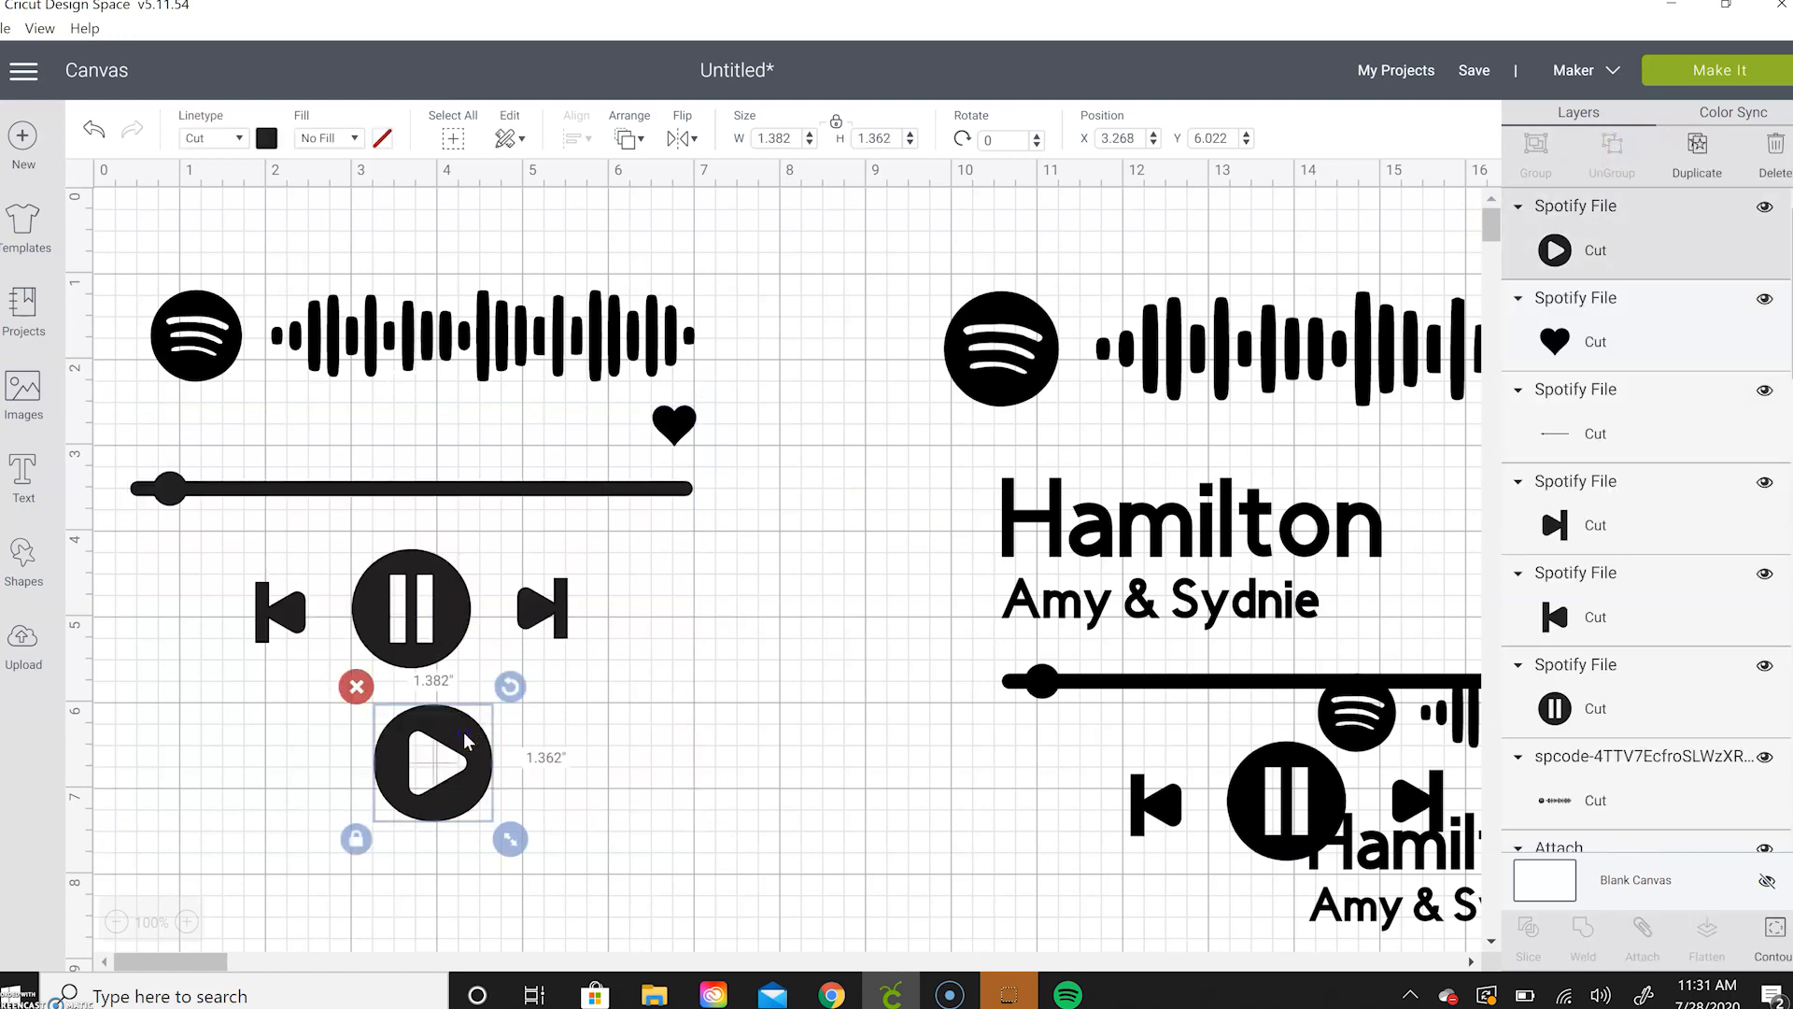
pyautogui.click(356, 687)
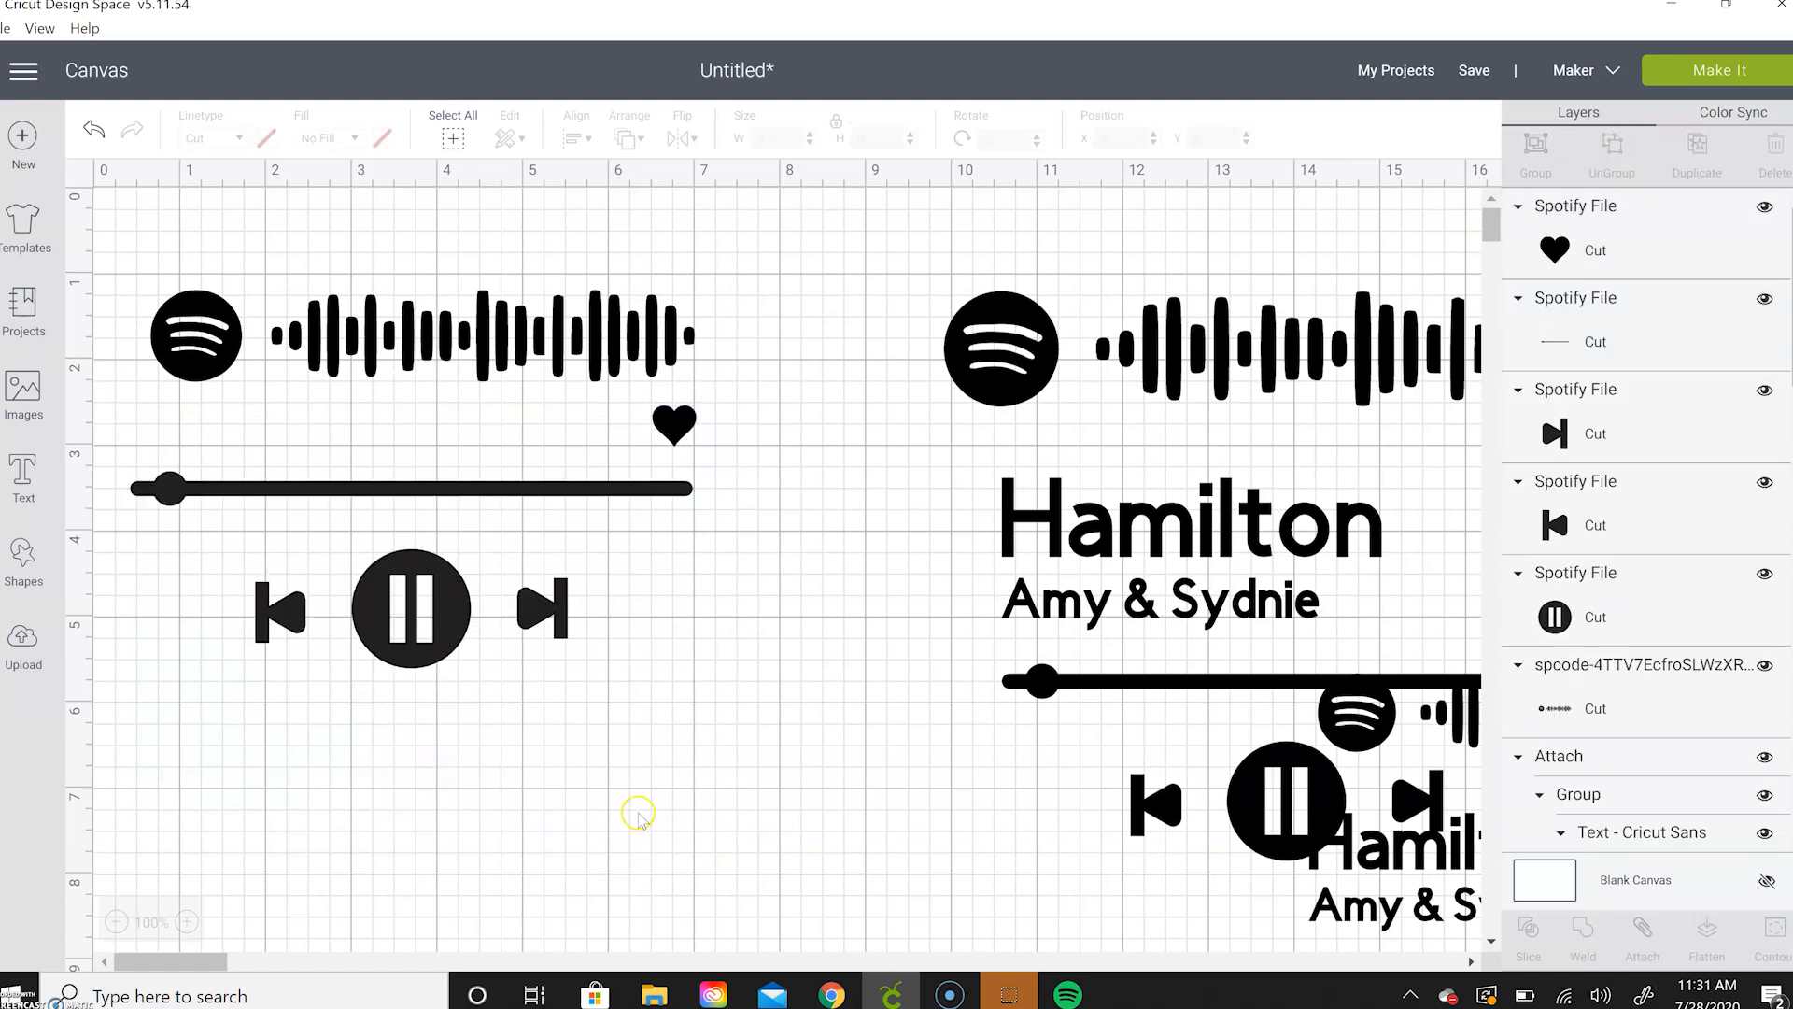
# - Attach the heart, progress bar, skip and pause shapes together and move them lower to leave room for text
pyautogui.moveTo(698, 716); pyautogui.dragTo(103, 385)
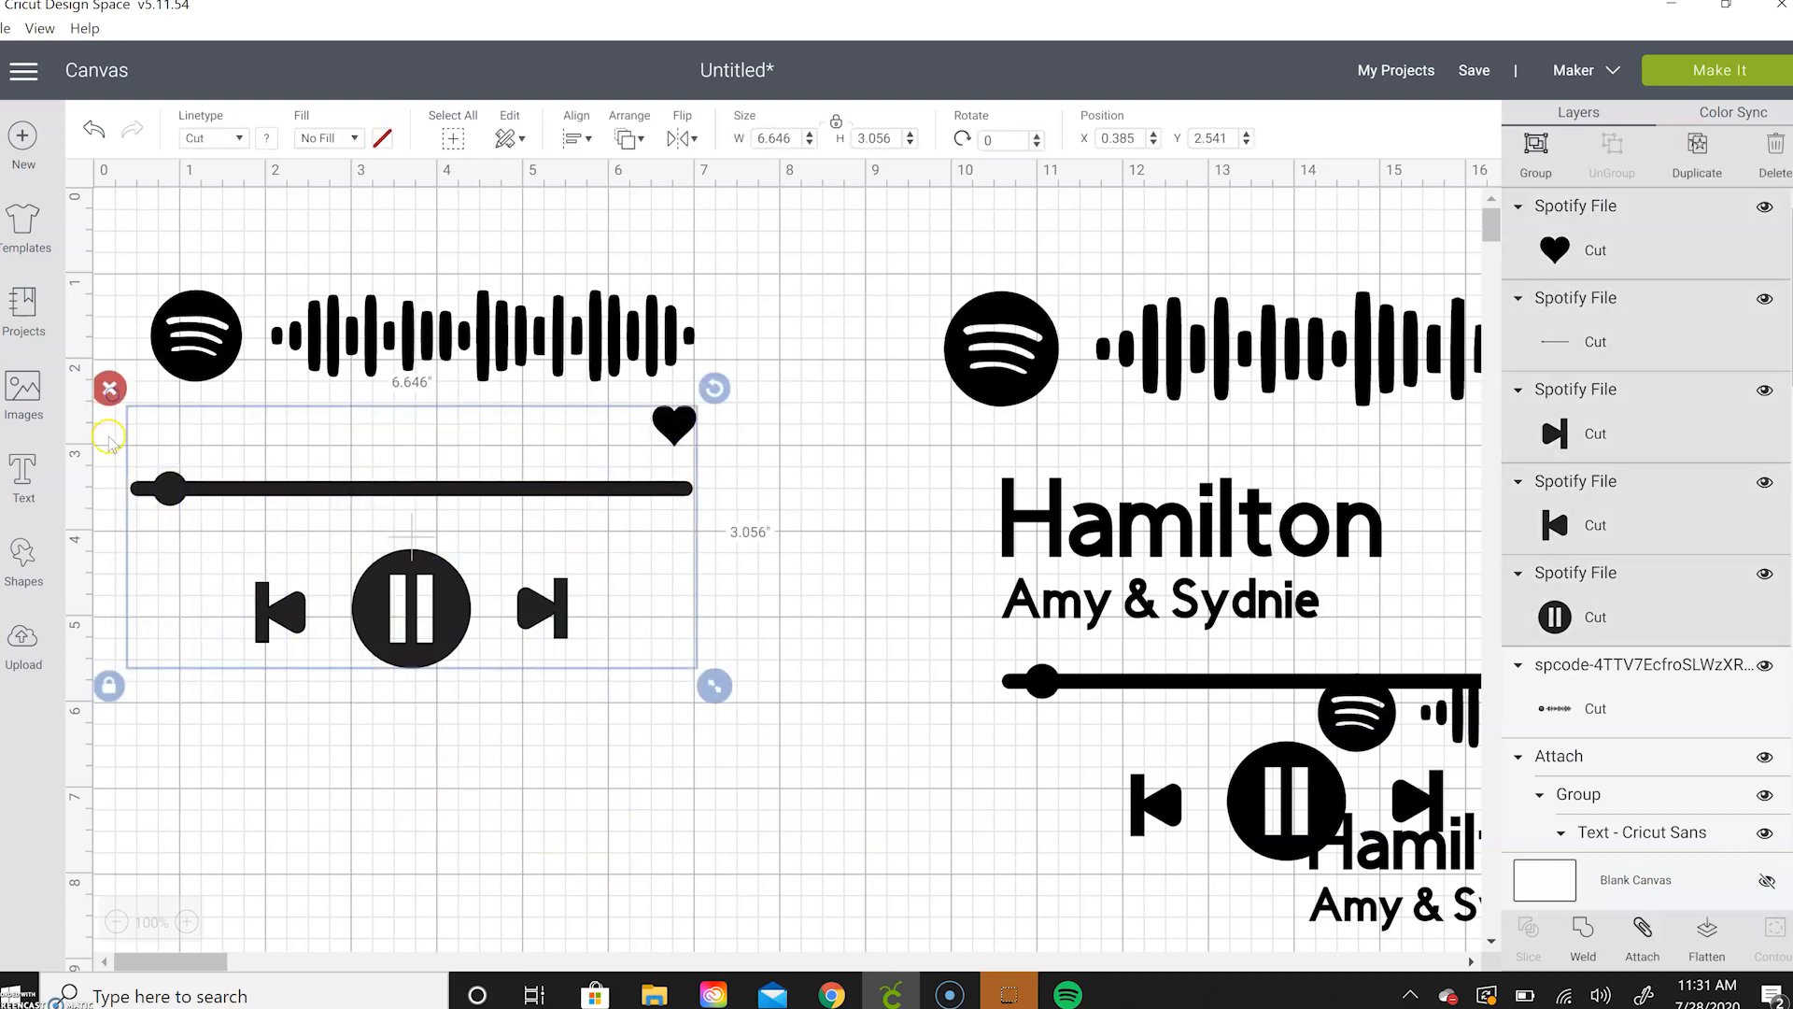
pyautogui.click(1630, 937)
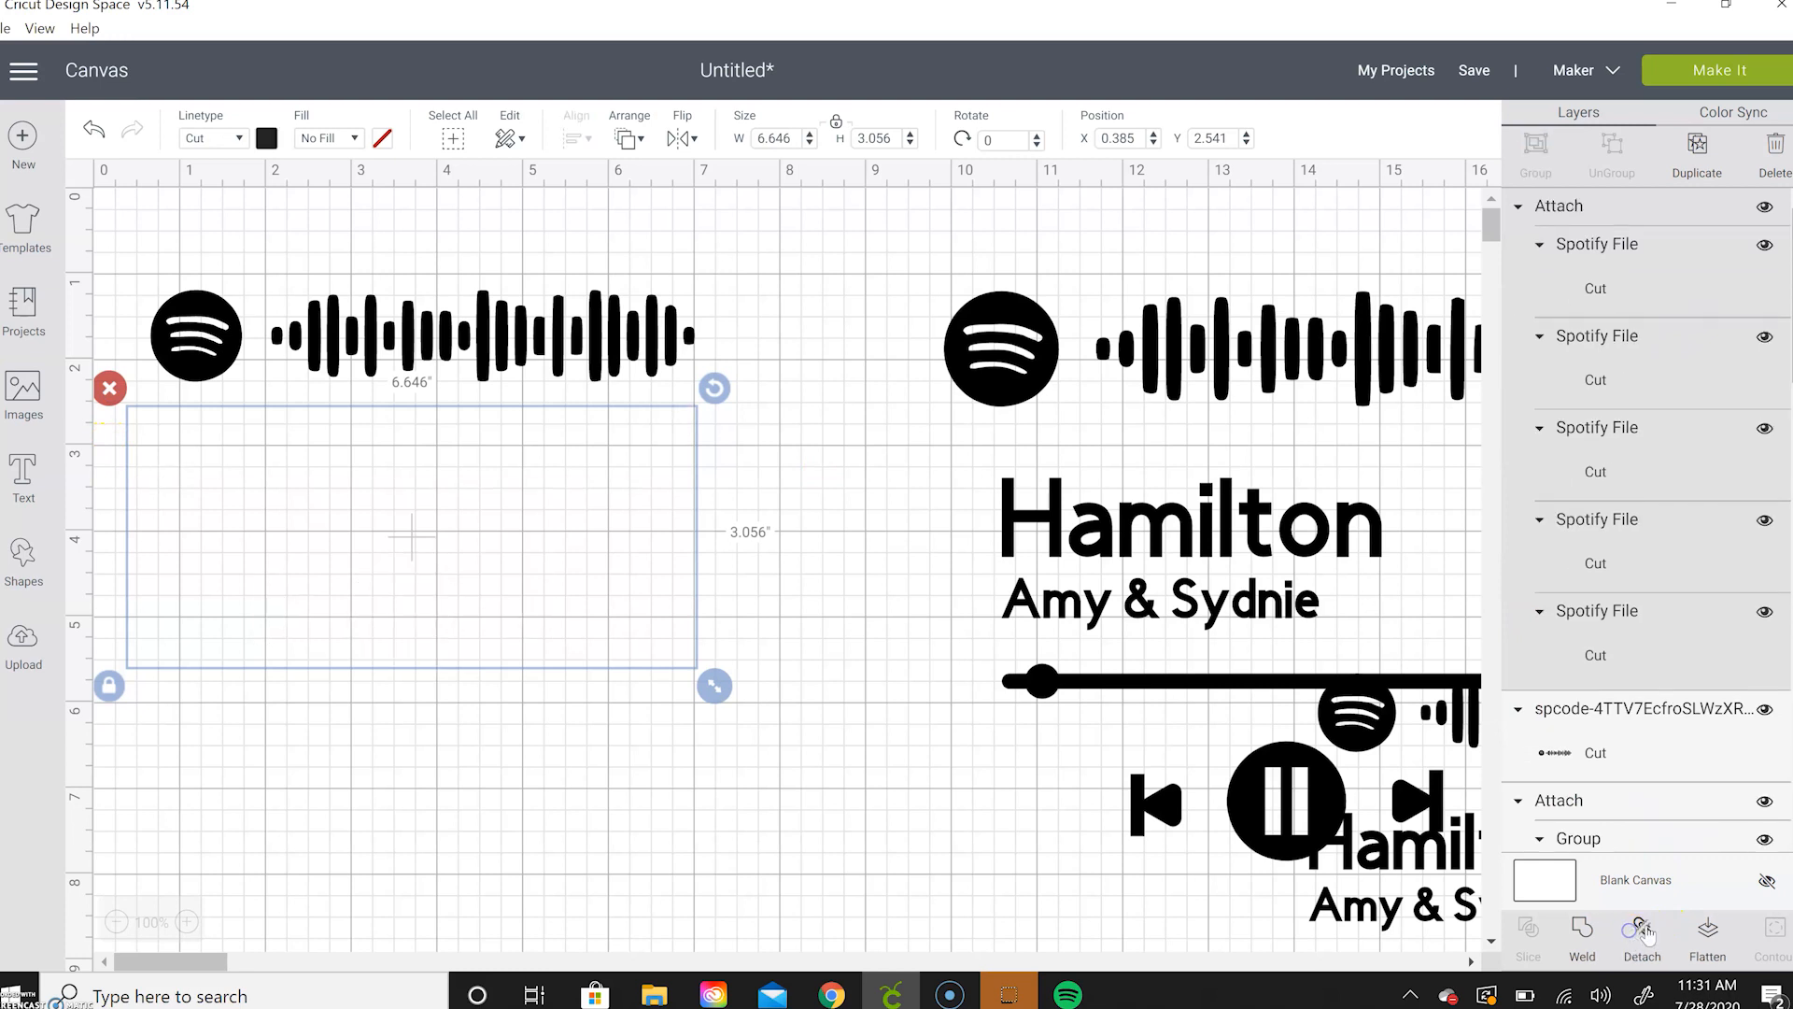
pyautogui.moveTo(496, 500); pyautogui.dragTo(574, 680)
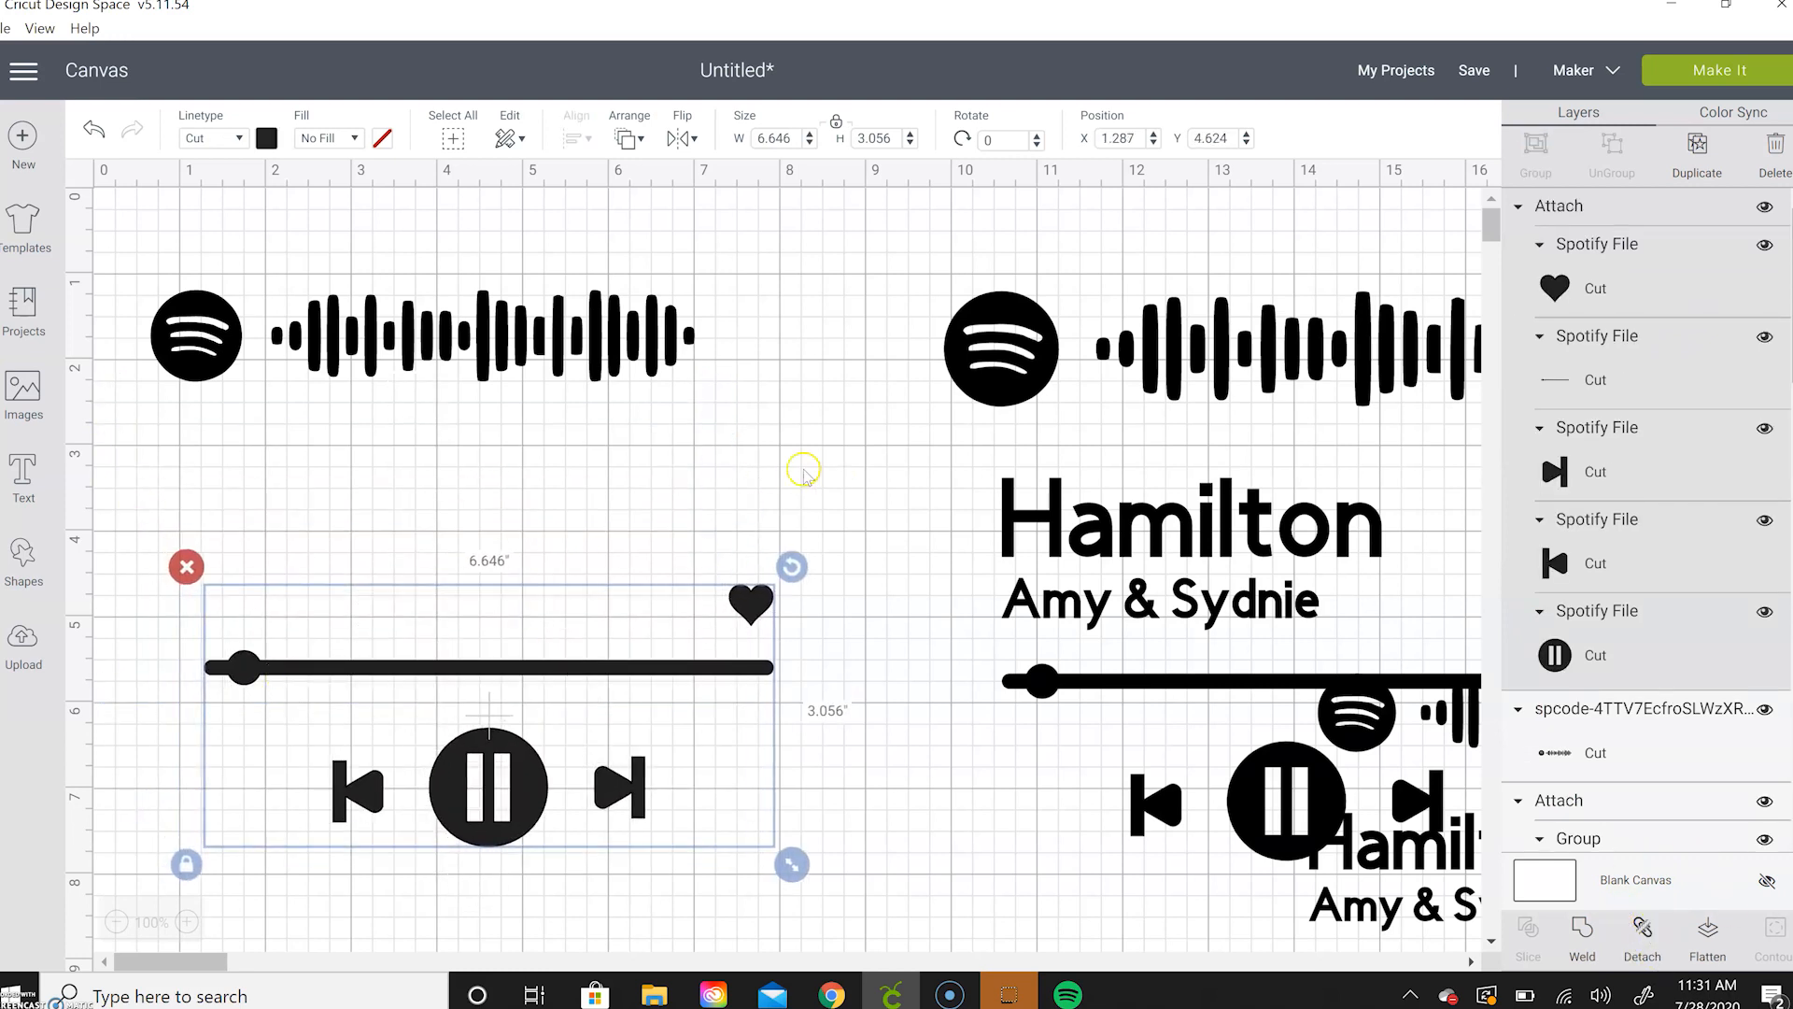
# - Shift the Spotify code sideways so that it sits above the attached player controls
pyautogui.click(709, 470)
pyautogui.moveTo(572, 334); pyautogui.dragTo(646, 334)
pyautogui.click(476, 496)
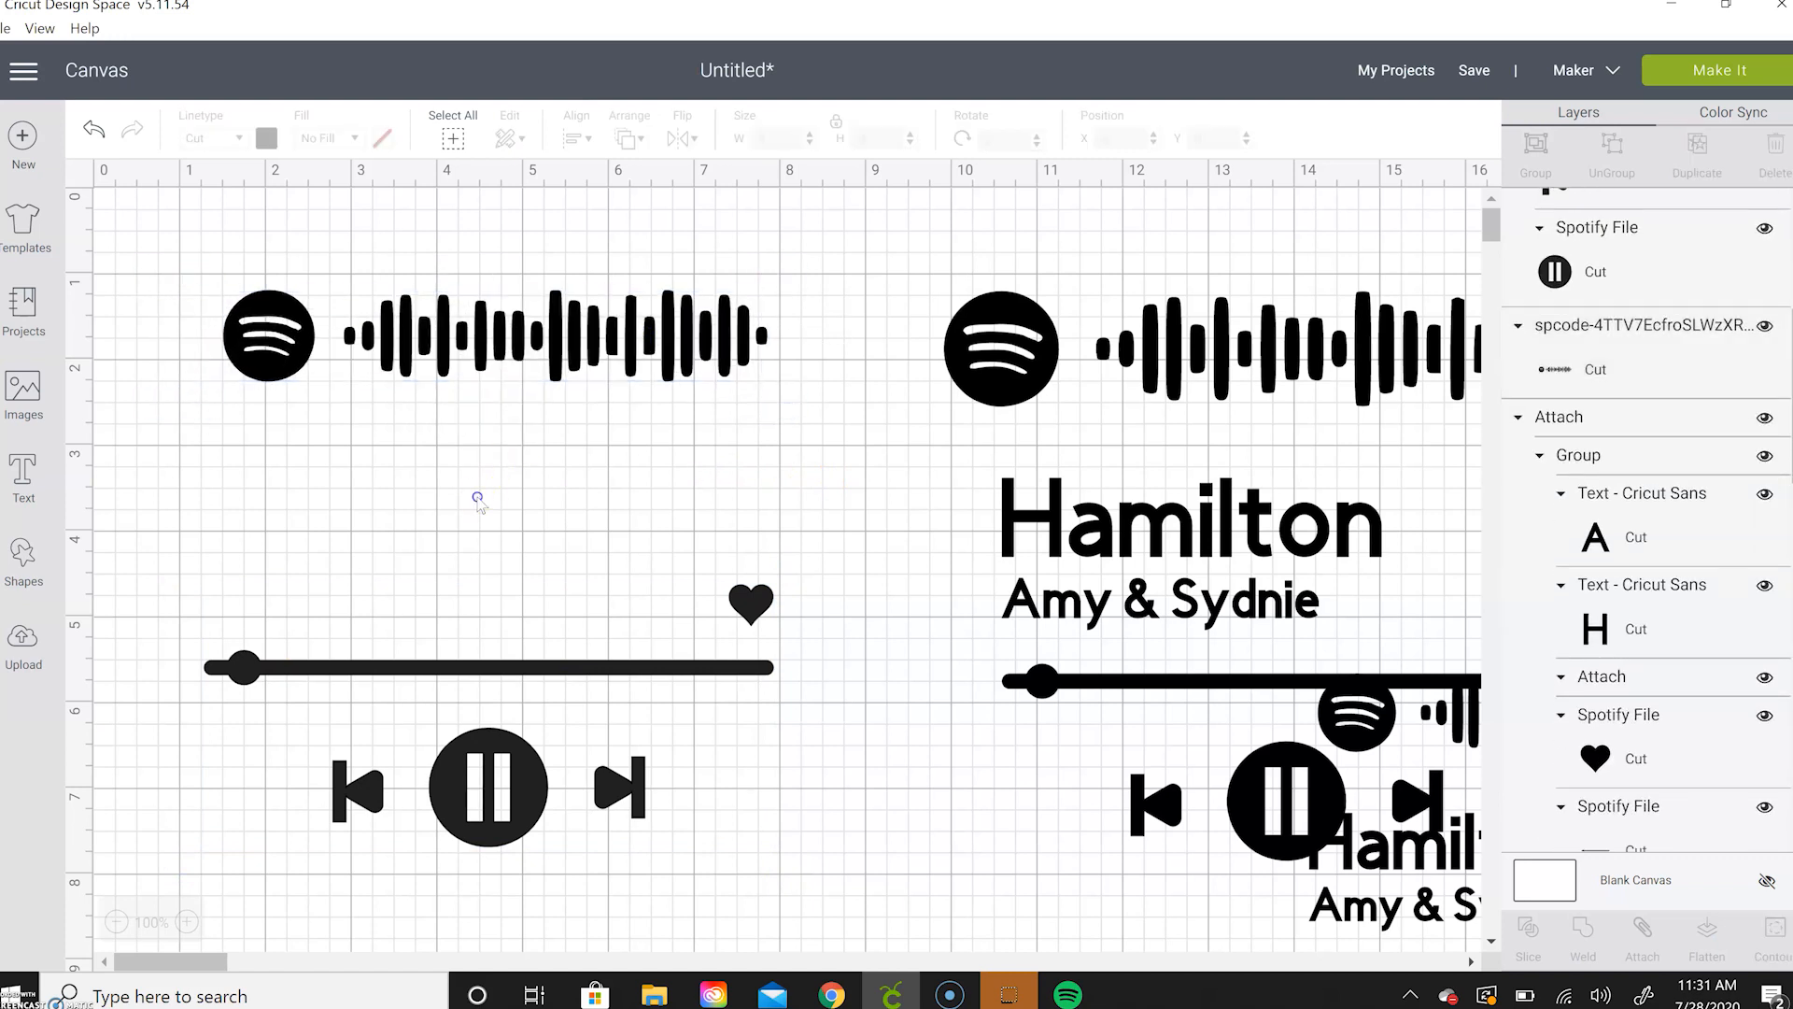
# - Add the text "Hamilton" between the code and the progress bar, scaled to about 4.1 inches wide
pyautogui.click(23, 478)
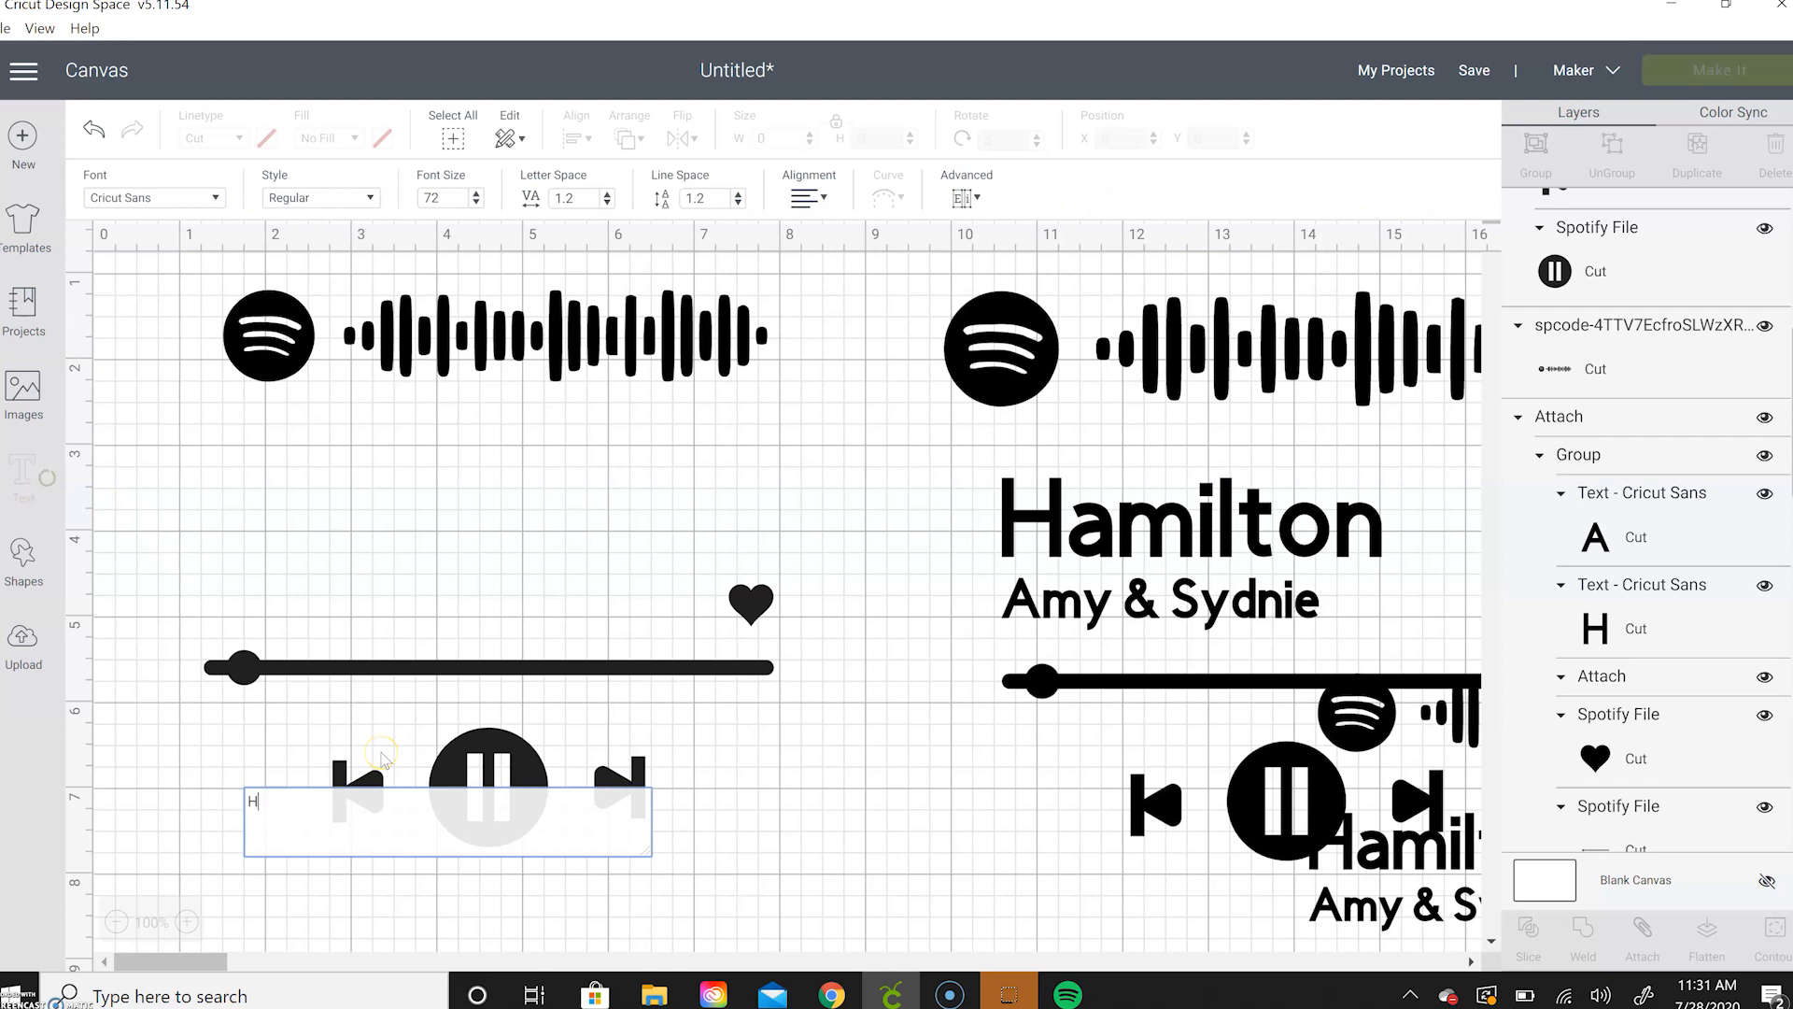
pyautogui.write('Hamilton')
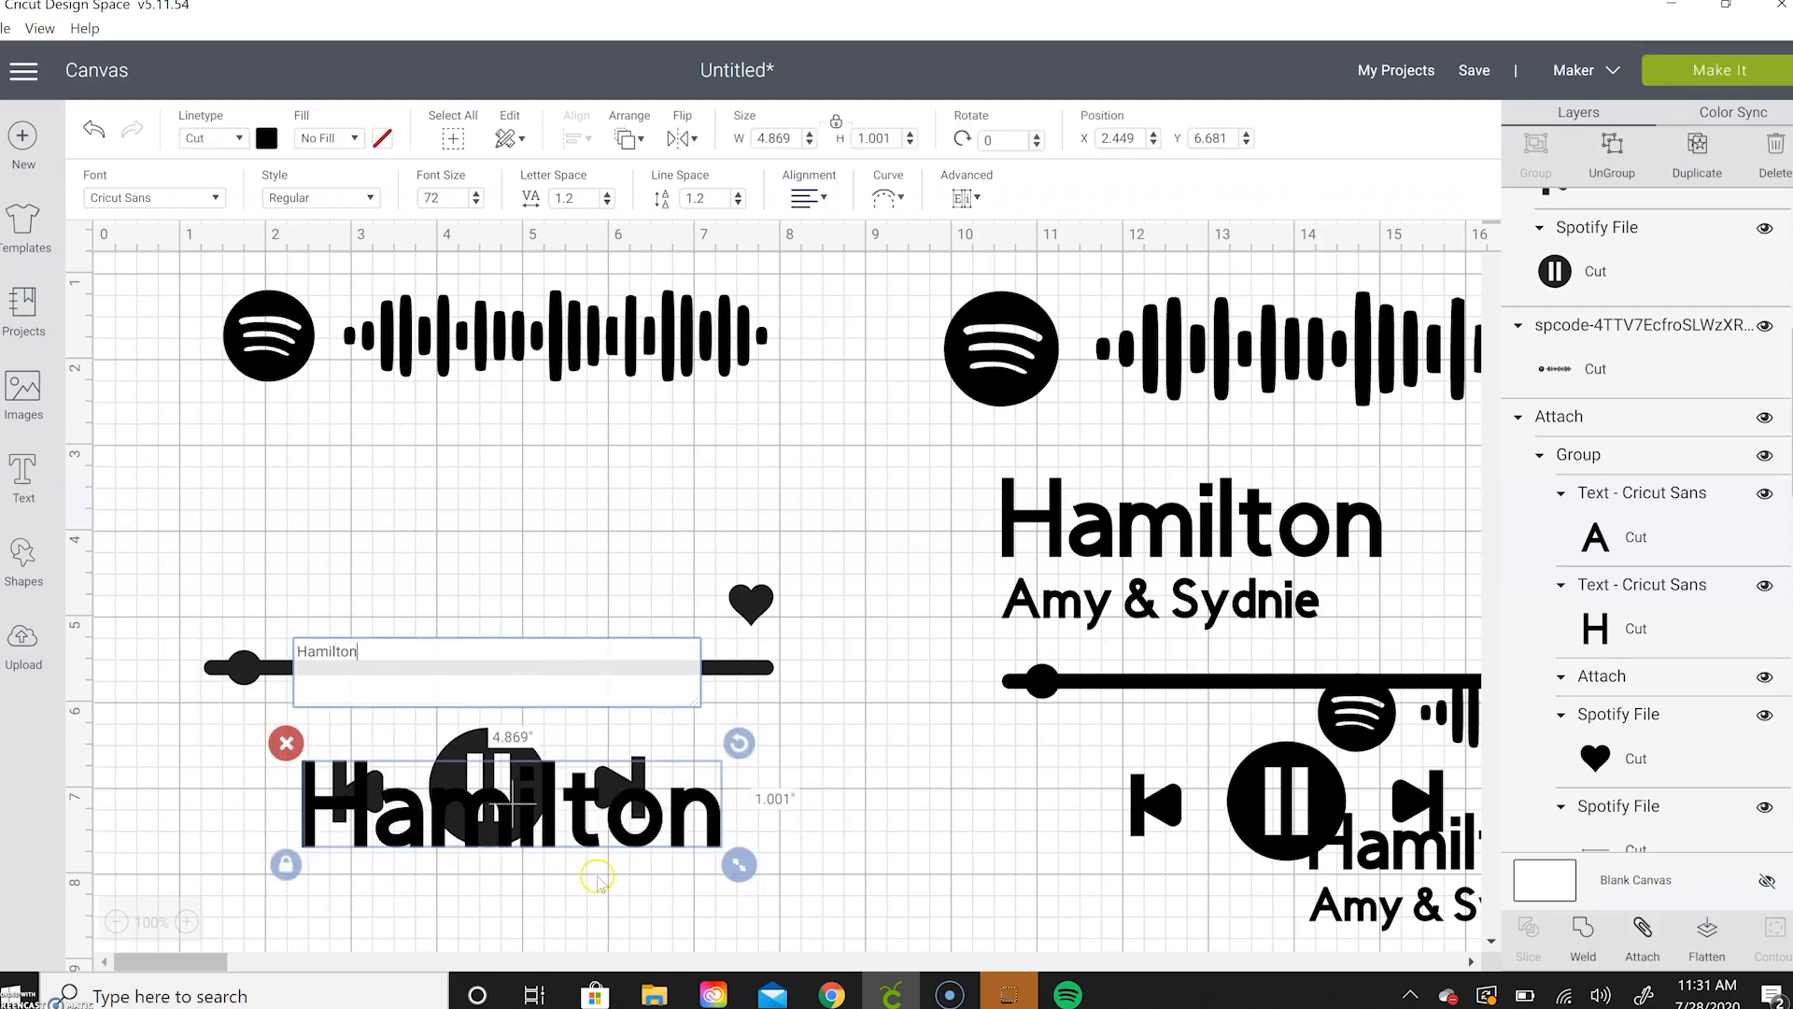
pyautogui.click(597, 878)
pyautogui.moveTo(591, 837); pyautogui.dragTo(490, 542)
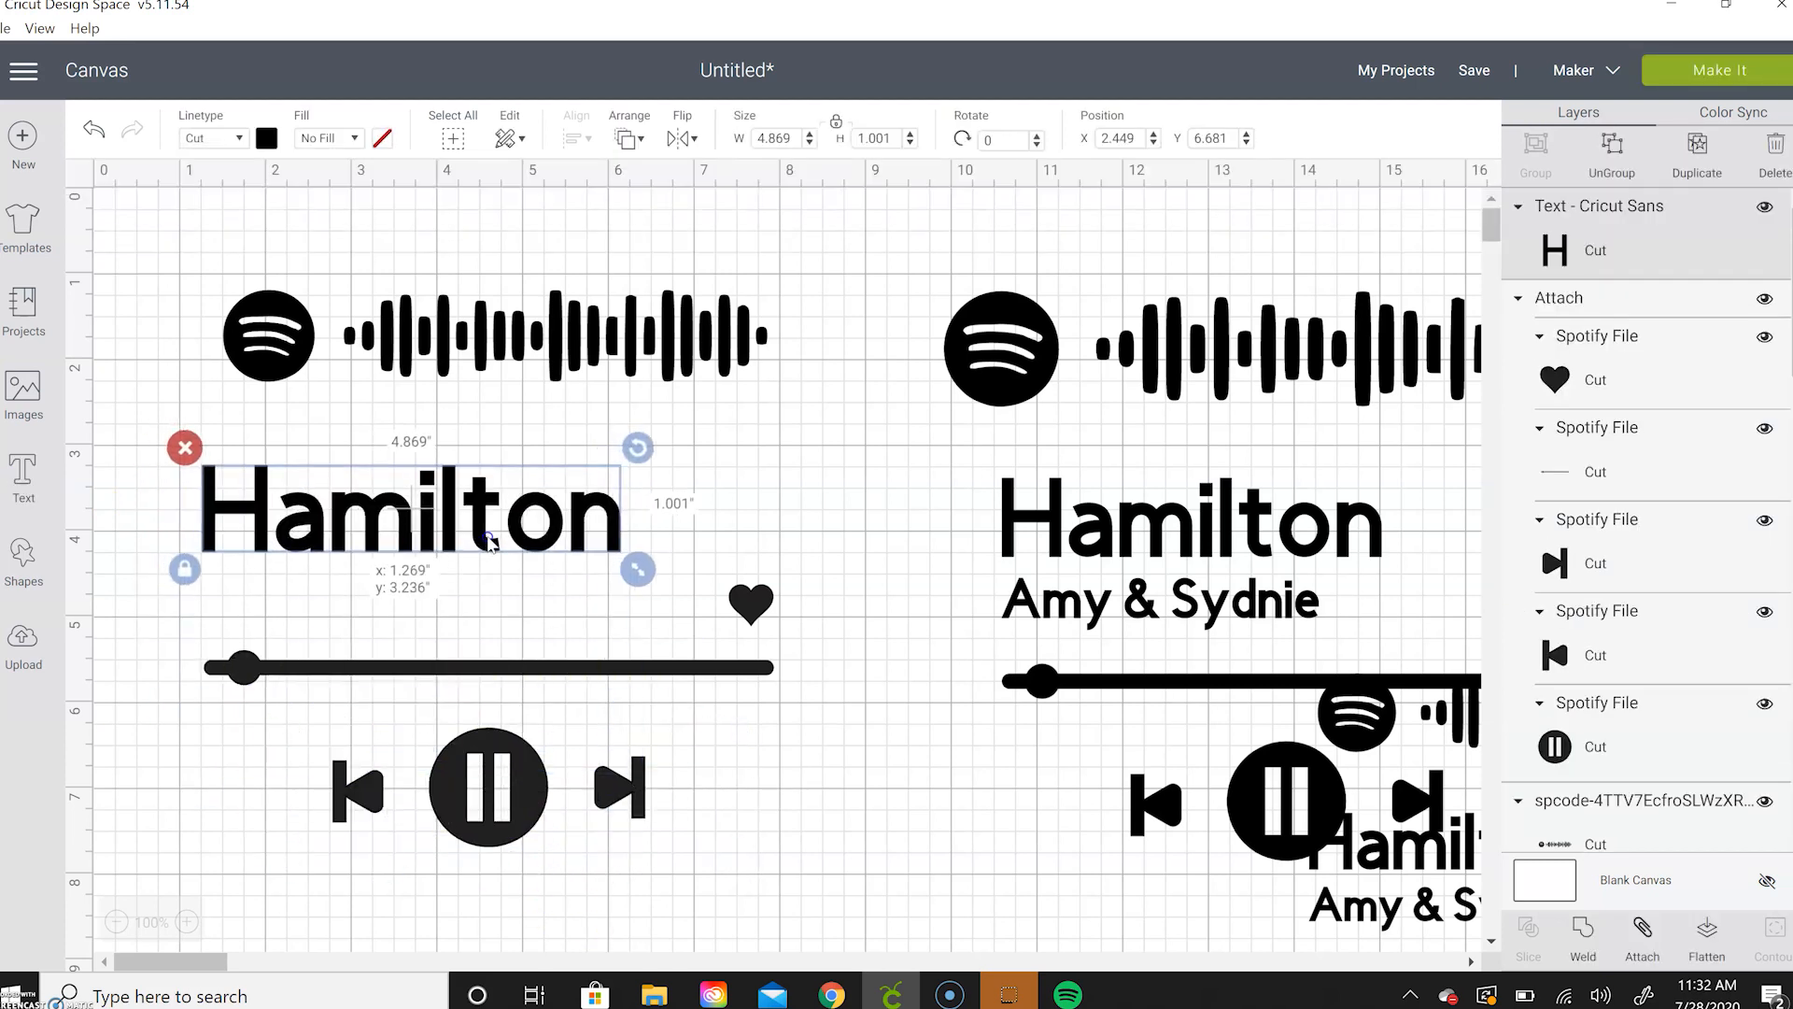
pyautogui.moveTo(638, 569); pyautogui.dragTo(578, 556)
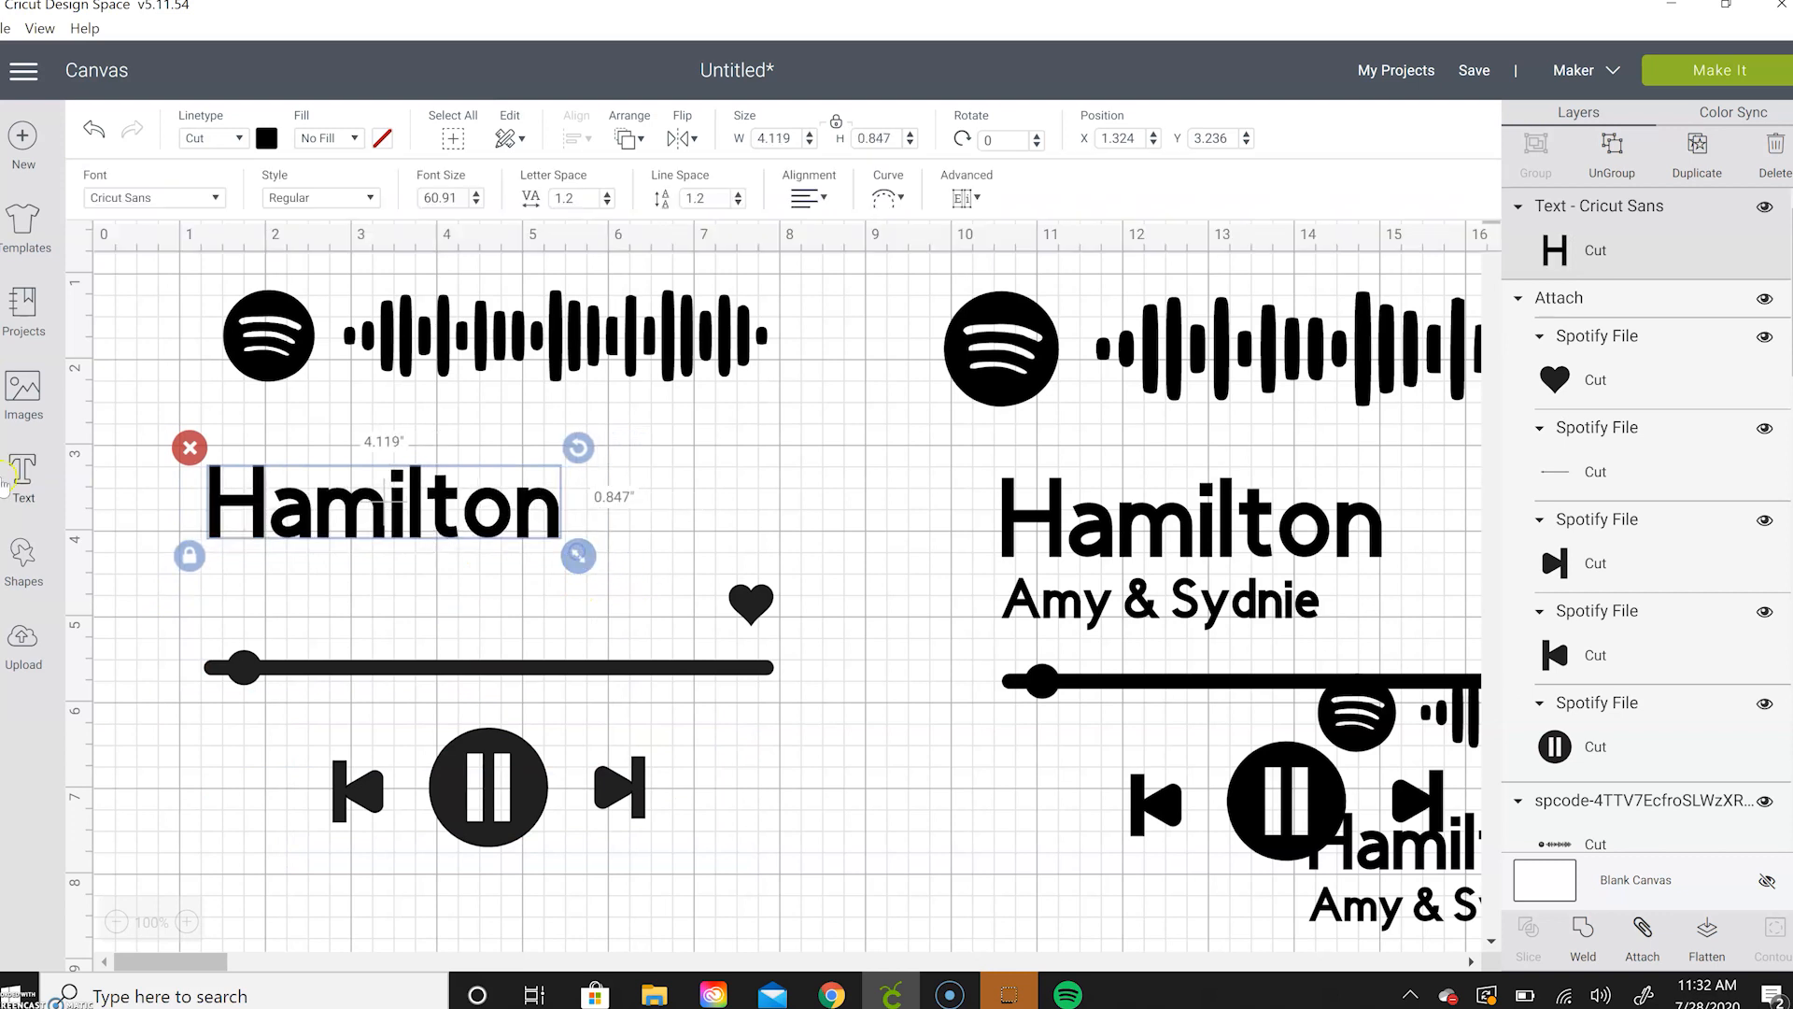
# - Add a text line with the two people's first names joined by "&", shrink it and place it beneath "Hamilton"
pyautogui.click(25, 475)
pyautogui.write('Am')
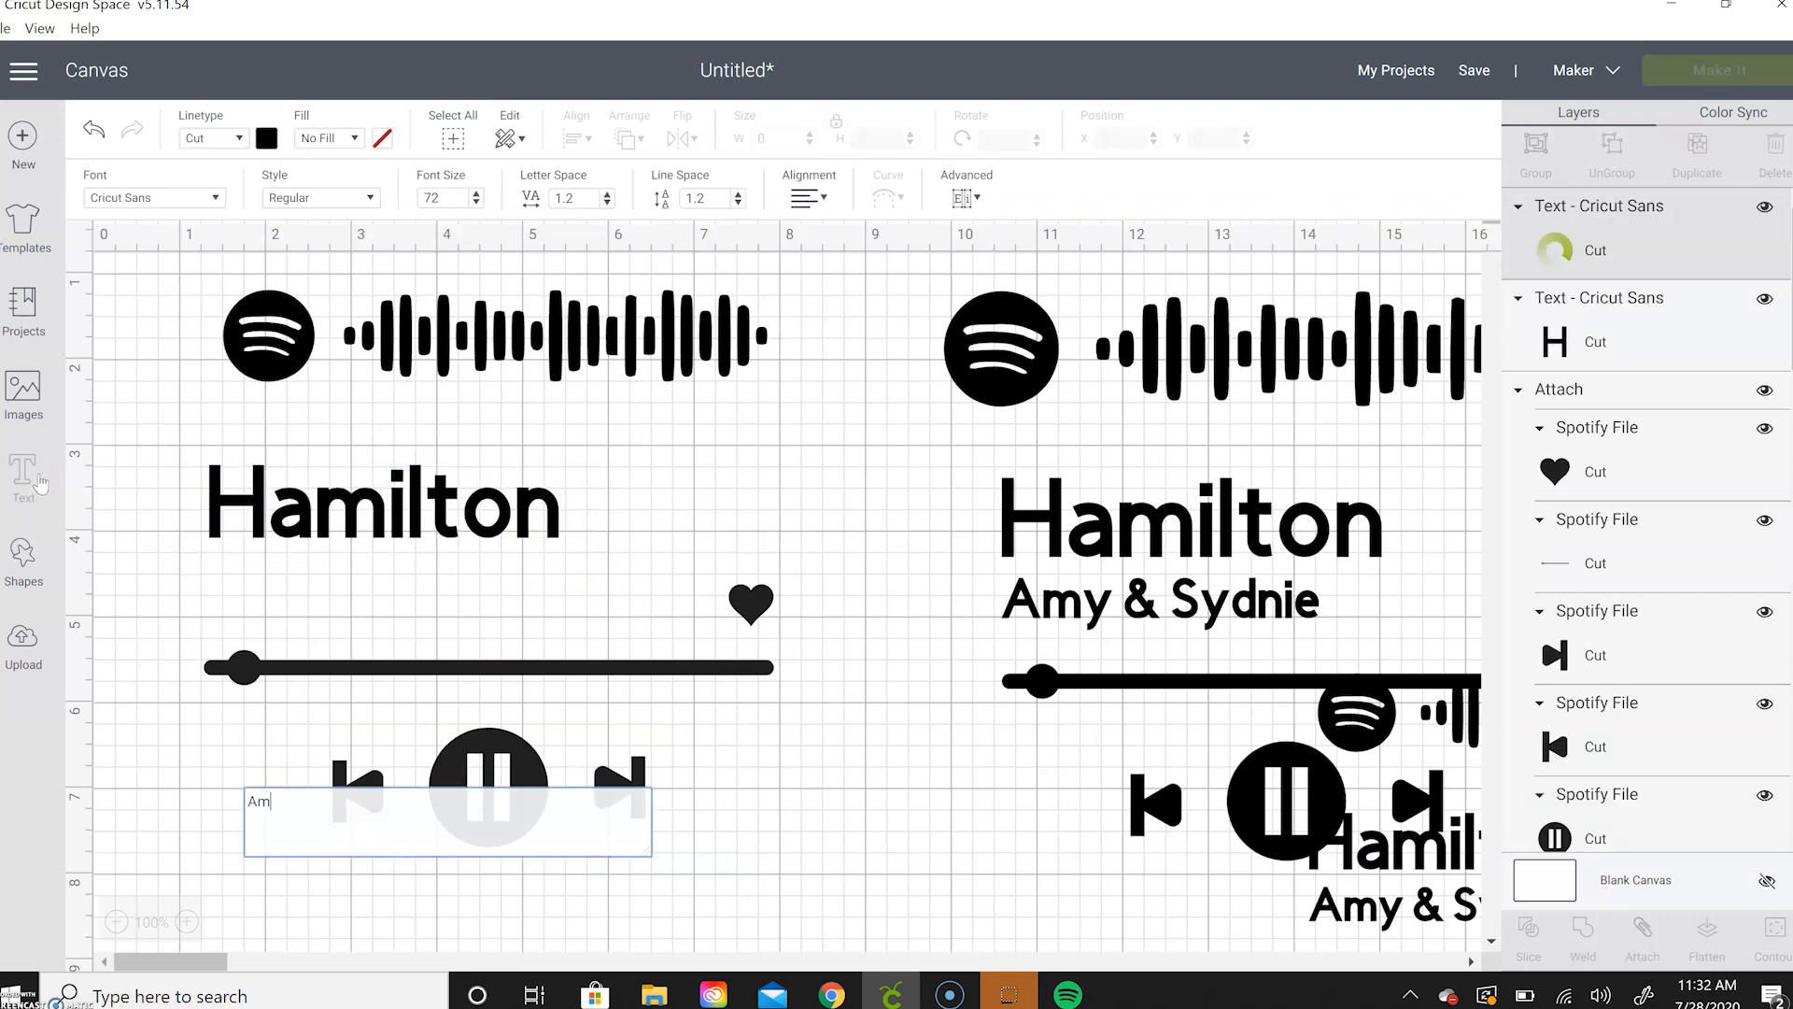
pyautogui.write('y & Sydnie')
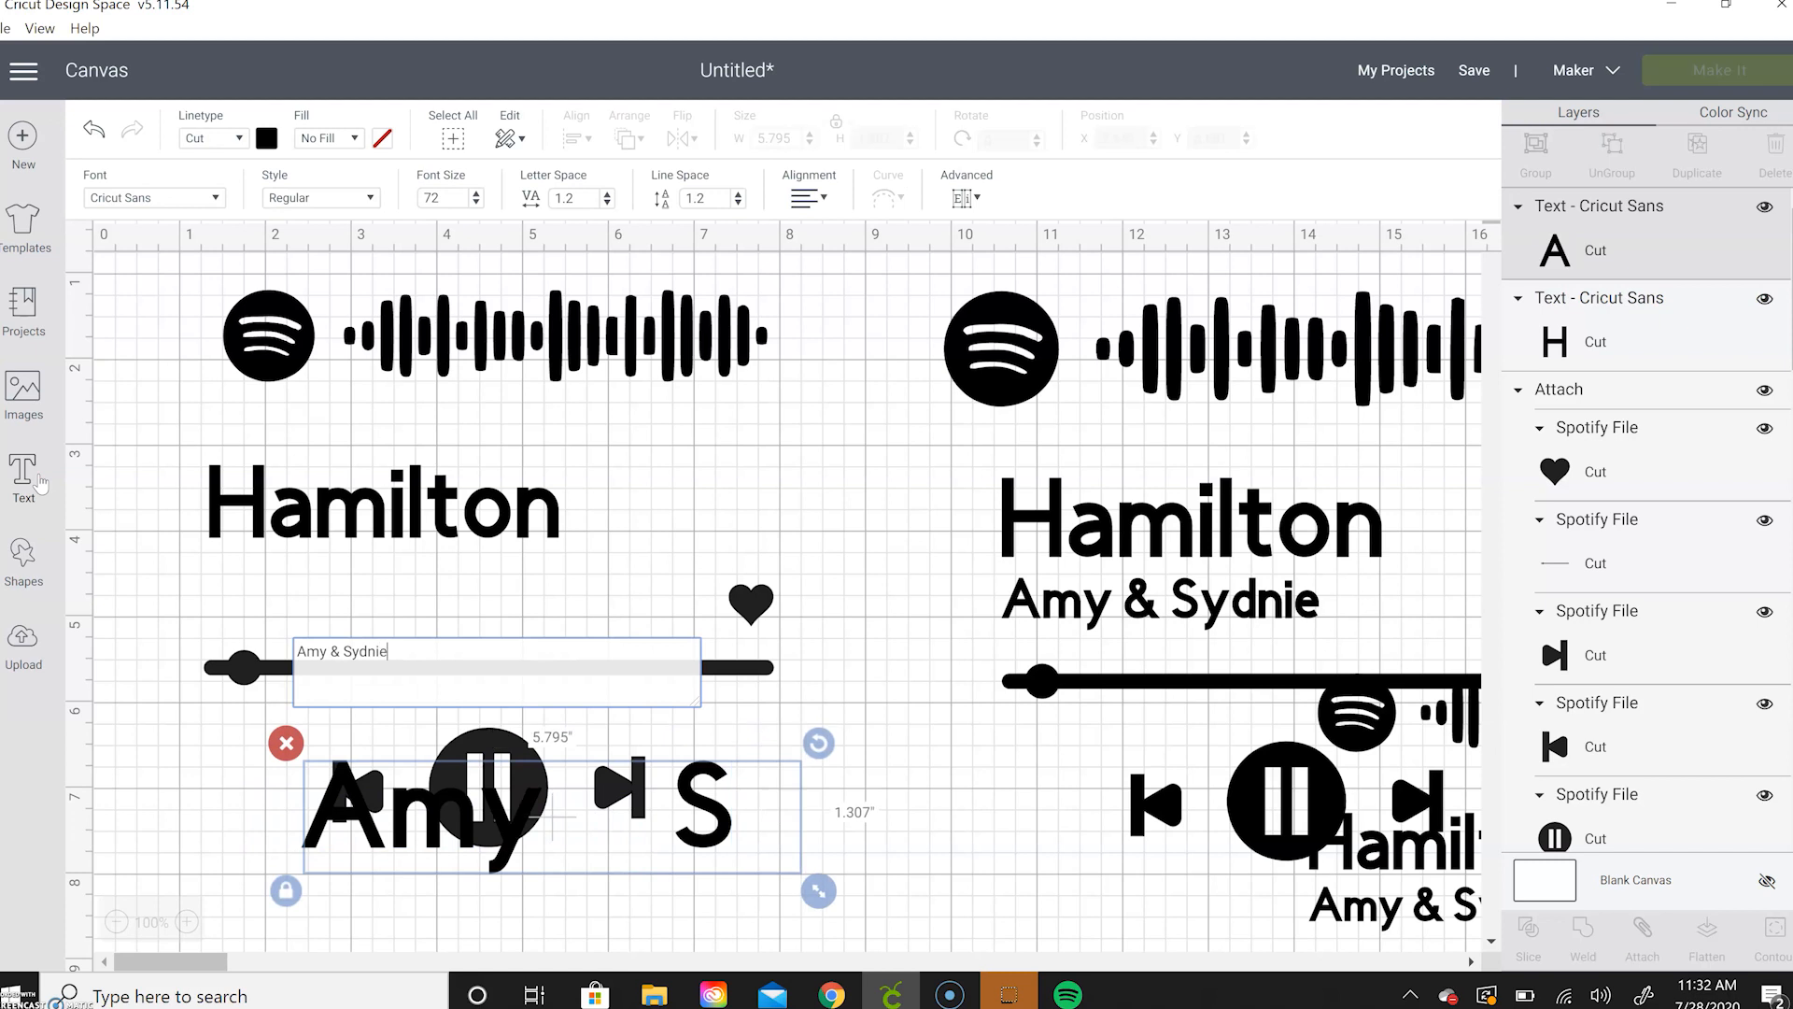
pyautogui.moveTo(1016, 890); pyautogui.dragTo(751, 848)
pyautogui.moveTo(690, 795); pyautogui.dragTo(553, 723)
pyautogui.click(796, 840)
pyautogui.moveTo(666, 806); pyautogui.dragTo(563, 605)
# - Align both text lines and the player controls to their left edges and attach them together
pyautogui.moveTo(186, 461); pyautogui.dragTo(830, 842)
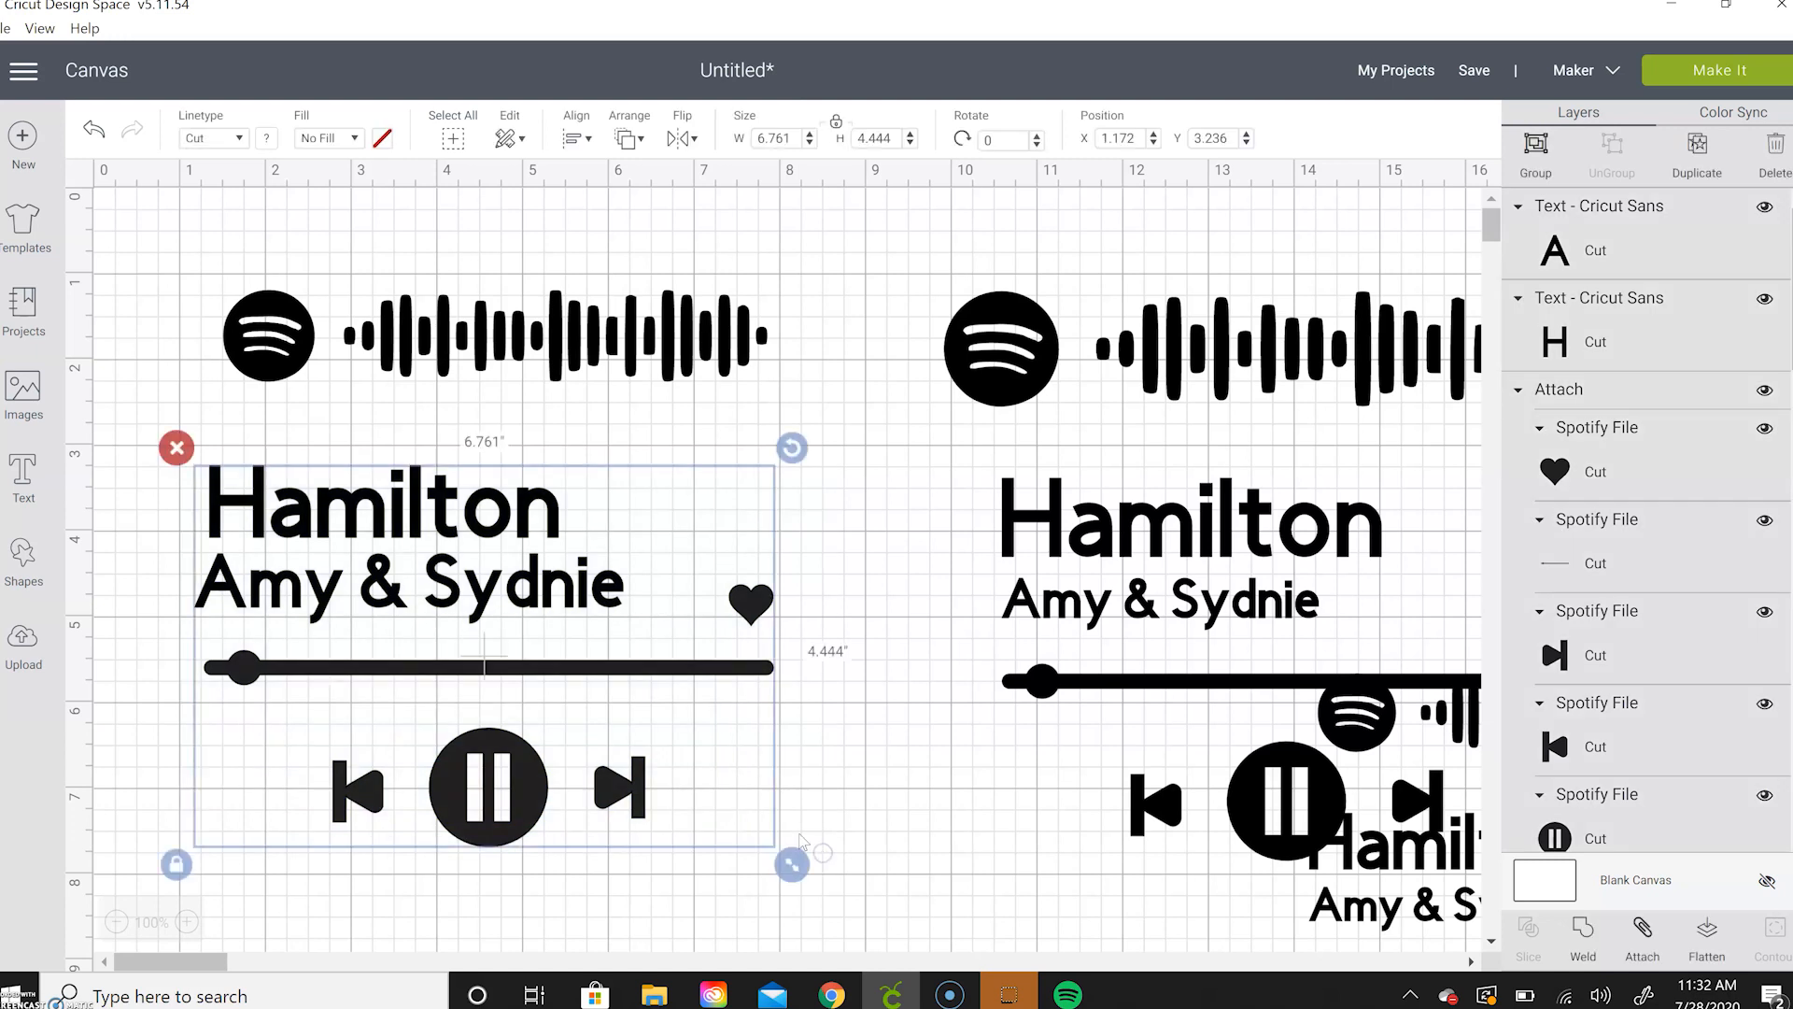
pyautogui.click(578, 139)
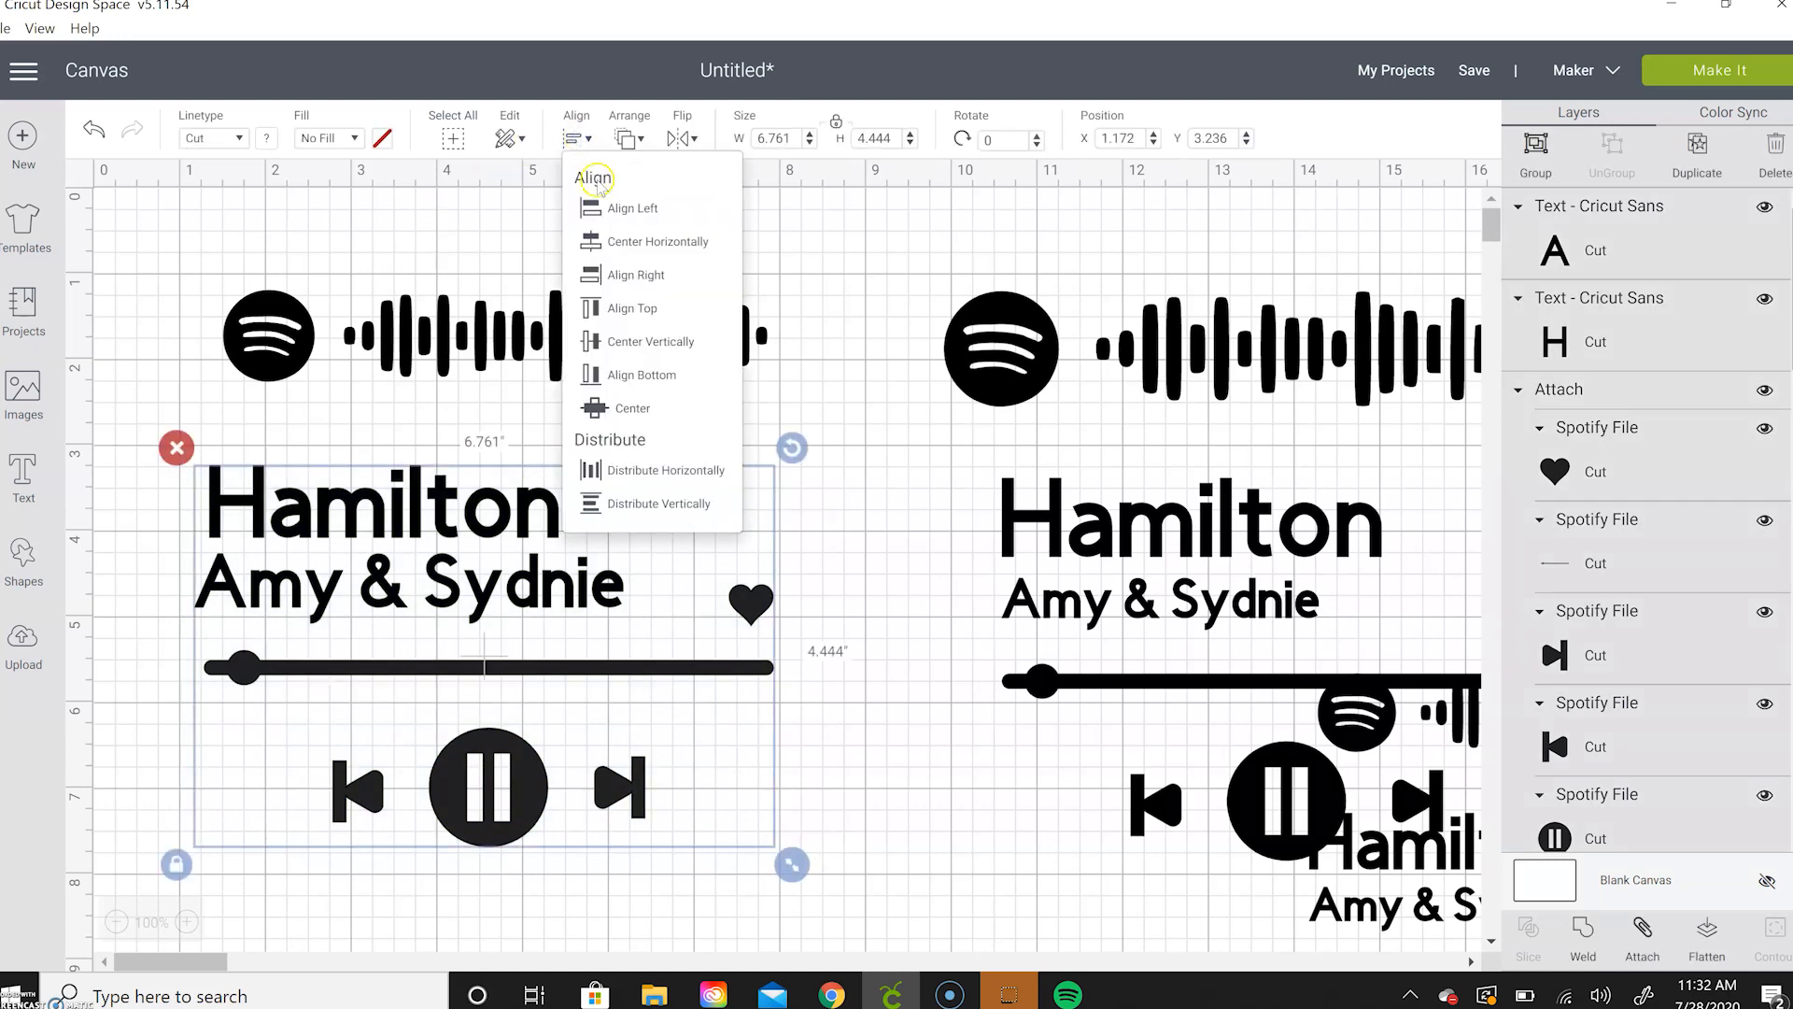
pyautogui.click(607, 208)
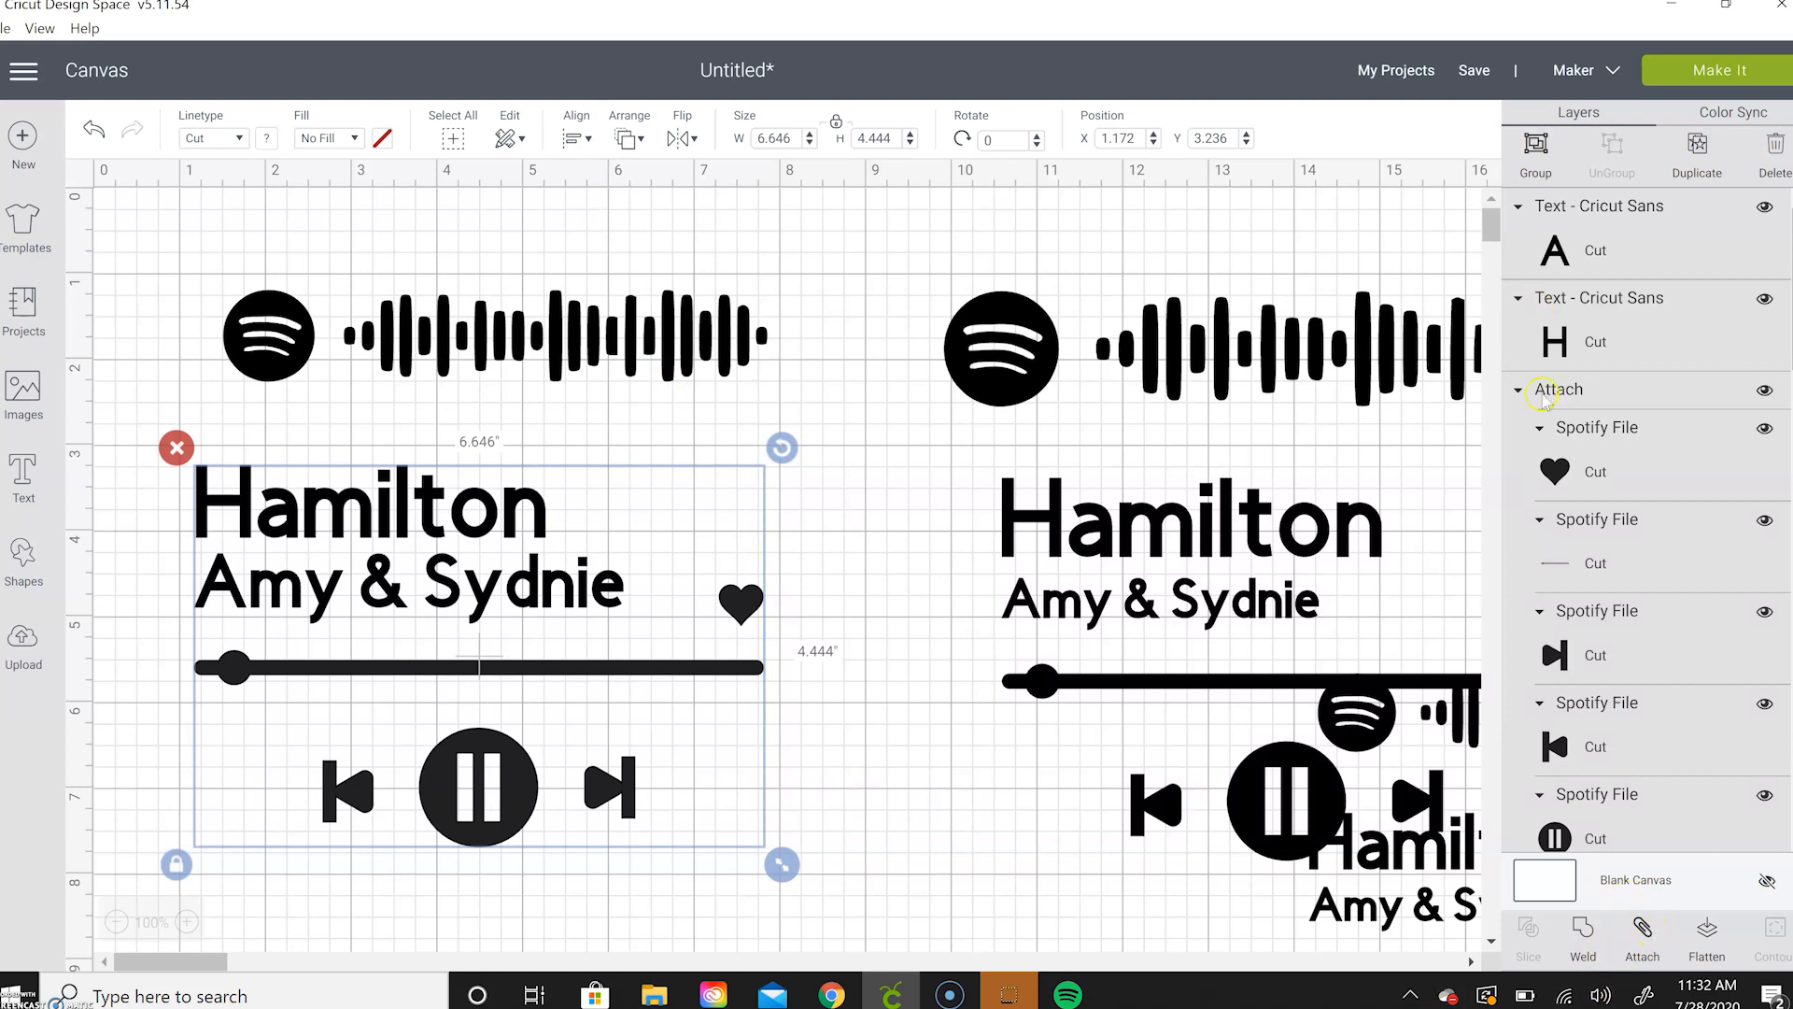
pyautogui.click(1642, 934)
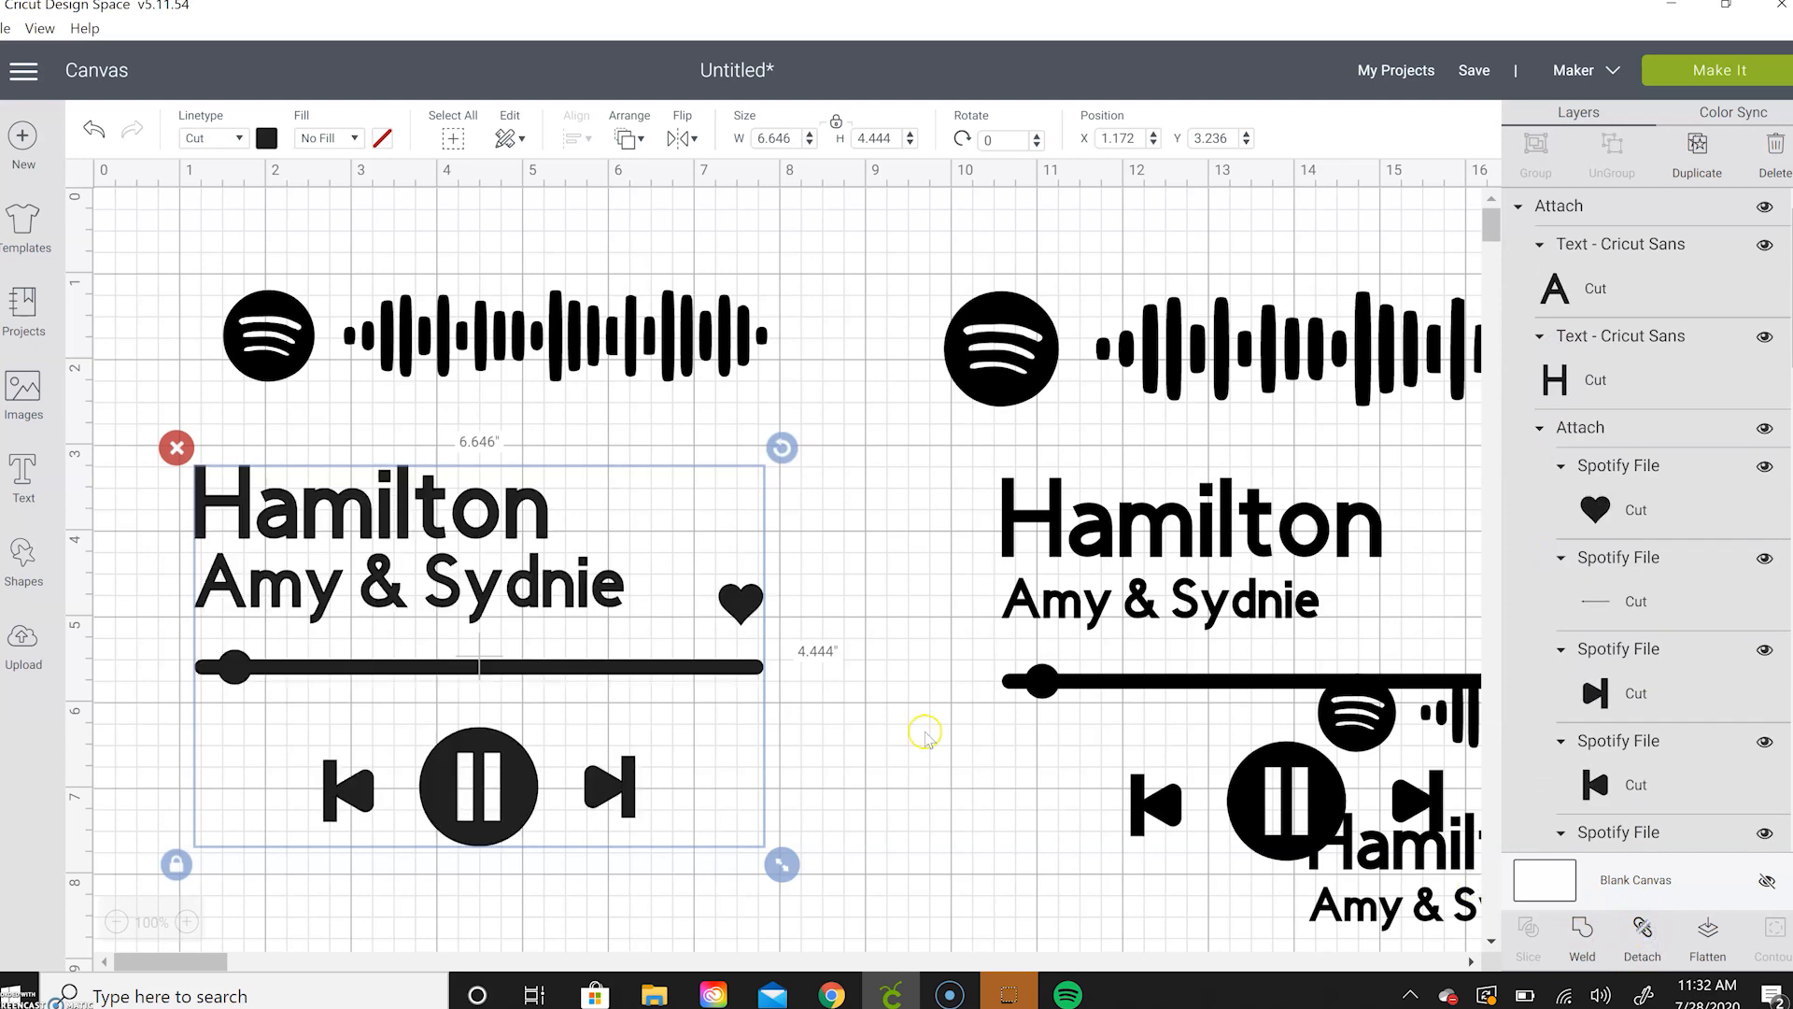
# - Enlarge the Spotify code to about 7.2 inches wide and position it above the attached text and controls
pyautogui.click(565, 561)
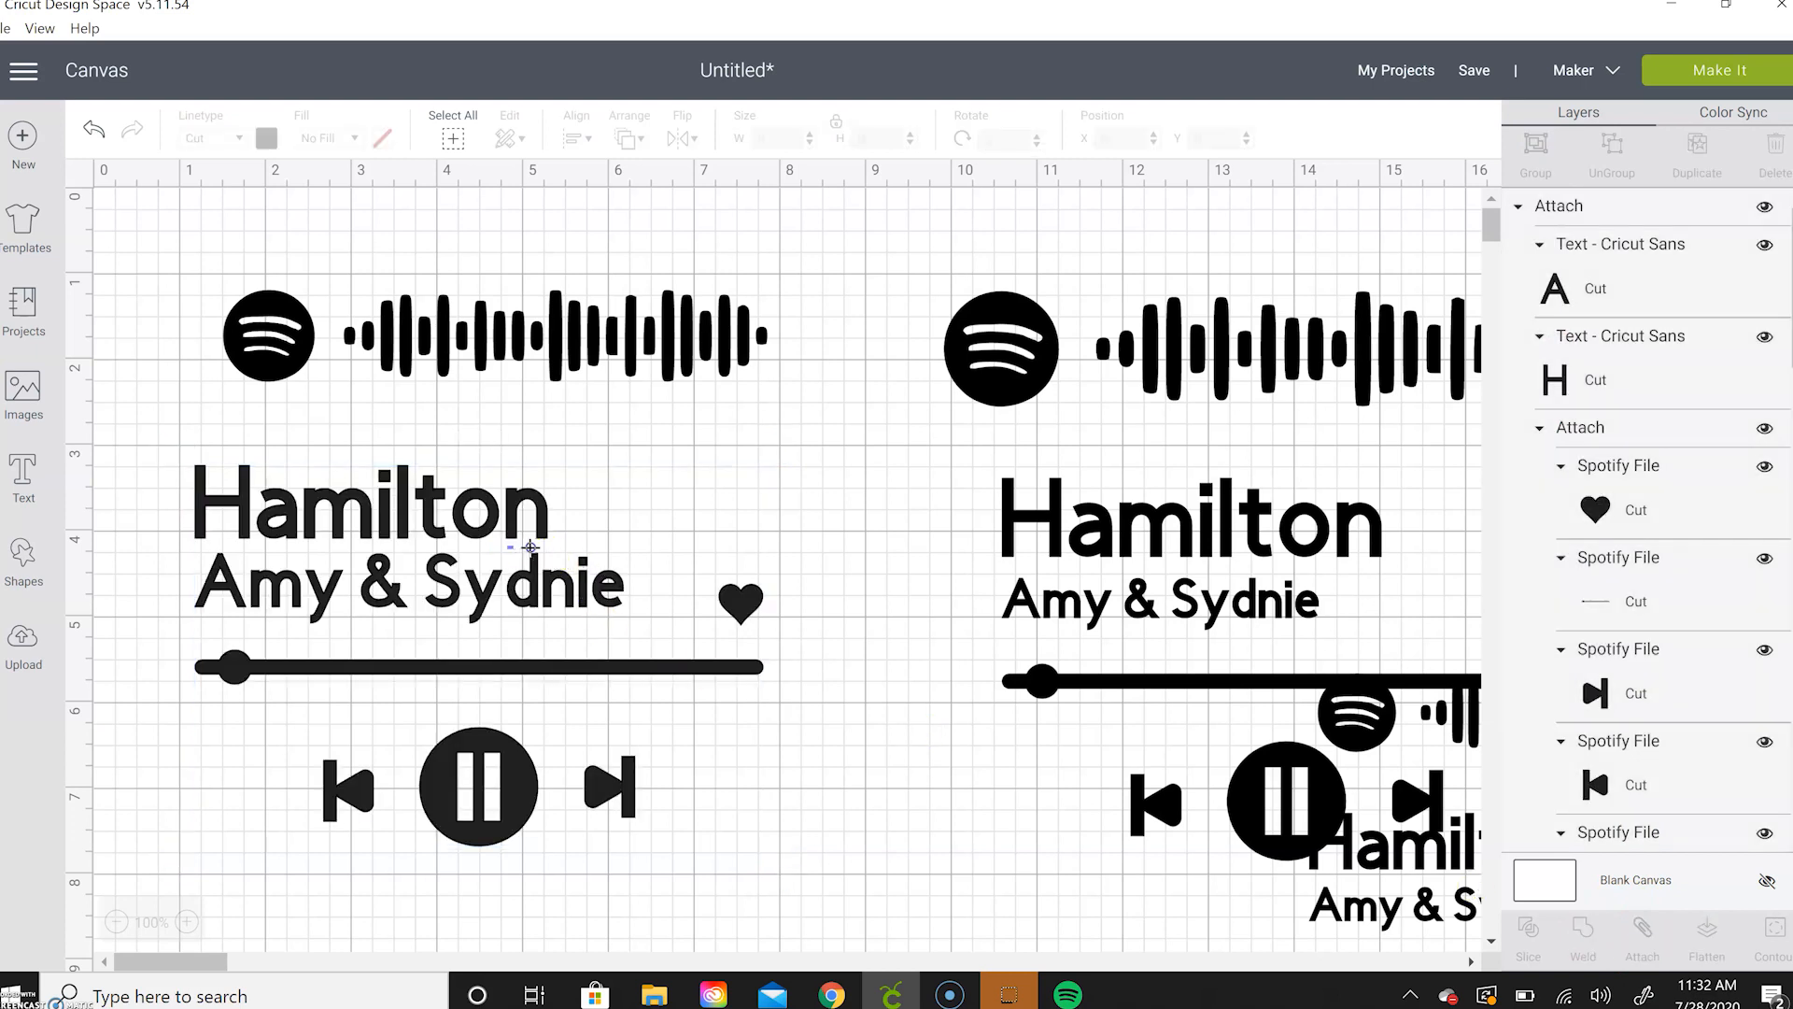
pyautogui.click(418, 504)
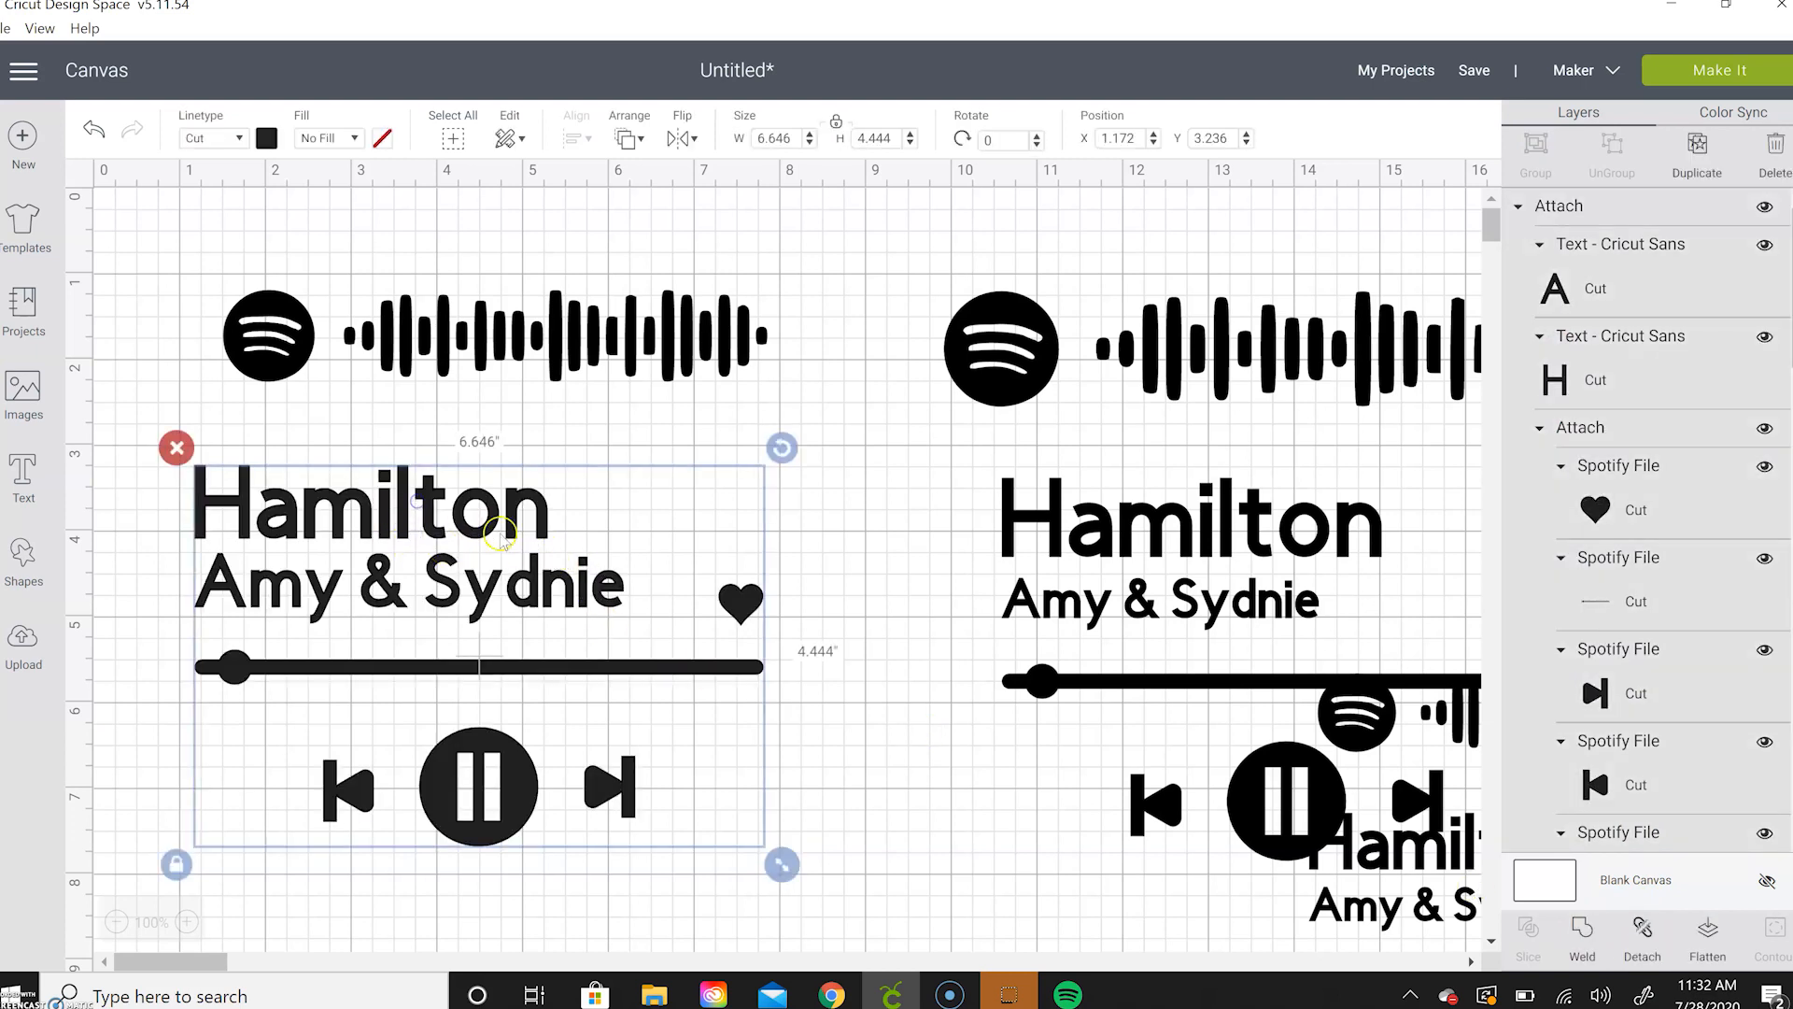
pyautogui.click(560, 357)
pyautogui.moveTo(561, 355); pyautogui.dragTo(549, 351)
pyautogui.moveTo(792, 403); pyautogui.dragTo(863, 415)
pyautogui.moveTo(731, 362); pyautogui.dragTo(695, 361)
pyautogui.click(862, 587)
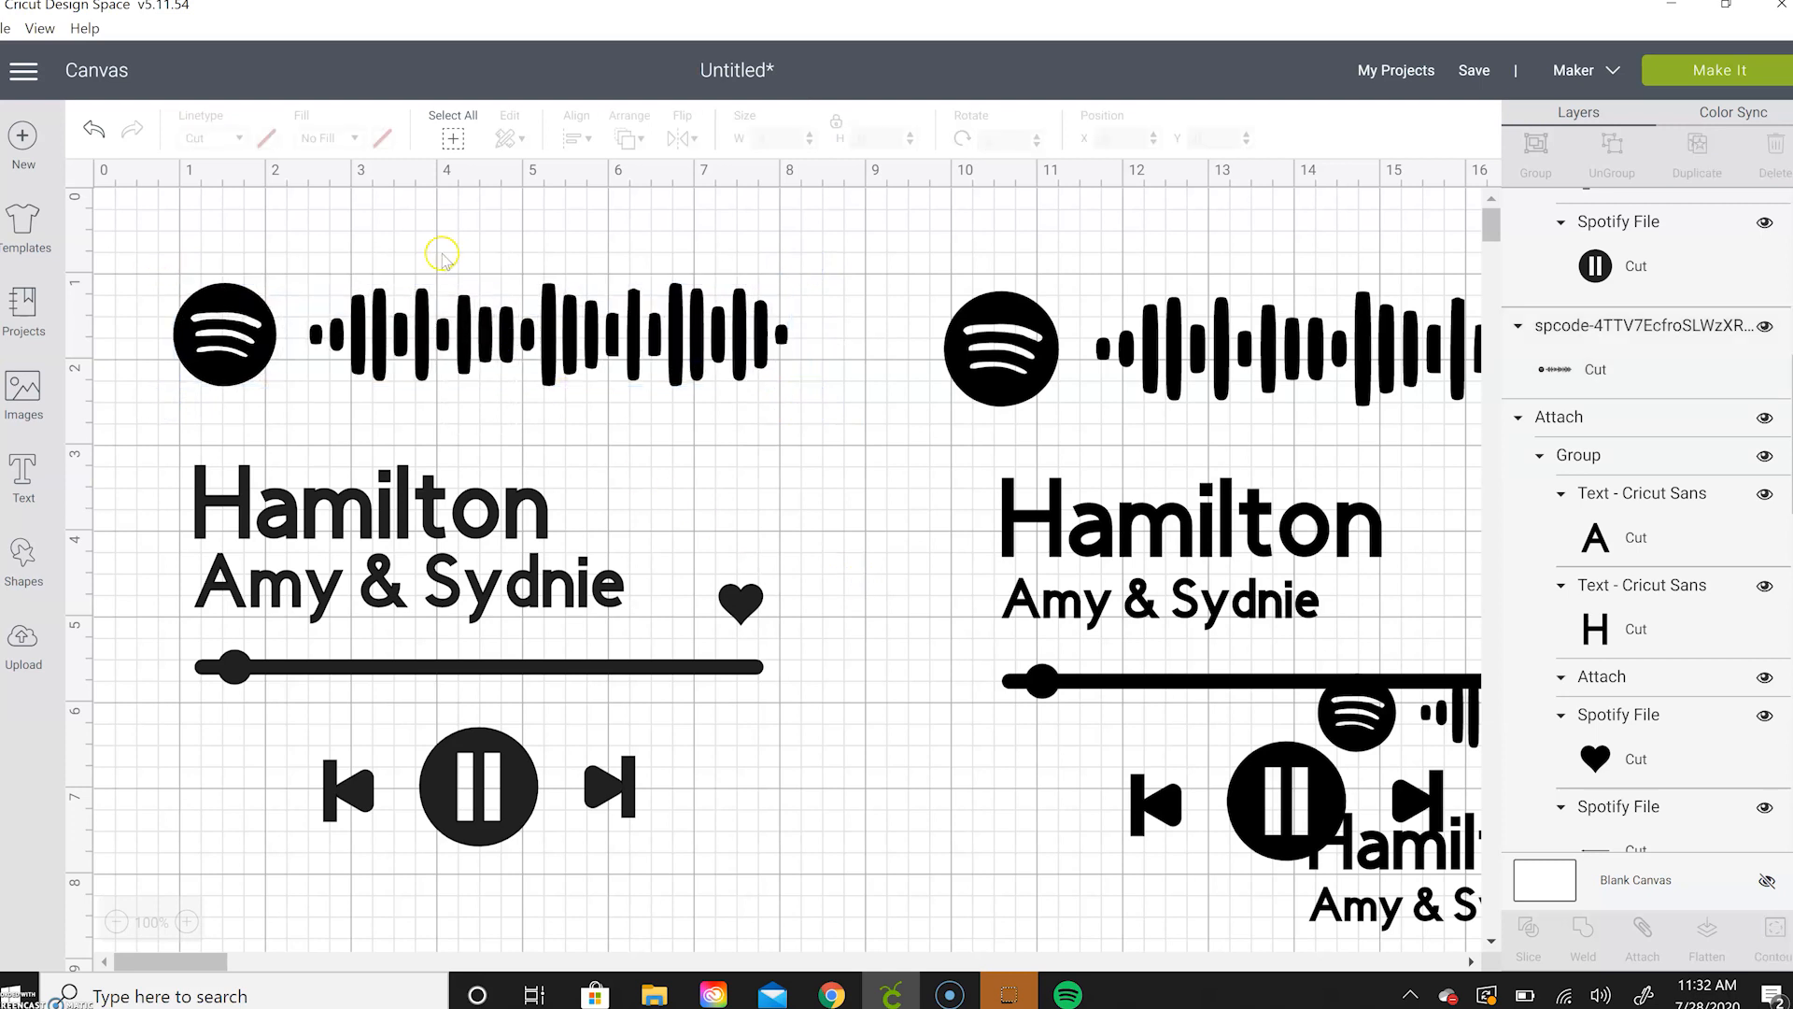
# - Center the Spotify code and the text-and-controls block horizontally, attach them together and nudge the finished design slightly
pyautogui.moveTo(400, 239); pyautogui.dragTo(605, 881)
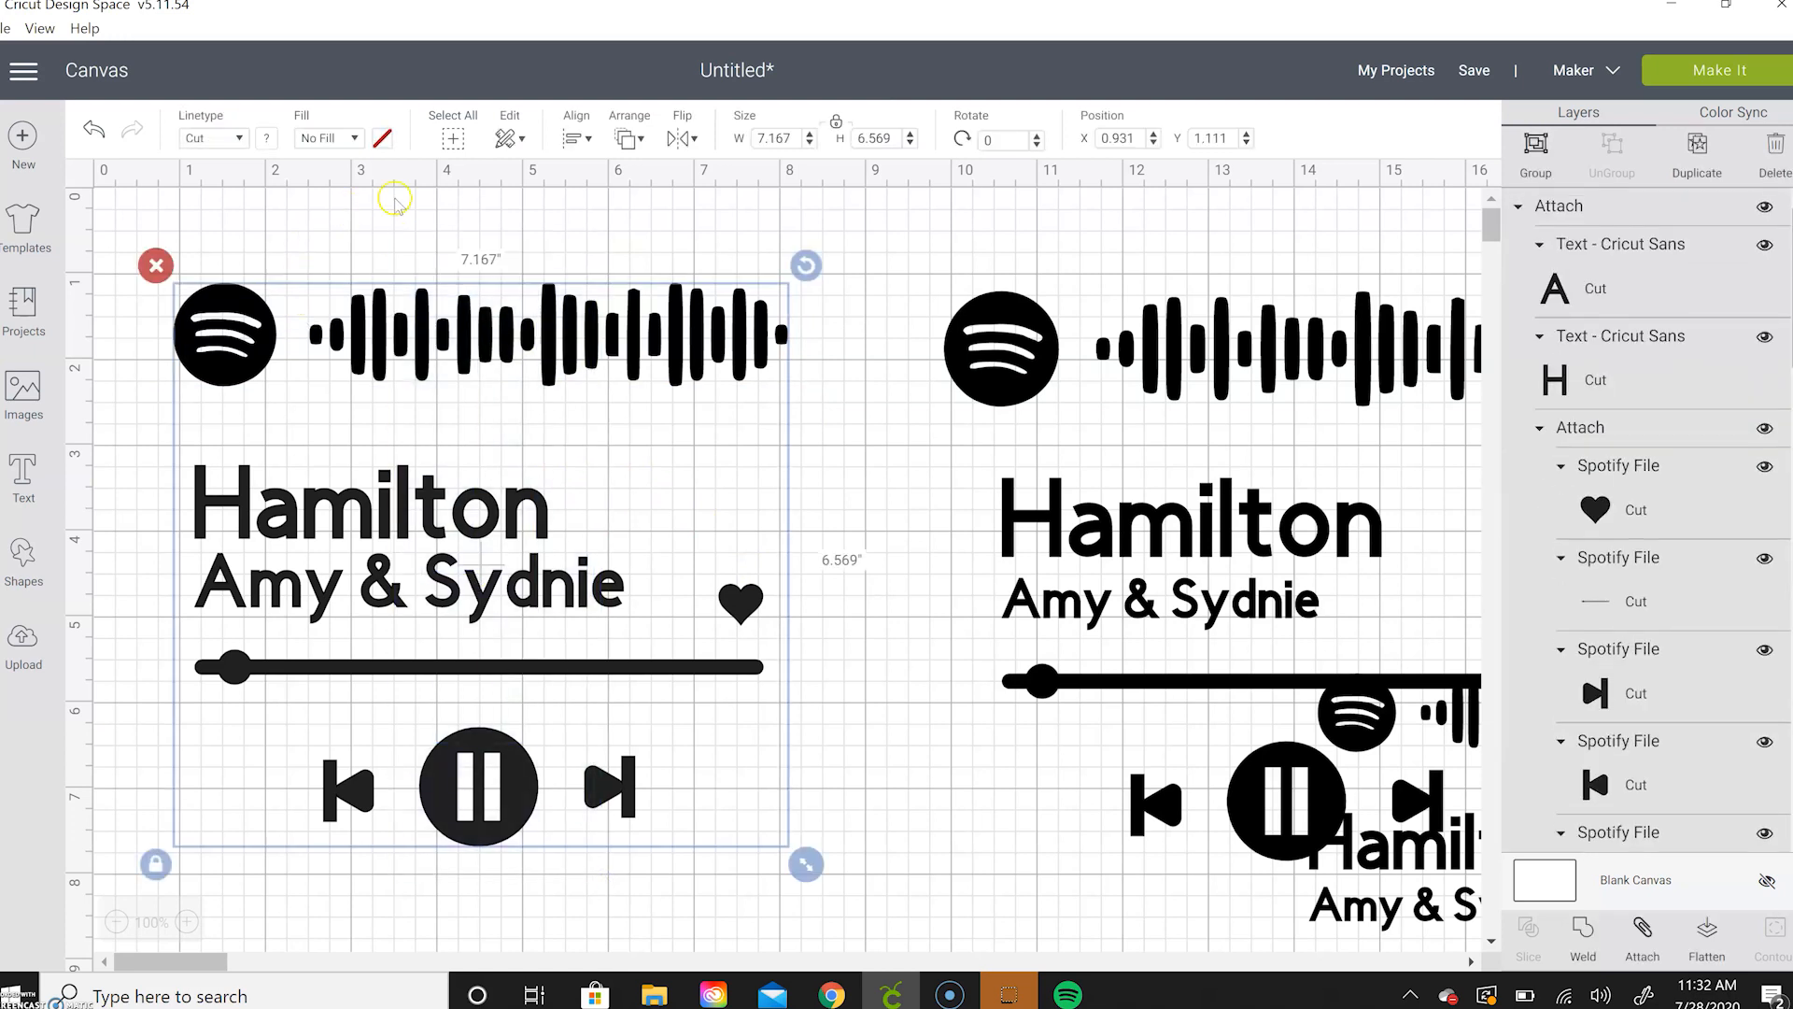
pyautogui.click(578, 139)
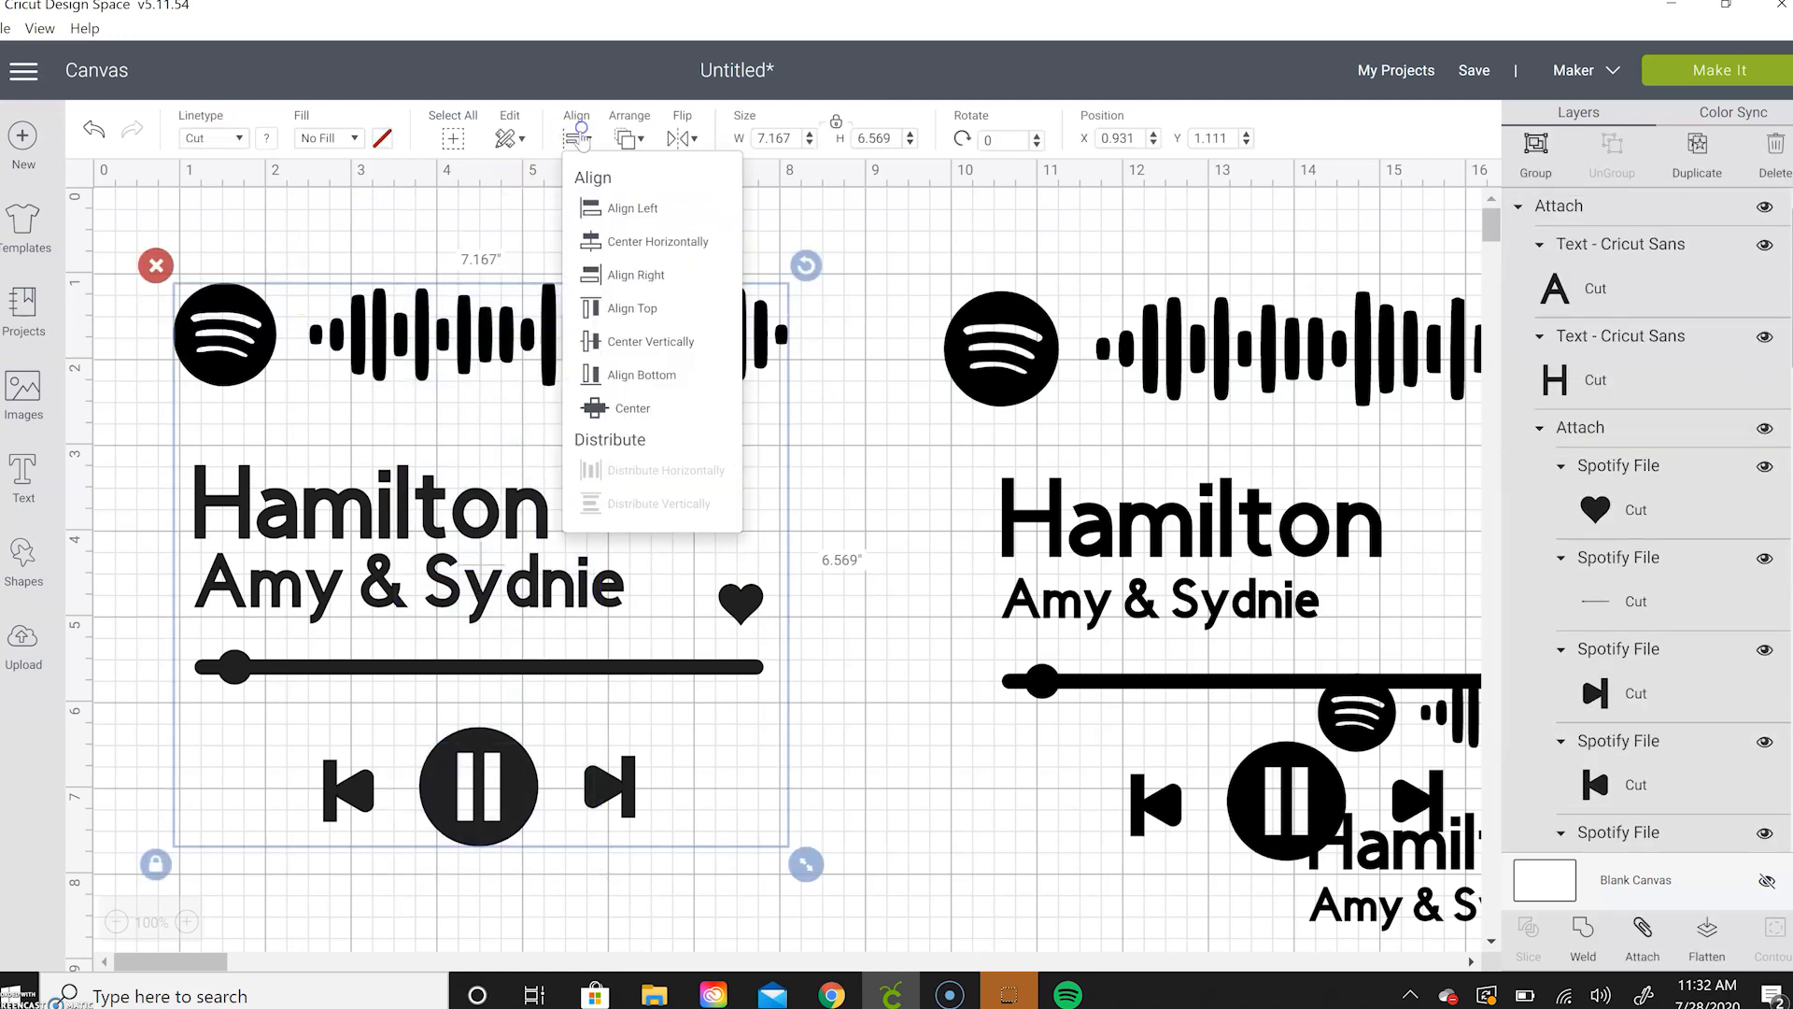
pyautogui.click(644, 238)
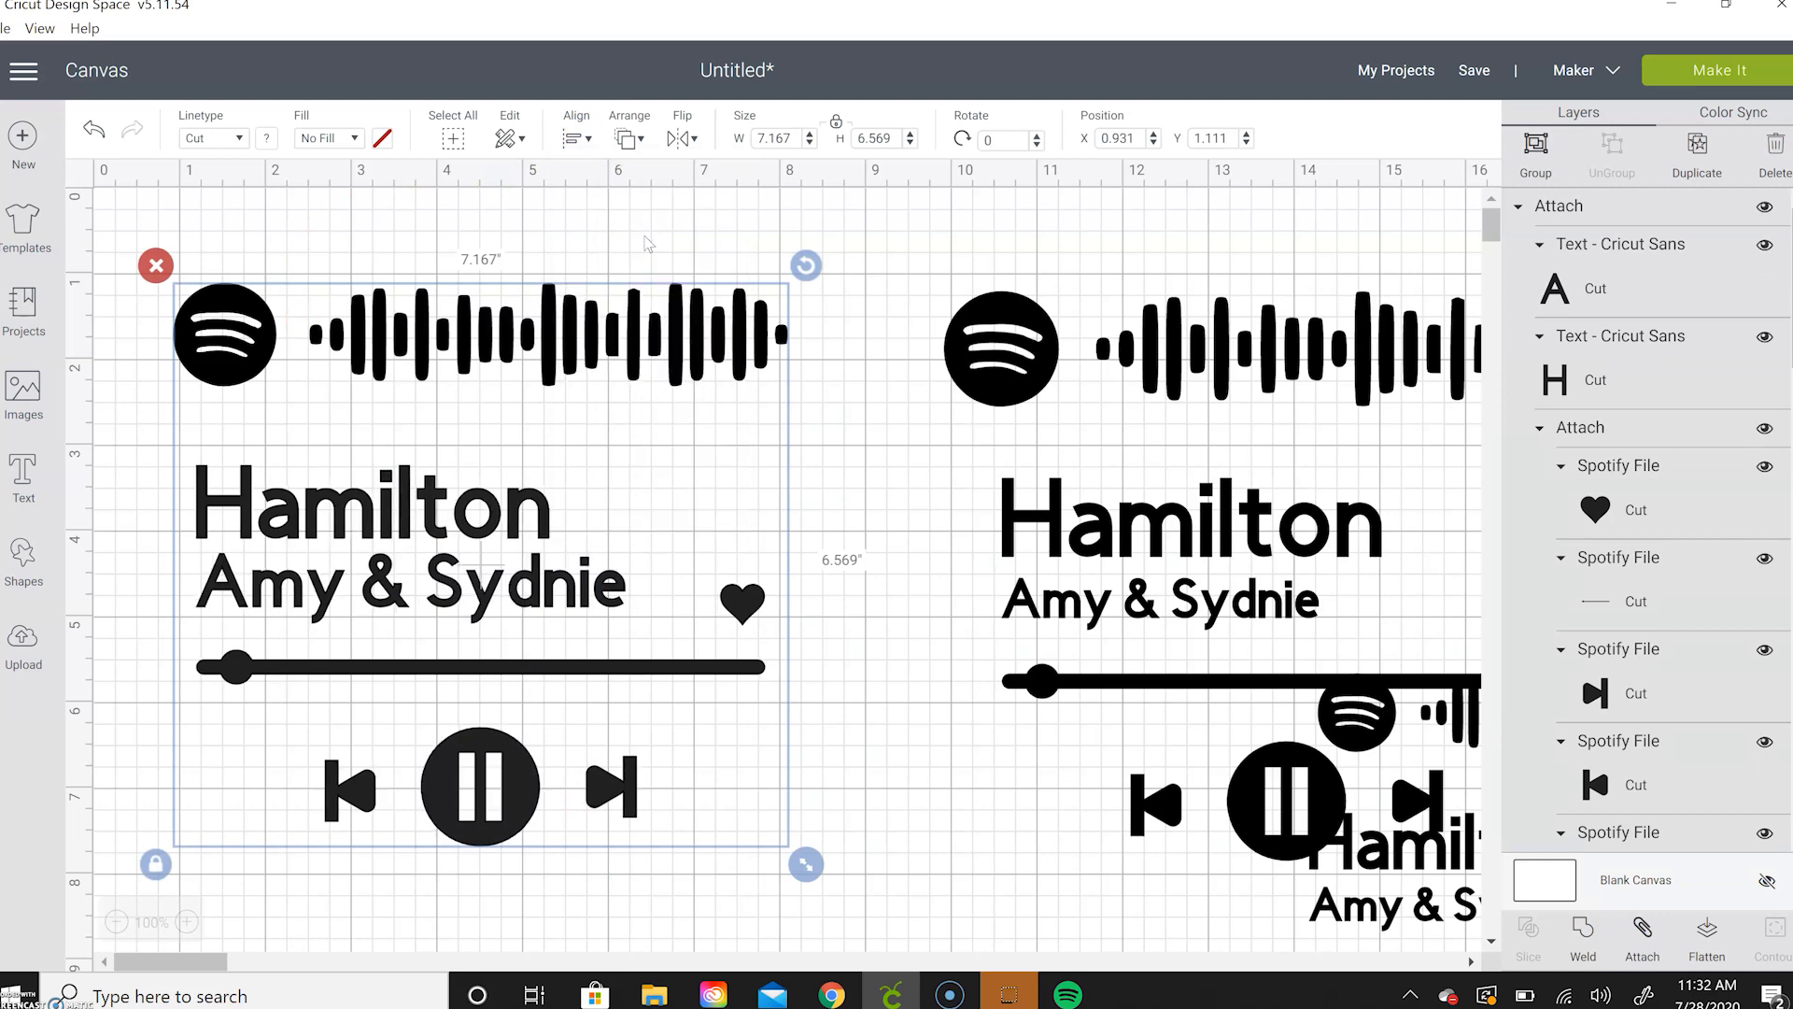
pyautogui.click(1641, 929)
pyautogui.moveTo(470, 579)
pyautogui.mouseDown()
pyautogui.moveTo(466, 549)
pyautogui.moveTo(420, 543)
pyautogui.moveTo(484, 588)
pyautogui.mouseUp()
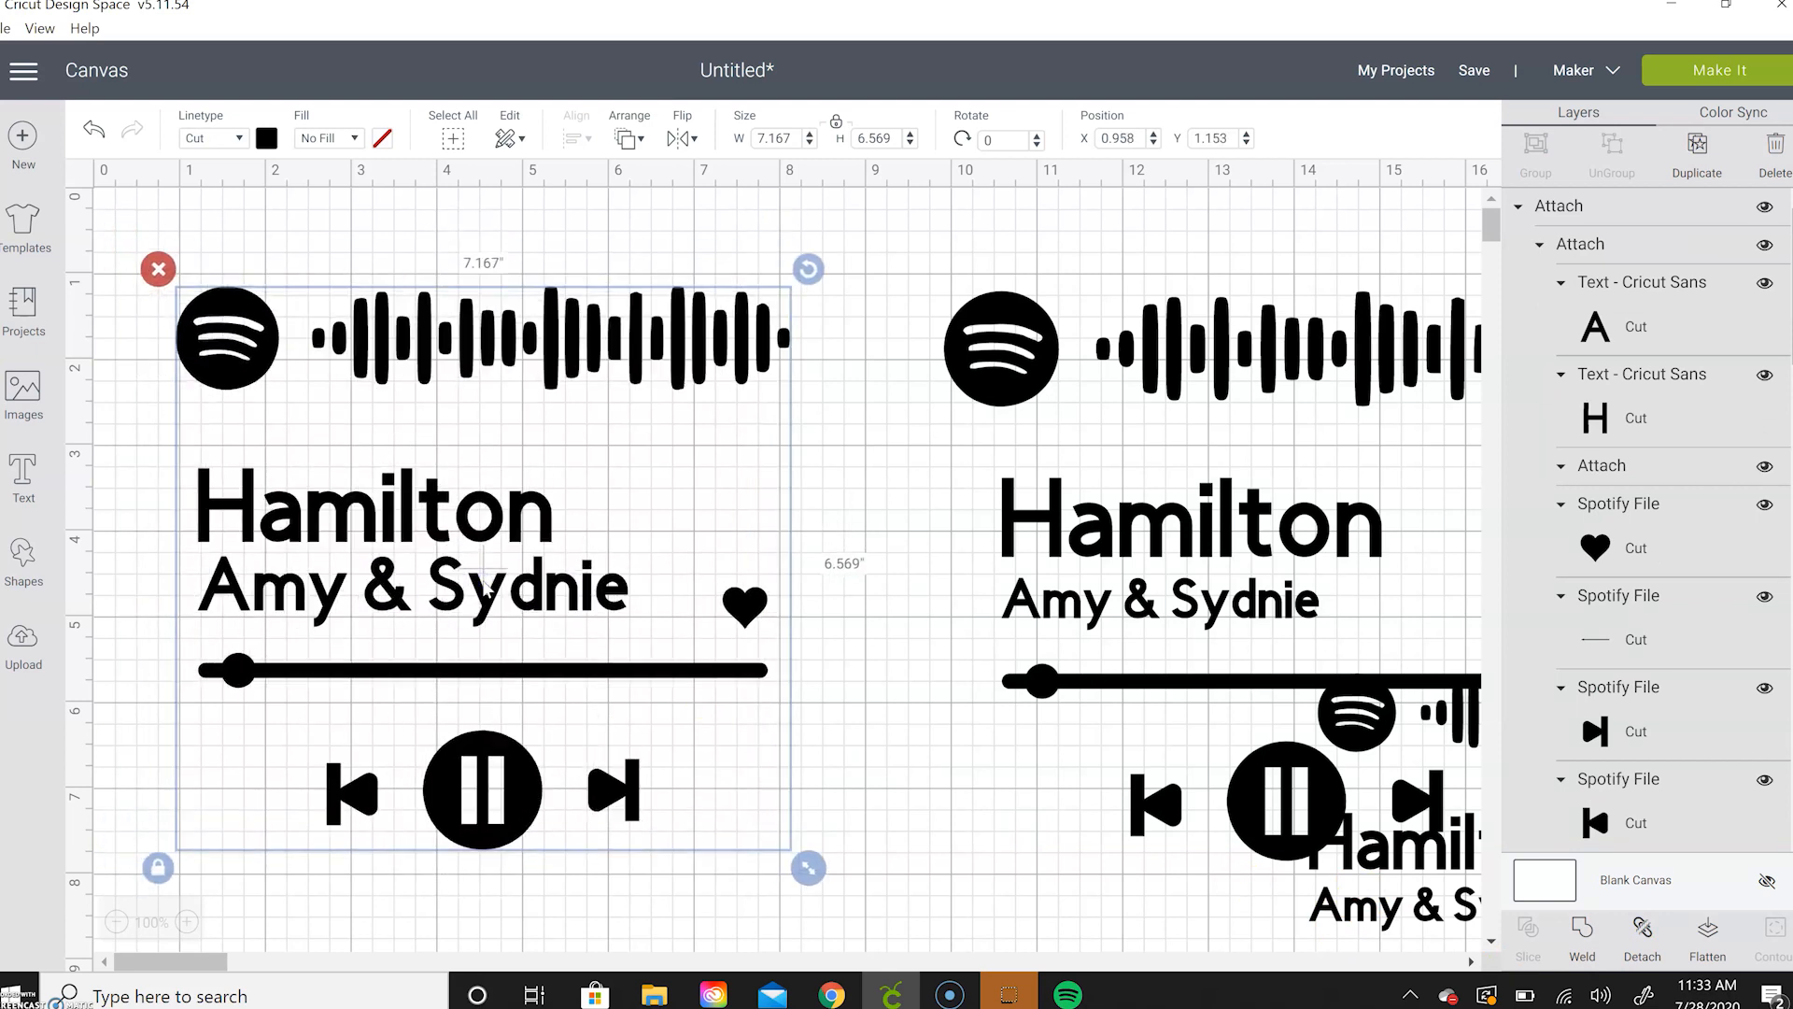